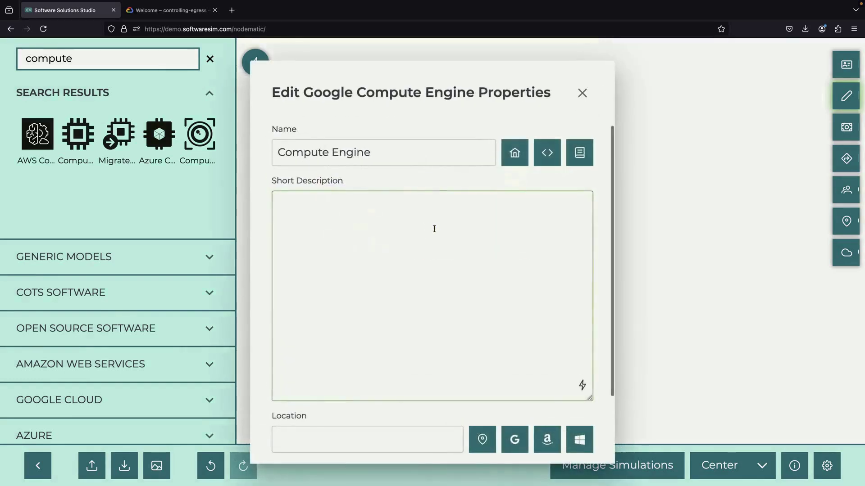
- Auto-generate the Compute Engine component's short description and save its properties
{"action": "left_click", "coordinate": [583, 386]}
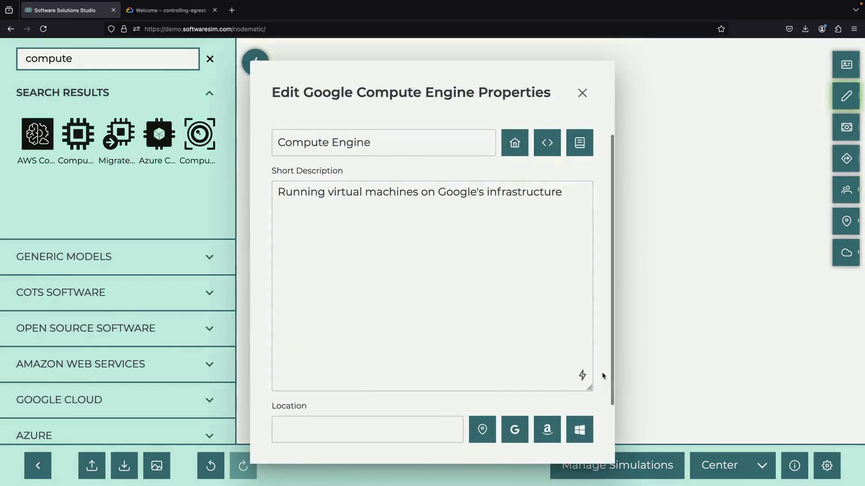
{"action": "scroll", "coordinate": [602, 376], "scroll_direction": "down", "scroll_amount": 3}
{"action": "left_click", "coordinate": [566, 423]}
{"action": "left_click_drag", "start_coordinate": [497, 289], "coordinate": [546, 352]}
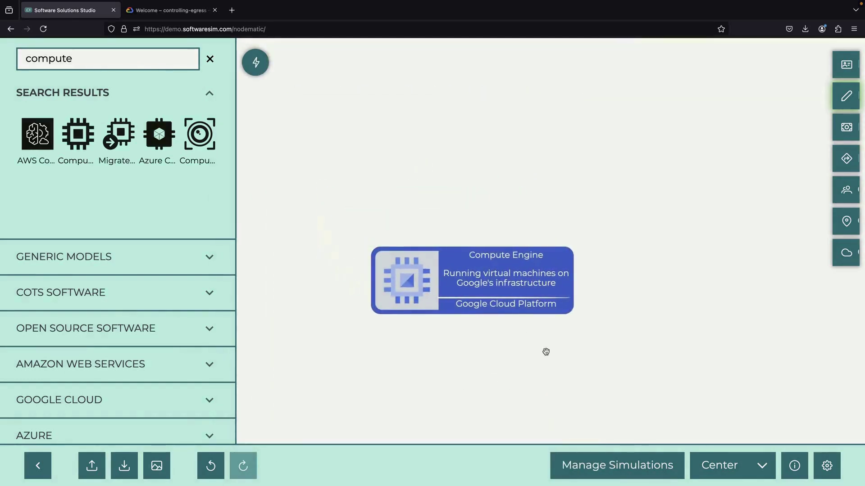
- Add a Google Cloud NAT component above Compute Engine, auto-generate its short description and save it
{"action": "key", "text": "super+a"}
{"action": "left_click_drag", "start_coordinate": [90, 130], "coordinate": [458, 165]}
{"action": "right_click", "coordinate": [458, 166]}
{"action": "left_click", "coordinate": [470, 171]}
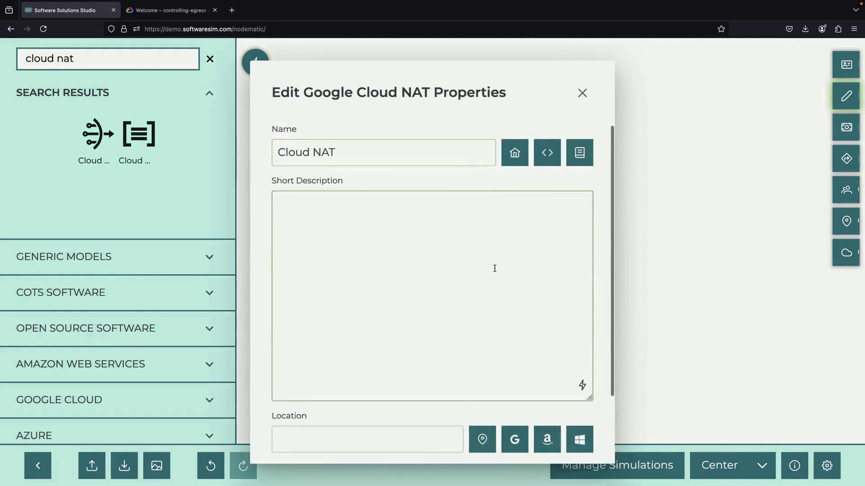
{"action": "left_click", "coordinate": [581, 386]}
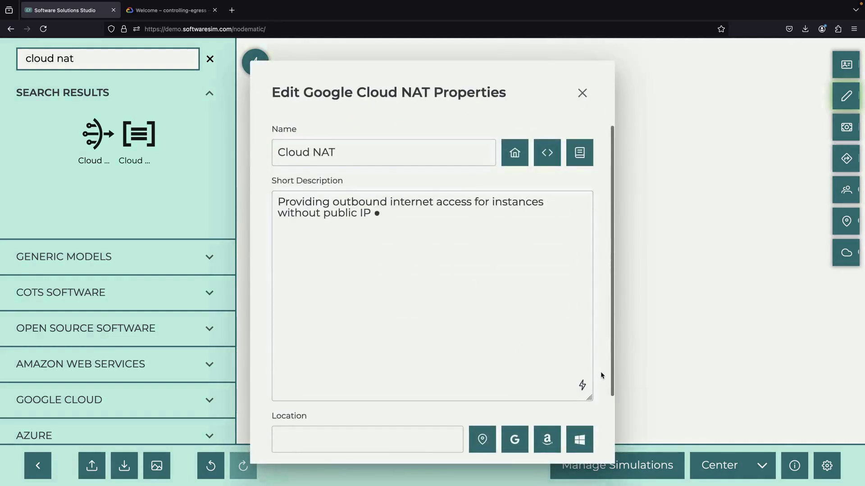
{"action": "scroll", "coordinate": [601, 375], "scroll_direction": "down", "scroll_amount": 2}
{"action": "left_click", "coordinate": [563, 421]}
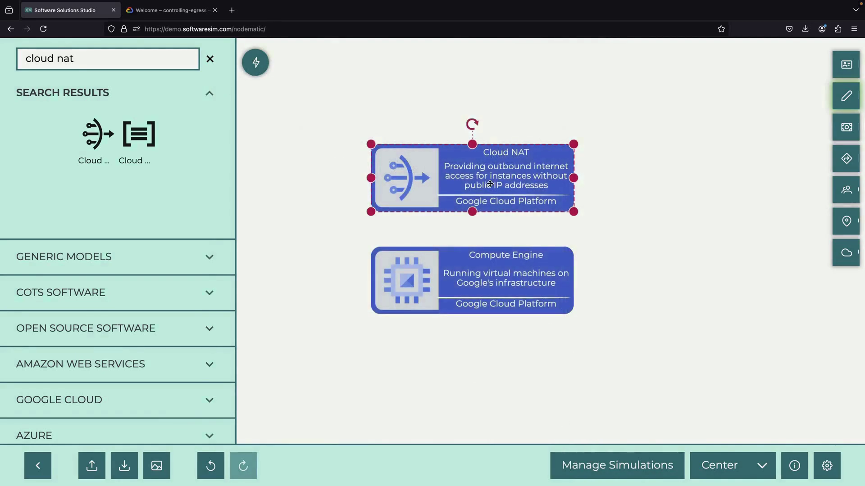
- Draw a solid straight arrow connector from Compute Engine up to Cloud NAT
{"action": "scroll", "coordinate": [182, 270], "scroll_direction": "down", "scroll_amount": 6}
{"action": "left_click", "coordinate": [130, 388]}
{"action": "left_click_drag", "start_coordinate": [84, 404], "coordinate": [442, 139]}
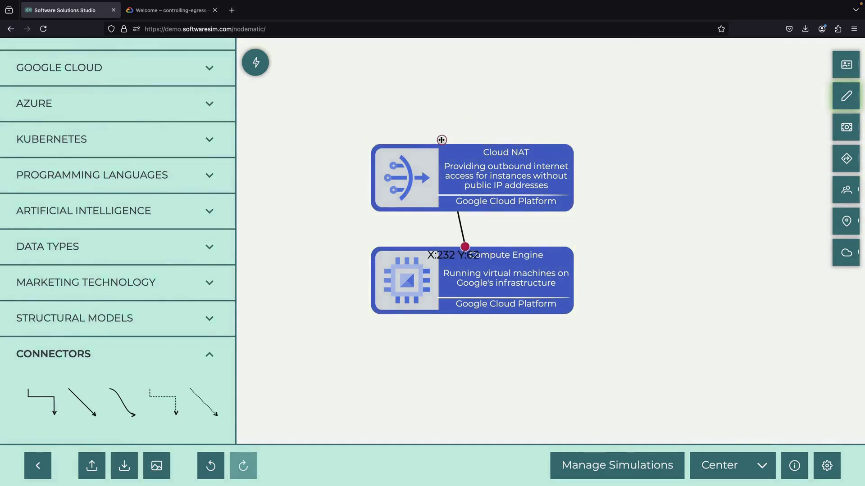
- Rename the Compute Engine component to "Compute Engine (Private)" and save its properties
{"action": "left_click", "coordinate": [453, 275]}
{"action": "right_click", "coordinate": [454, 275]}
{"action": "left_click", "coordinate": [490, 218]}
{"action": "left_click", "coordinate": [415, 155]}
{"action": "type", "text": "(Private)"}
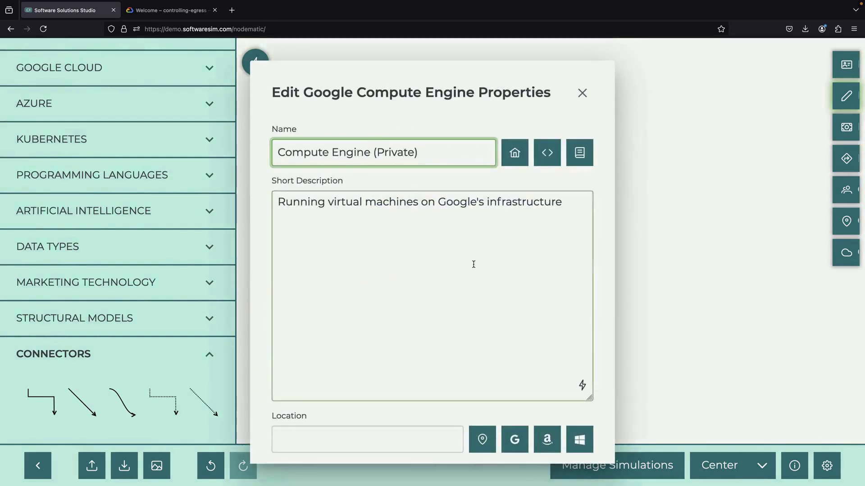
{"action": "scroll", "coordinate": [544, 397], "scroll_direction": "down", "scroll_amount": 3}
{"action": "left_click", "coordinate": [562, 423]}
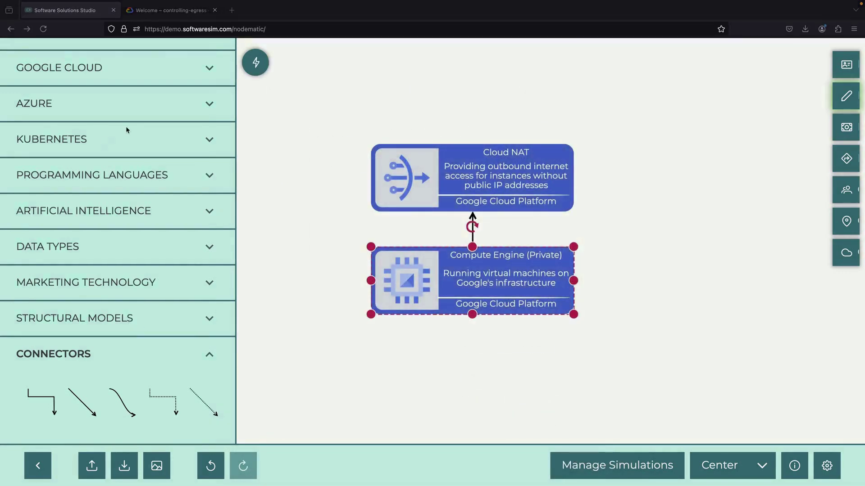
- Search the models for "network secur" and place Google Network Security to the right of Cloud NAT
{"action": "scroll", "coordinate": [105, 124], "scroll_direction": "up", "scroll_amount": 8}
{"action": "triple_click", "coordinate": [88, 61]}
{"action": "type", "text": "network secur"}
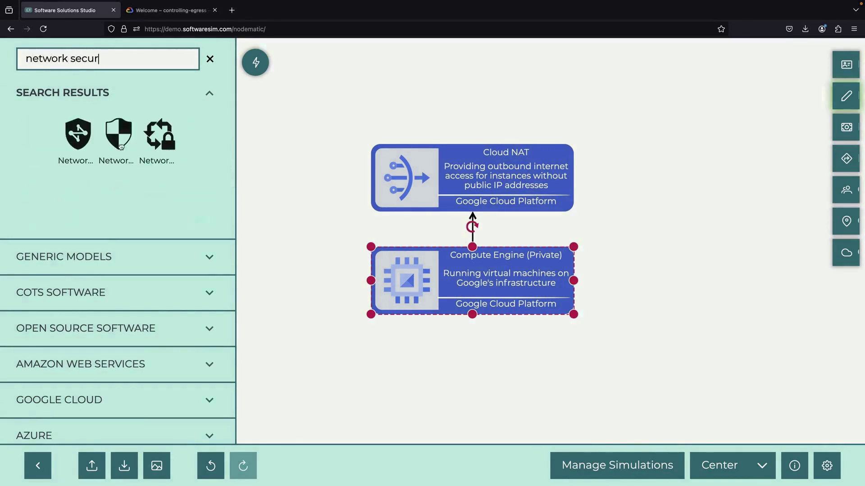
{"action": "left_click_drag", "start_coordinate": [83, 136], "coordinate": [658, 201]}
- Set the Network Security component's short description to "TLS inspection, with a rules-based Secure Web Proxy" and save it
{"action": "right_click", "coordinate": [659, 201]}
{"action": "left_click", "coordinate": [694, 213]}
{"action": "left_click", "coordinate": [415, 223]}
{"action": "type", "text": "T"}
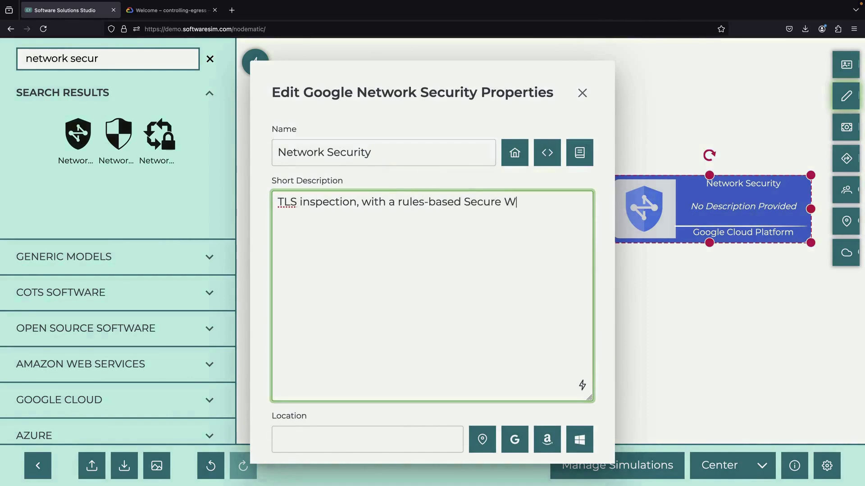
{"action": "scroll", "coordinate": [476, 402], "scroll_direction": "down", "scroll_amount": 3}
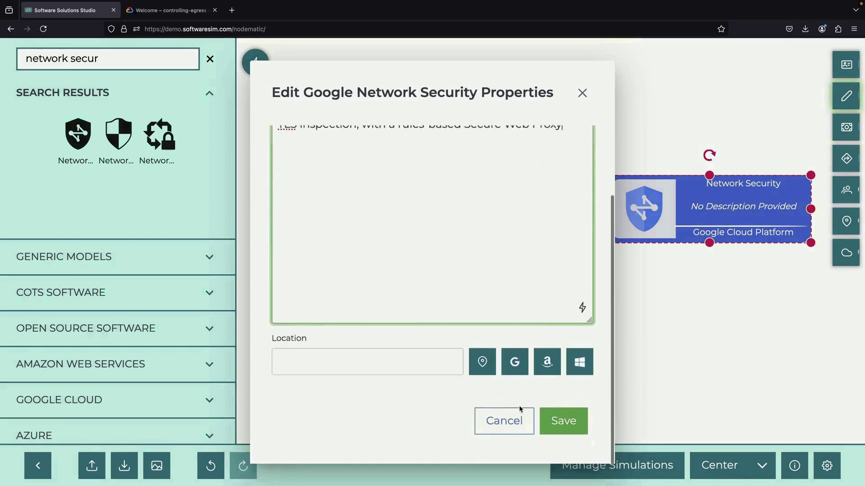
{"action": "left_click", "coordinate": [560, 421]}
- Connect Cloud NAT and Network Security with a dotted straight line without arrowheads
{"action": "scroll", "coordinate": [114, 294], "scroll_direction": "down", "scroll_amount": 8}
{"action": "scroll", "coordinate": [113, 294], "scroll_direction": "down", "scroll_amount": 4}
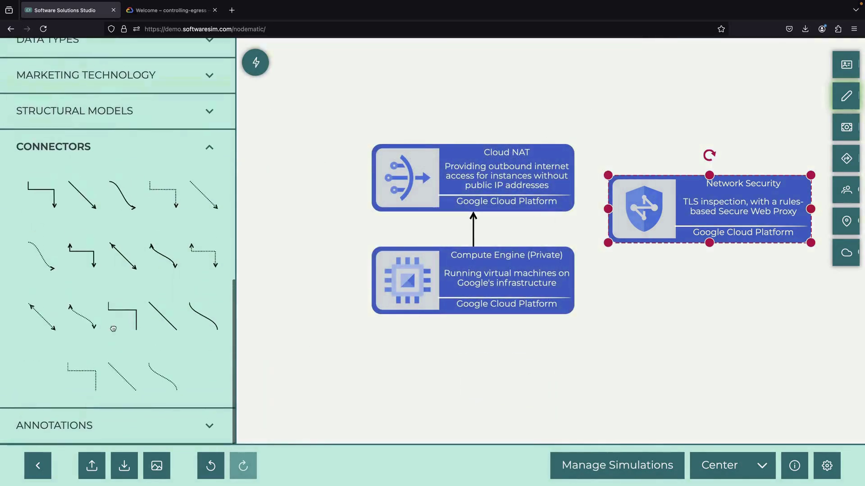
{"action": "left_click_drag", "start_coordinate": [289, 284], "coordinate": [626, 212]}
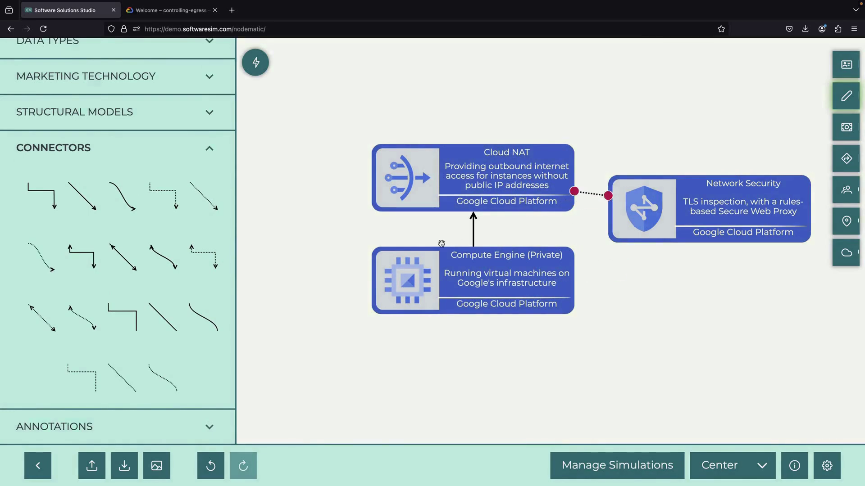
- Search the models for "cloud router", place Cloud Router to the left of Cloud NAT and show it as a compact icon
{"action": "scroll", "coordinate": [157, 212], "scroll_direction": "up", "scroll_amount": 8}
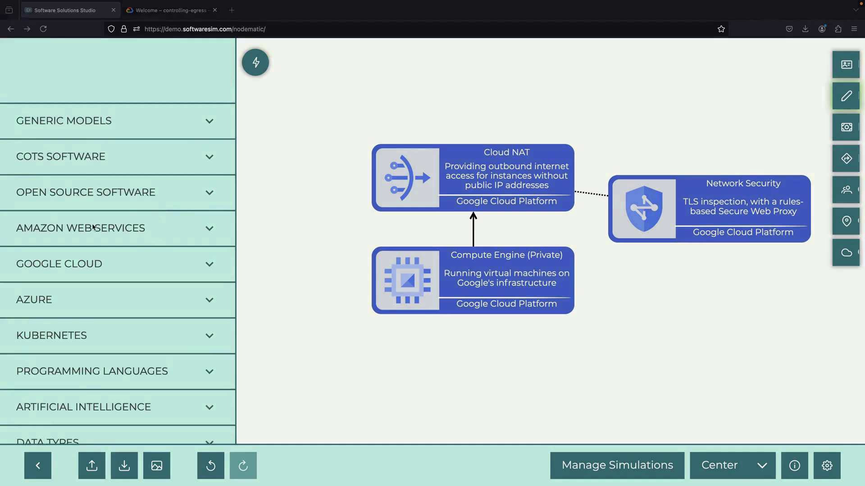
{"action": "scroll", "coordinate": [117, 212], "scroll_direction": "up", "scroll_amount": 4}
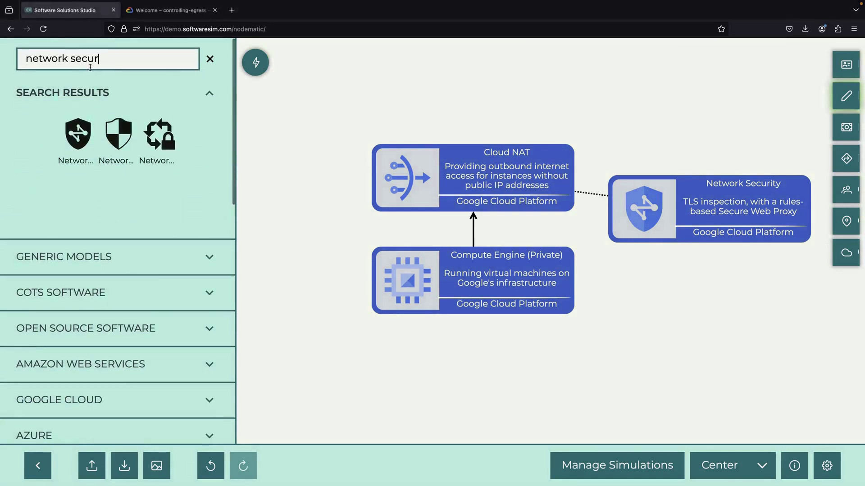
{"action": "type", "text": "cloud rout"}
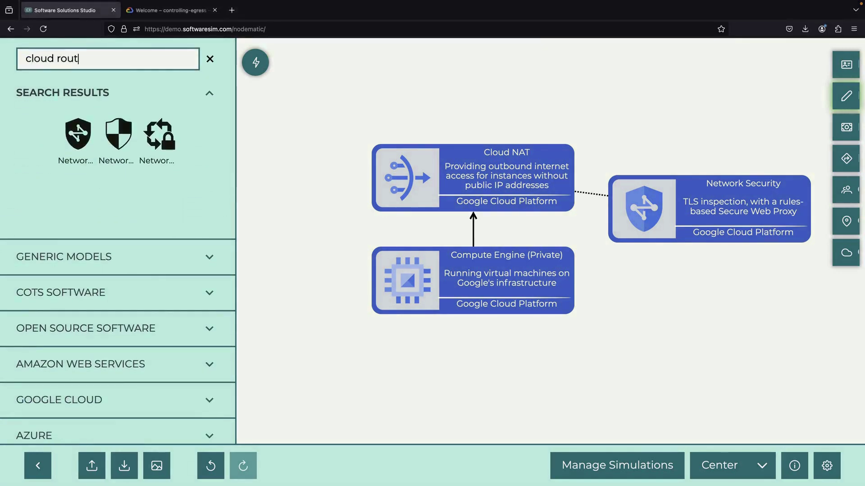
{"action": "type", "text": "er"}
{"action": "left_click_drag", "start_coordinate": [118, 134], "coordinate": [318, 189]}
{"action": "right_click", "coordinate": [364, 168]}
{"action": "left_click", "coordinate": [431, 255]}
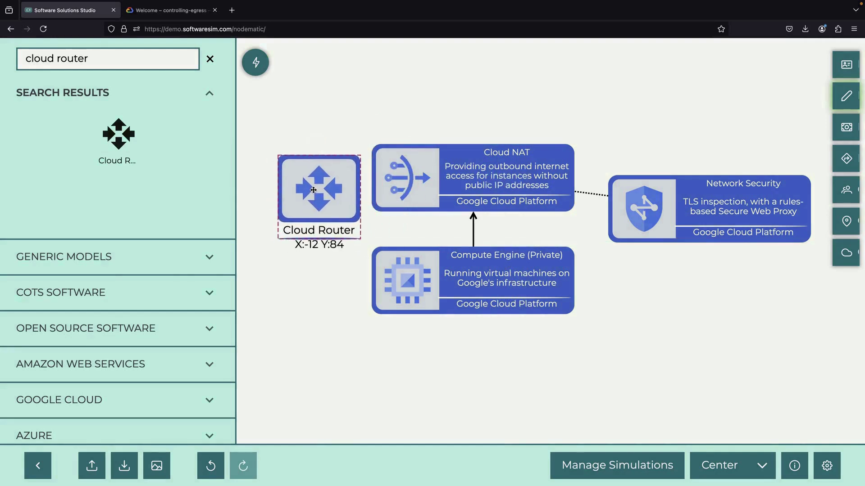
- Connect Cloud Router and Cloud NAT with a dotted straight line without arrowheads
{"action": "scroll", "coordinate": [112, 313], "scroll_direction": "down", "scroll_amount": 10}
{"action": "scroll", "coordinate": [115, 342], "scroll_direction": "up", "scroll_amount": 1}
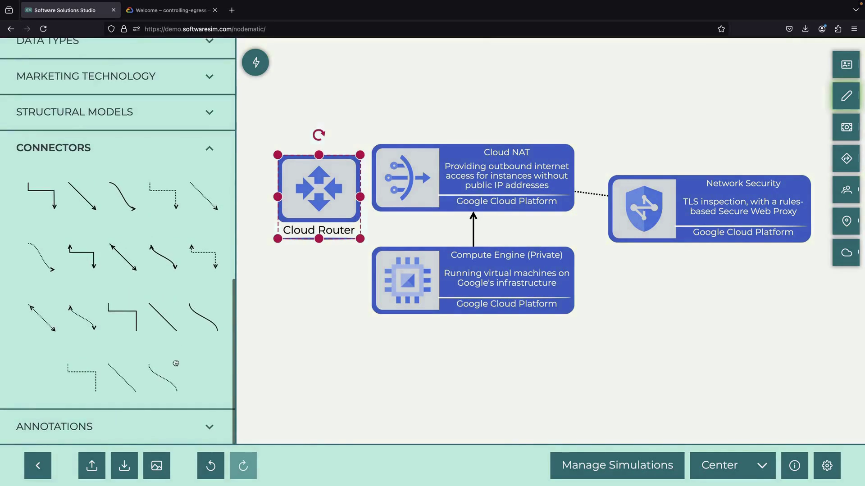
{"action": "left_click_drag", "start_coordinate": [119, 379], "coordinate": [413, 163]}
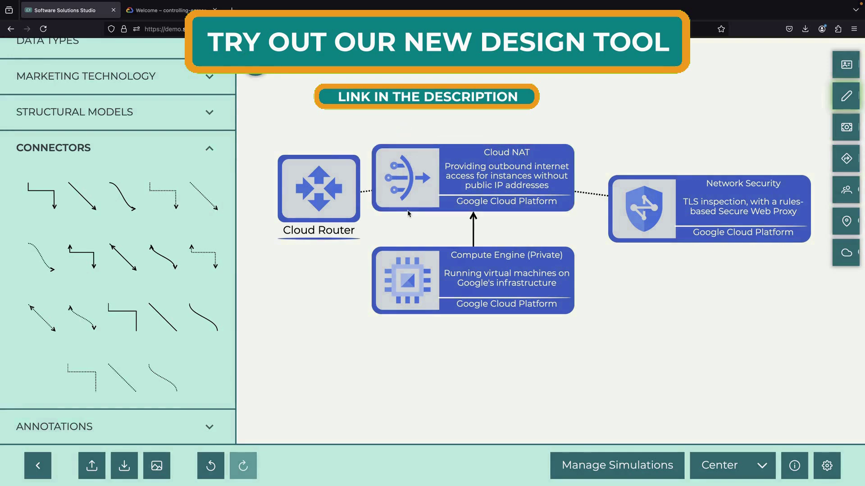
- Switch to the Google Cloud console, go to VPC networks and enable the Compute Engine API for the controlling-egress project
{"action": "left_click", "coordinate": [167, 10]}
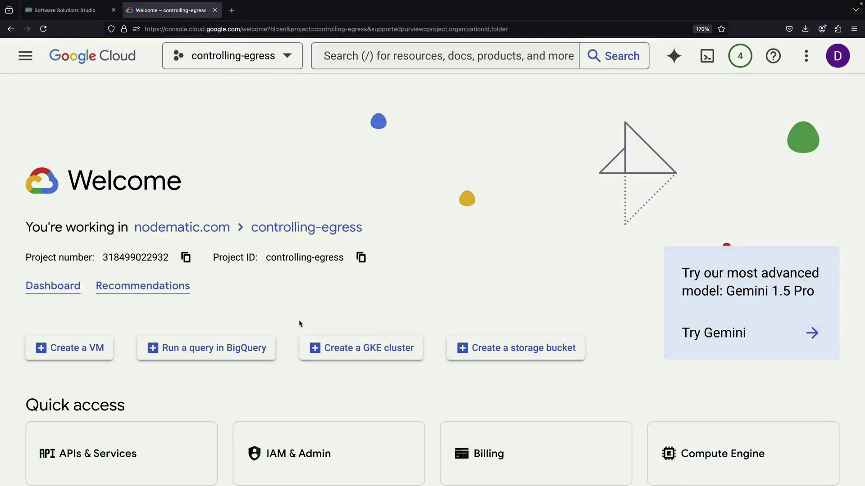
{"action": "left_click", "coordinate": [383, 53]}
{"action": "type", "text": "vpc network peerings"}
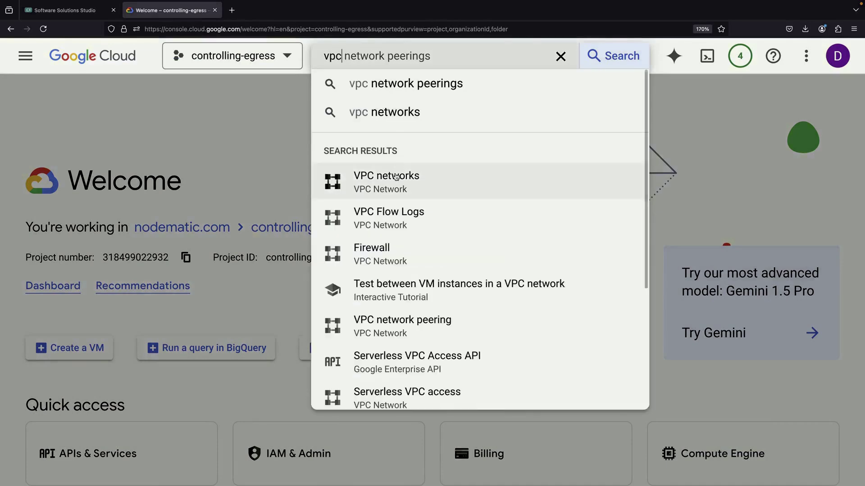
{"action": "left_click", "coordinate": [395, 177]}
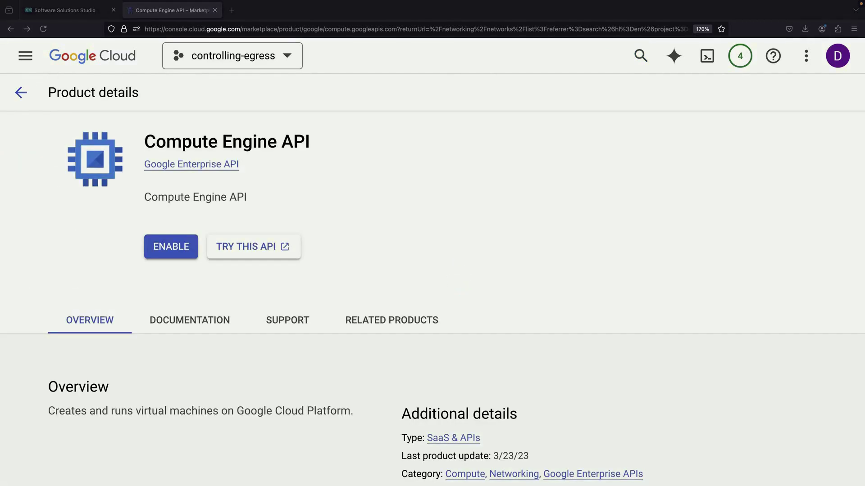
{"action": "left_click", "coordinate": [173, 249]}
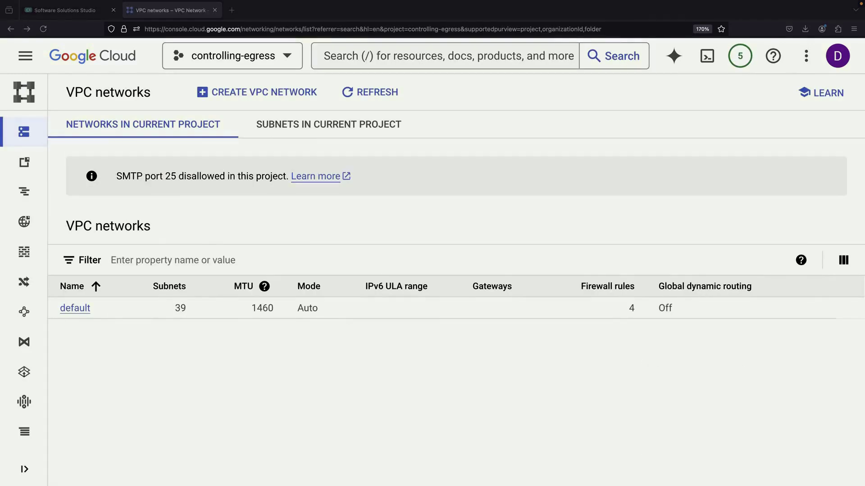
- Start creating a new VPC network and name it demonstration
{"action": "left_click", "coordinate": [218, 97]}
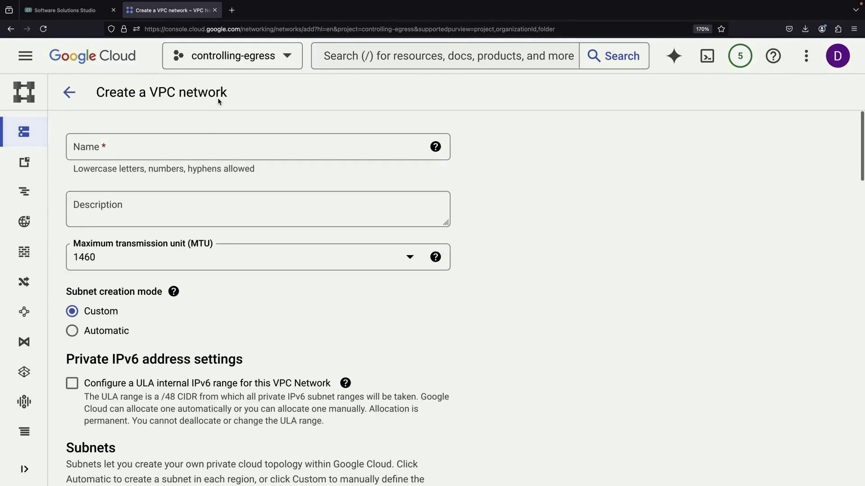
{"action": "left_click", "coordinate": [197, 148]}
{"action": "type", "text": "demonstr"}
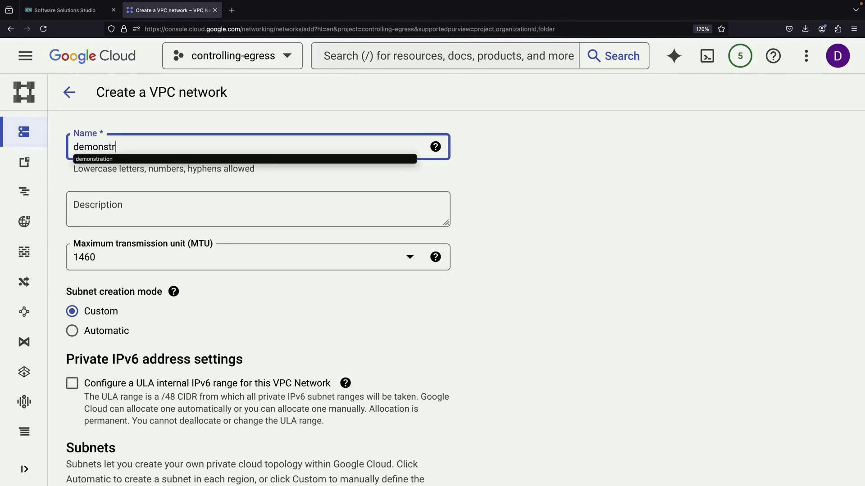
{"action": "type", "text": "ation"}
{"action": "left_click", "coordinate": [197, 185]}
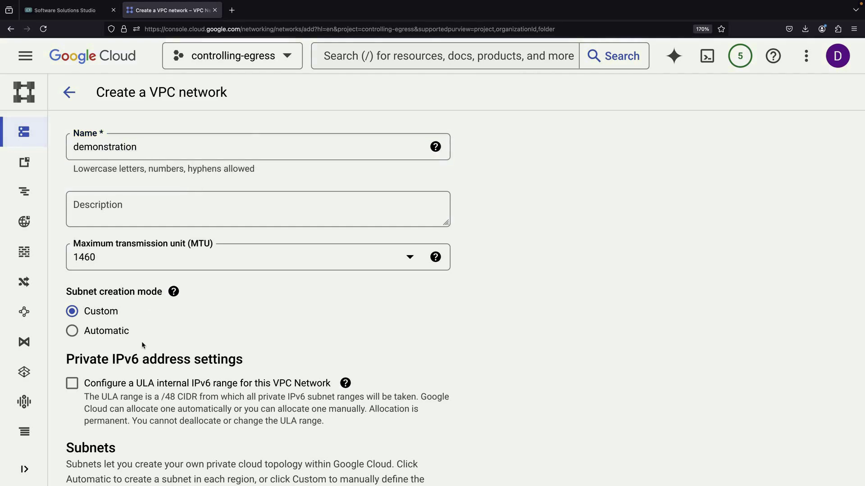
- Name the network's new subnet demonstration
{"action": "scroll", "coordinate": [144, 332], "scroll_direction": "down", "scroll_amount": 3}
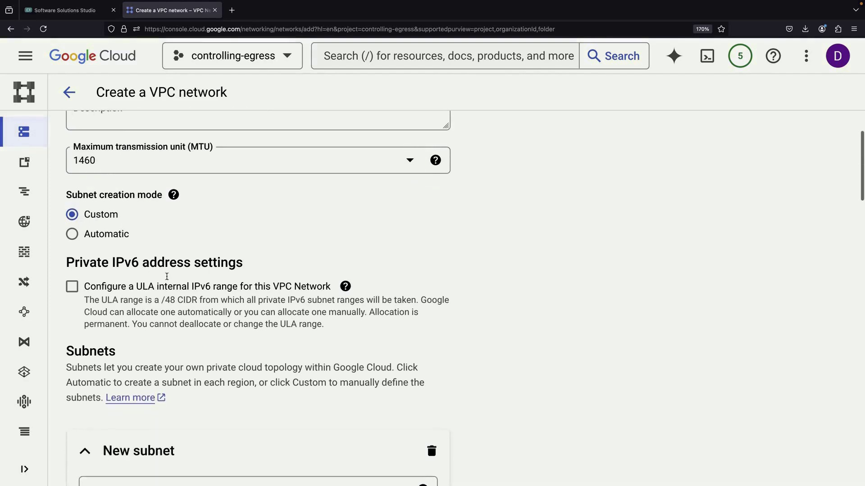
{"action": "scroll", "coordinate": [191, 339], "scroll_direction": "down", "scroll_amount": 5}
{"action": "left_click", "coordinate": [187, 310]}
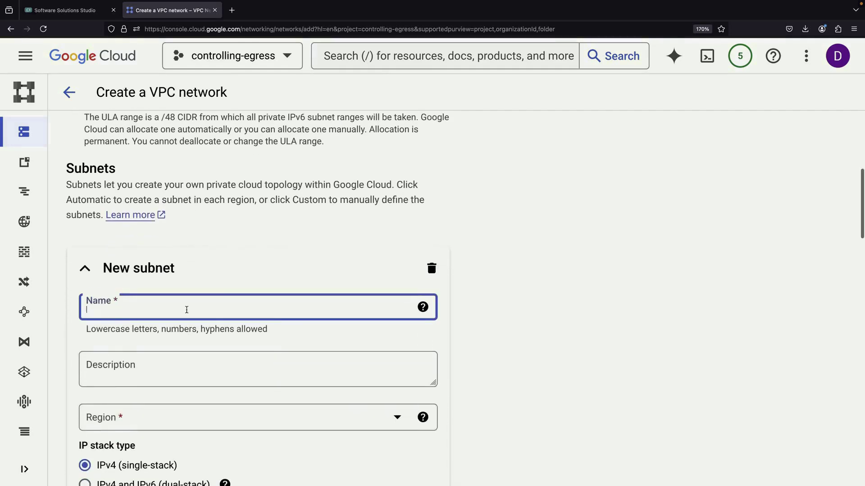
{"action": "scroll", "coordinate": [186, 309], "scroll_direction": "down", "scroll_amount": 1}
{"action": "type", "text": "demonstration"}
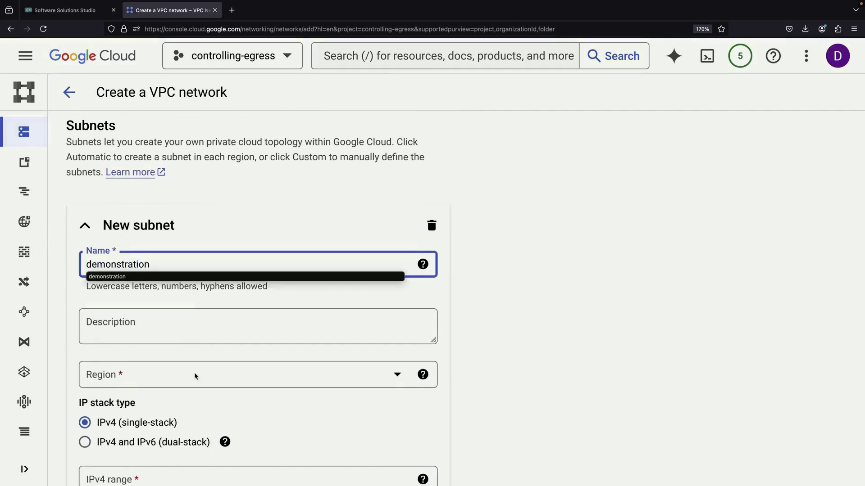
{"action": "key", "text": "Return"}
- Set the new subnet's region to us-central1
{"action": "left_click", "coordinate": [181, 381]}
{"action": "scroll", "coordinate": [173, 306], "scroll_direction": "down", "scroll_amount": 5}
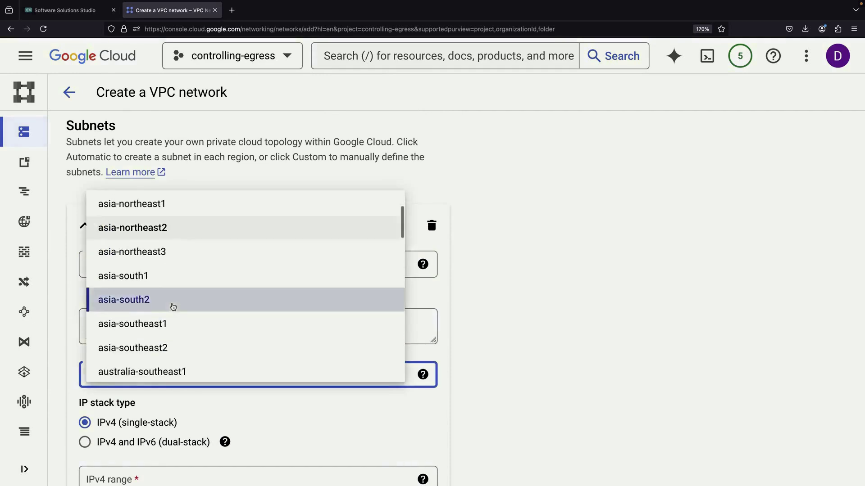
{"action": "scroll", "coordinate": [173, 307], "scroll_direction": "down", "scroll_amount": 10}
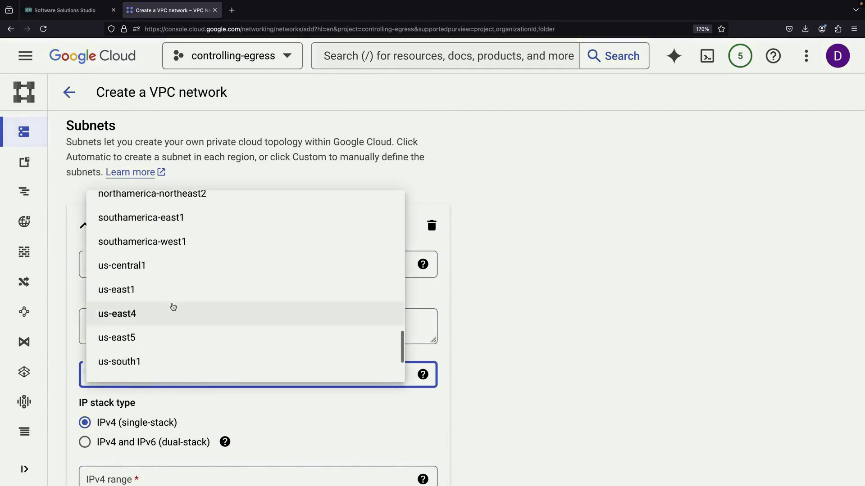
{"action": "left_click", "coordinate": [163, 273]}
- Set the subnet's IPv4 range to 10.0.0.0/24, copied from the example below the field
{"action": "scroll", "coordinate": [170, 394], "scroll_direction": "down", "scroll_amount": 3}
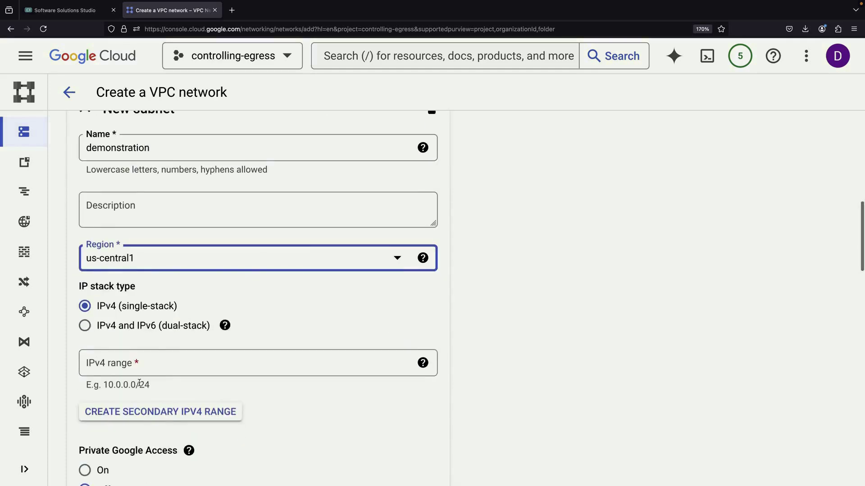
{"action": "left_click_drag", "start_coordinate": [105, 385], "coordinate": [150, 386]}
{"action": "key", "text": "ctrl+c"}
{"action": "left_click", "coordinate": [137, 359]}
{"action": "key", "text": "ctrl+v"}
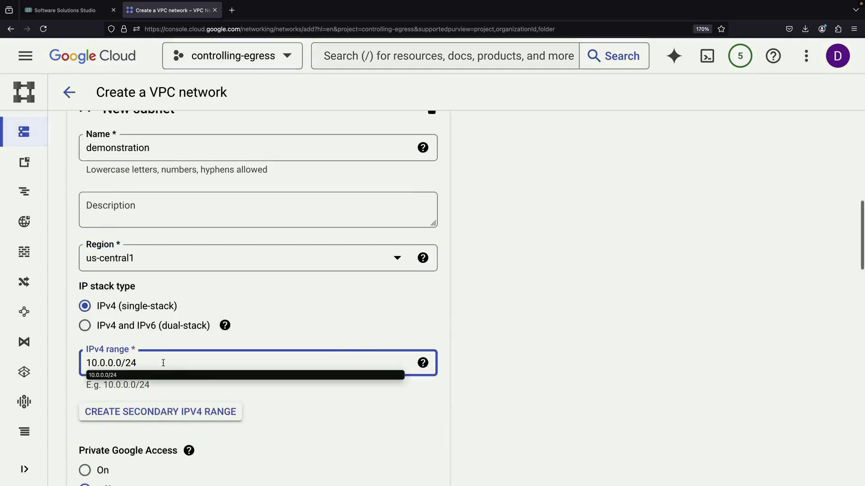
{"action": "left_click", "coordinate": [263, 401]}
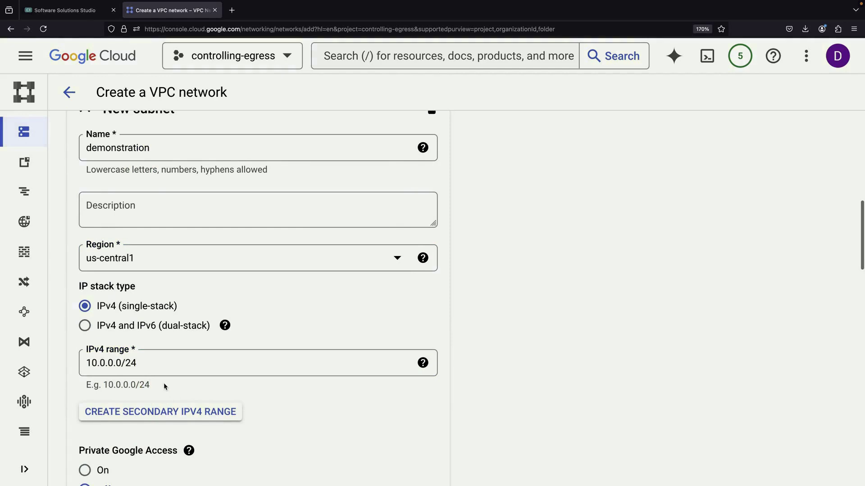
{"action": "scroll", "coordinate": [243, 392], "scroll_direction": "down", "scroll_amount": 5}
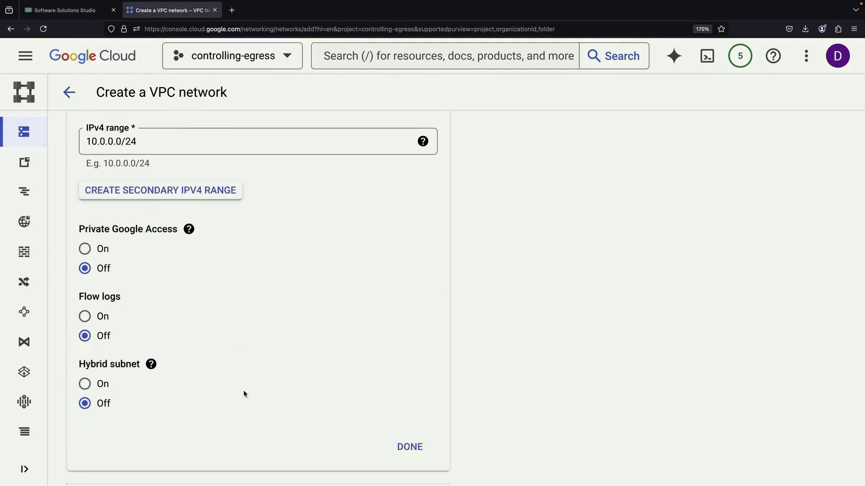
- Finish the new subnet's settings, keeping Private Google Access, flow logs and hybrid subnet off
{"action": "left_click", "coordinate": [408, 446]}
{"action": "scroll", "coordinate": [375, 391], "scroll_direction": "up", "scroll_amount": 5}
{"action": "scroll", "coordinate": [374, 395], "scroll_direction": "down", "scroll_amount": 9}
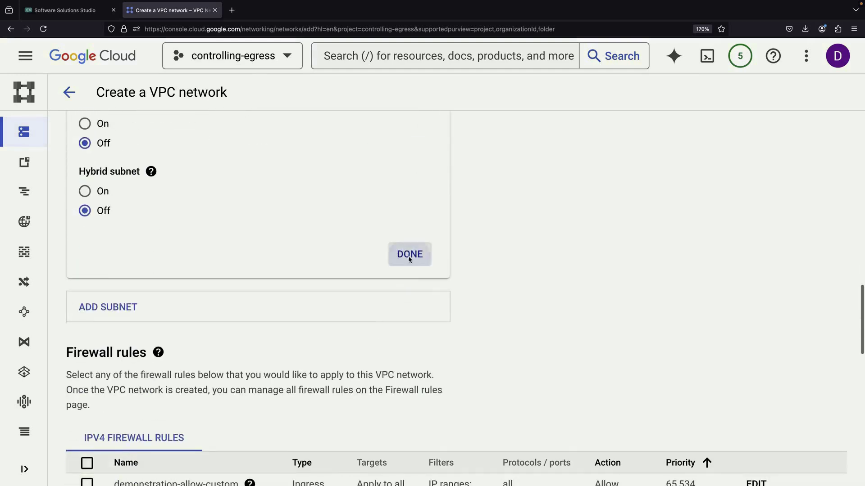
{"action": "left_click", "coordinate": [409, 259]}
{"action": "scroll", "coordinate": [318, 332], "scroll_direction": "down", "scroll_amount": 3}
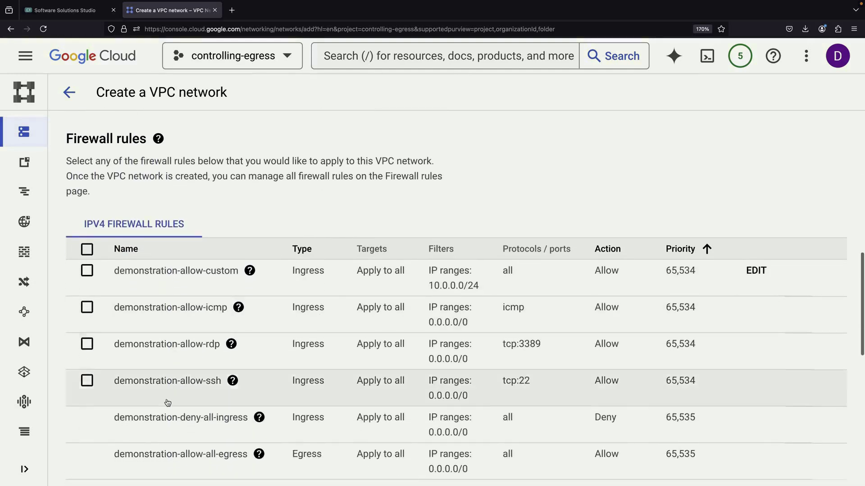
- Create the VPC network with none of the optional firewall rules selected, and refresh the network list
{"action": "scroll", "coordinate": [239, 201], "scroll_direction": "down", "scroll_amount": 8}
{"action": "scroll", "coordinate": [235, 417], "scroll_direction": "down", "scroll_amount": 2}
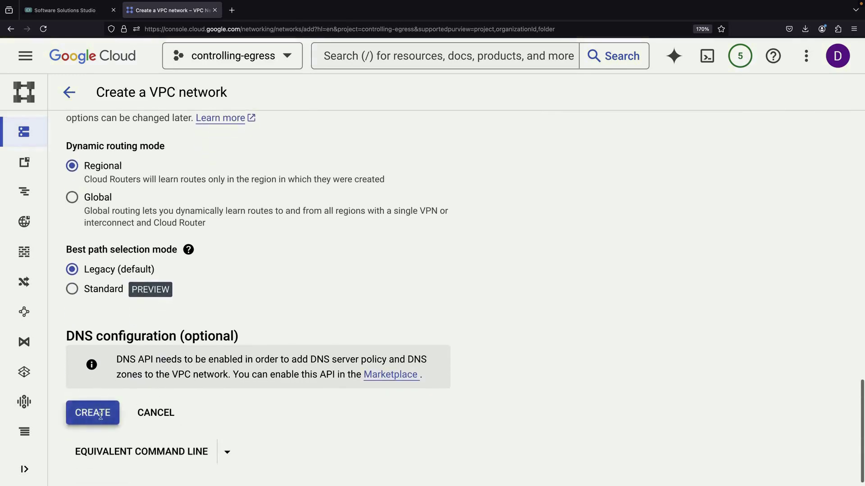
{"action": "left_click", "coordinate": [100, 417]}
{"action": "left_click", "coordinate": [540, 450]}
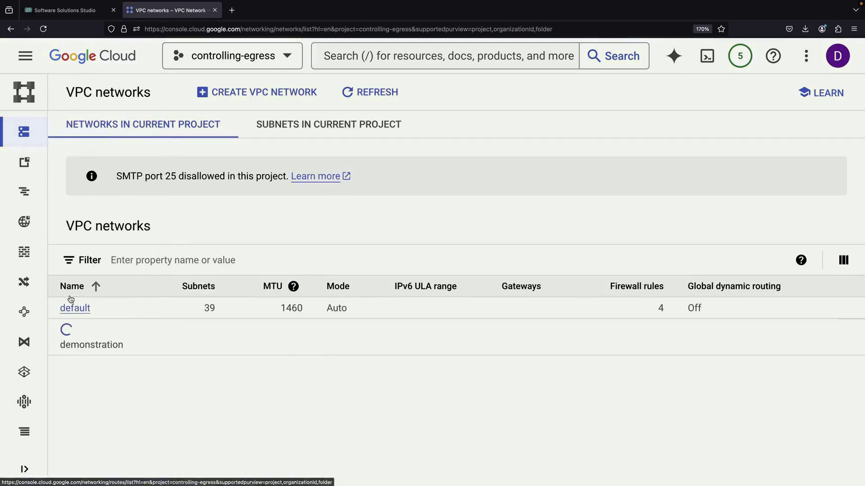
{"action": "left_click", "coordinate": [375, 89]}
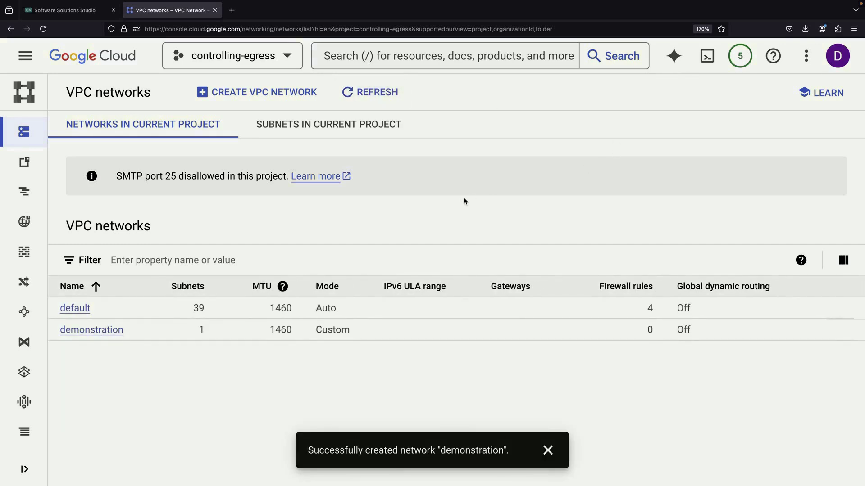
- Open the demonstration network's details and review its overview and subnets
{"action": "left_click", "coordinate": [120, 332]}
{"action": "left_click", "coordinate": [548, 450]}
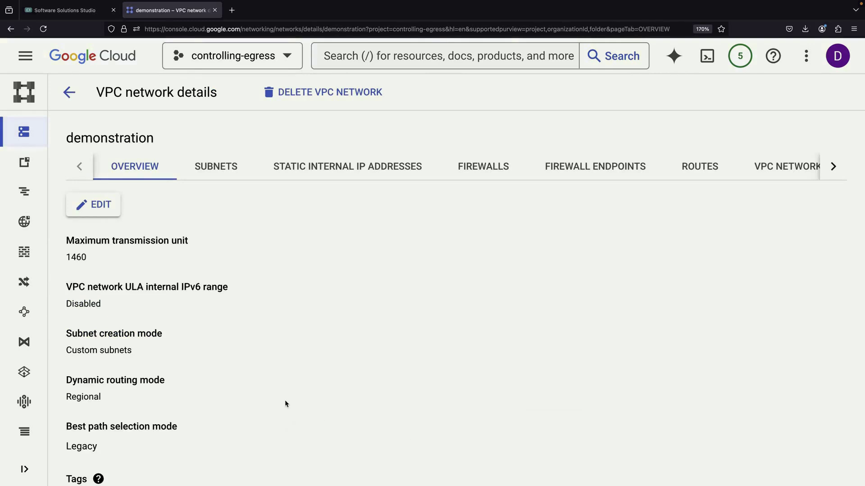
{"action": "scroll", "coordinate": [317, 268], "scroll_direction": "down", "scroll_amount": 2}
{"action": "scroll", "coordinate": [247, 168], "scroll_direction": "up", "scroll_amount": 2}
{"action": "left_click", "coordinate": [220, 152]}
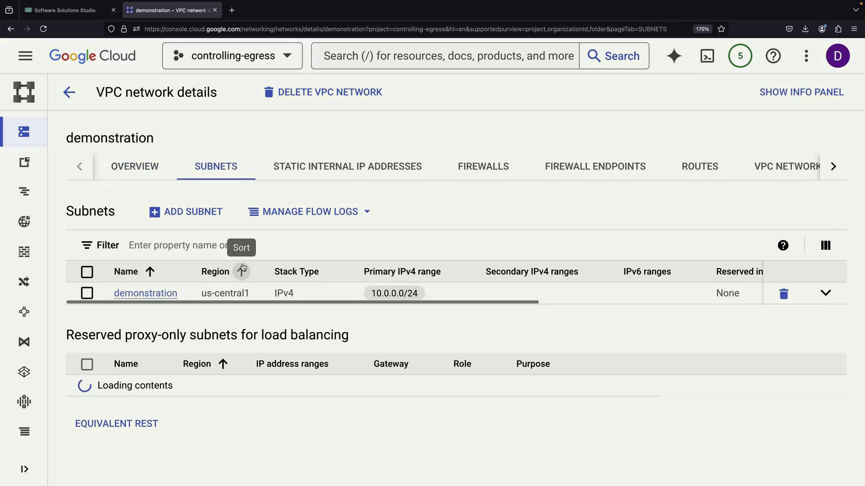
- Go to Compute Engine and start creating a VM instance named demonstration
{"action": "left_click", "coordinate": [98, 55]}
{"action": "scroll", "coordinate": [359, 333], "scroll_direction": "down", "scroll_amount": 3}
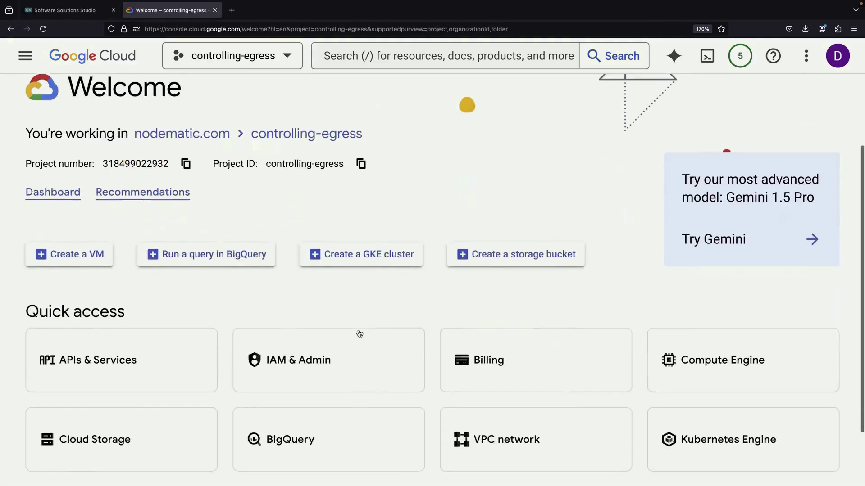
{"action": "scroll", "coordinate": [359, 334], "scroll_direction": "down", "scroll_amount": 1}
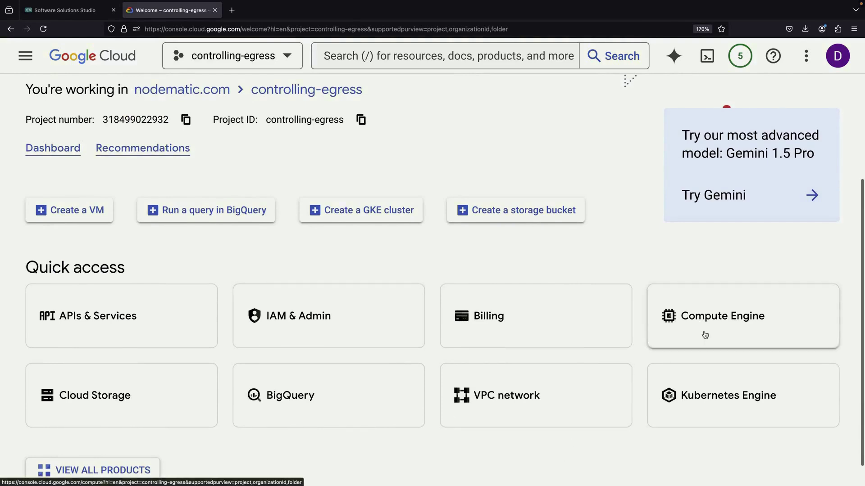
{"action": "left_click", "coordinate": [705, 336]}
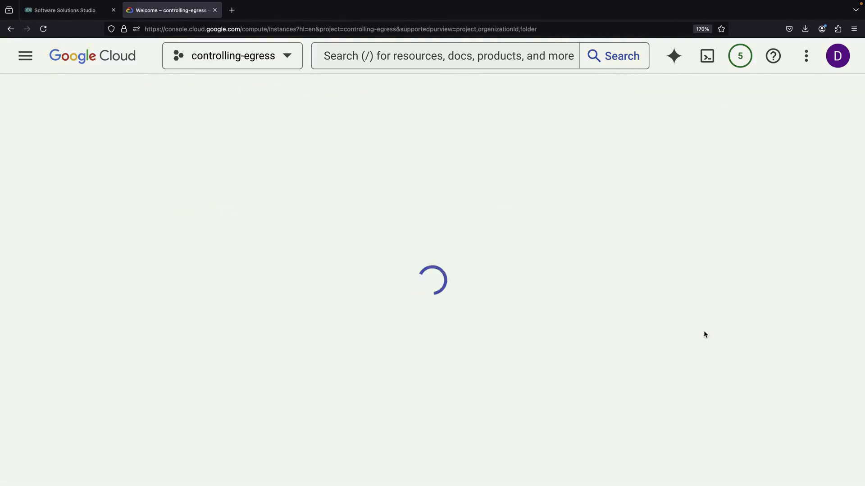
{"action": "left_click", "coordinate": [271, 93]}
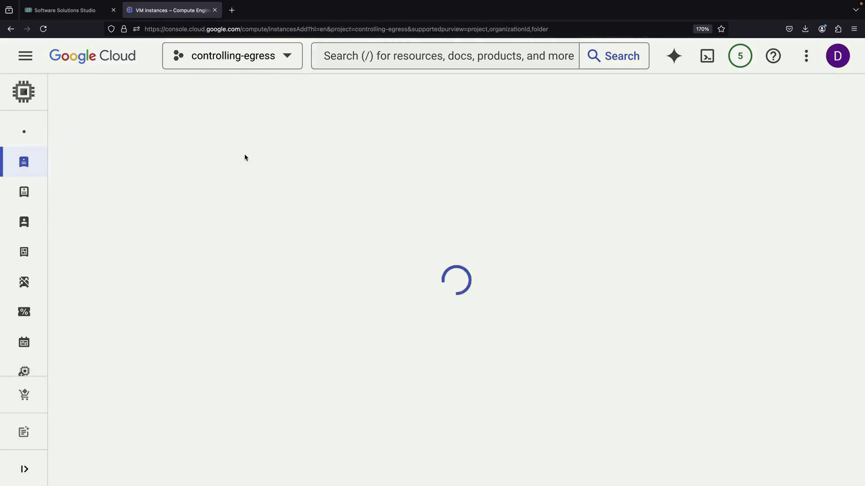
{"action": "left_click", "coordinate": [282, 147]}
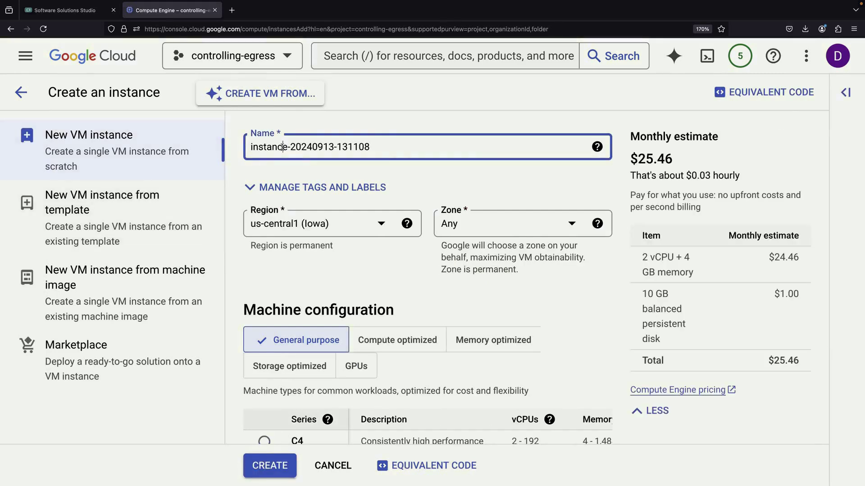
- Expand the networking section of the VM's advanced options, leaving the machine, identity and firewall defaults
{"action": "scroll", "coordinate": [366, 270], "scroll_direction": "down", "scroll_amount": 15}
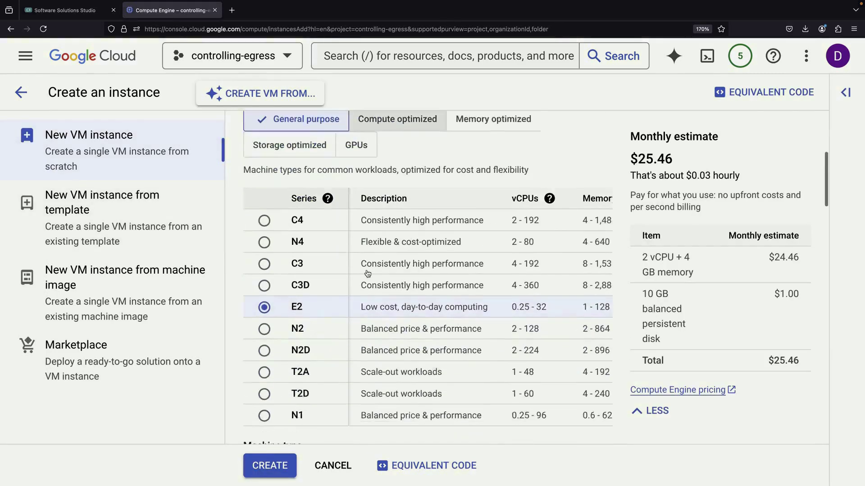
{"action": "scroll", "coordinate": [366, 269], "scroll_direction": "down", "scroll_amount": 15}
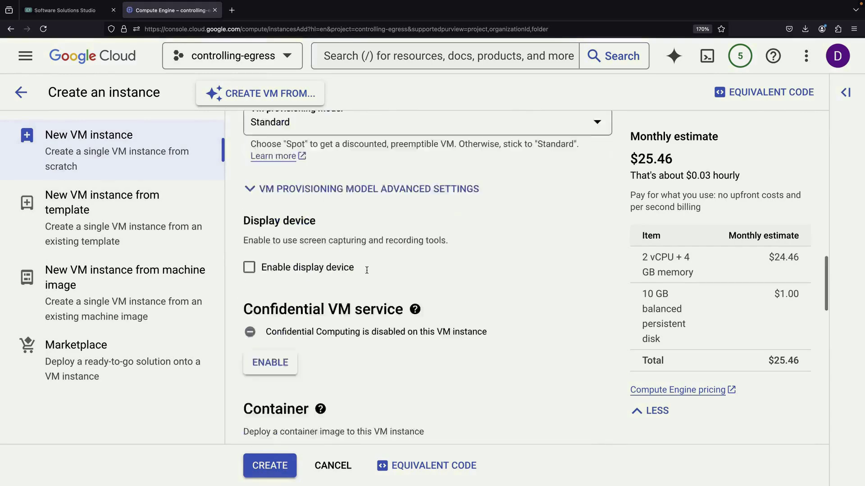
{"action": "scroll", "coordinate": [366, 269], "scroll_direction": "down", "scroll_amount": 2}
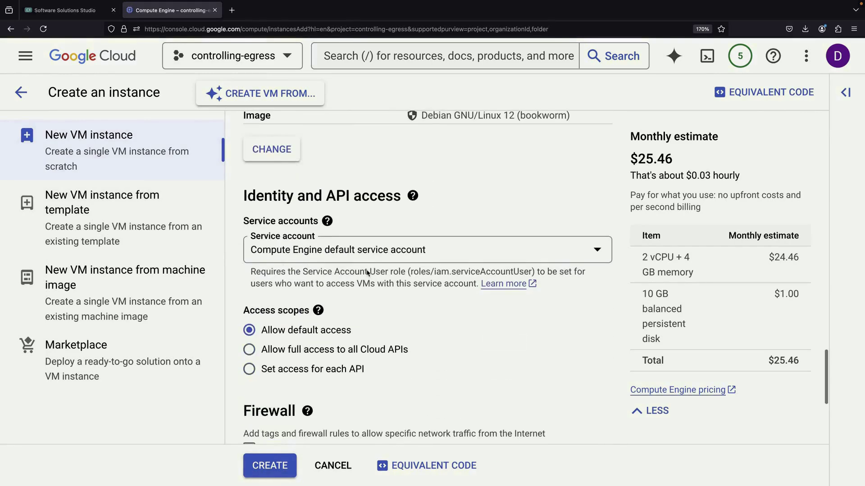
{"action": "scroll", "coordinate": [398, 395], "scroll_direction": "down", "scroll_amount": 5}
{"action": "scroll", "coordinate": [398, 395], "scroll_direction": "down", "scroll_amount": 3}
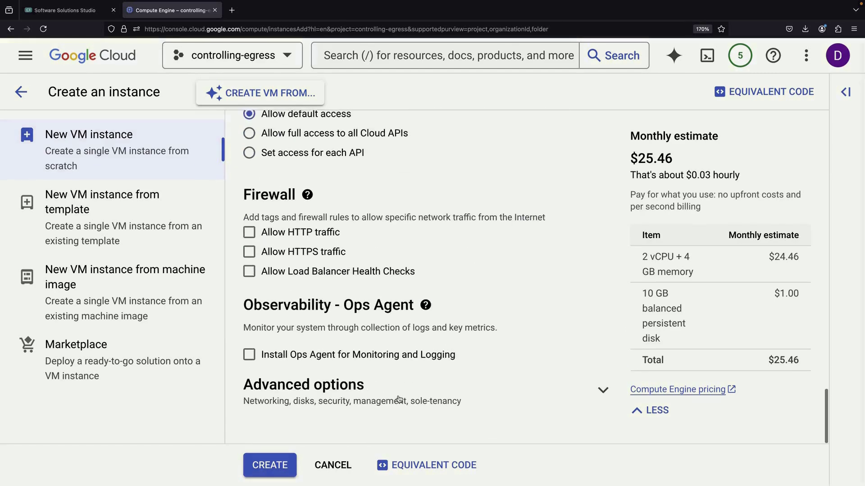
{"action": "left_click", "coordinate": [304, 401]}
{"action": "scroll", "coordinate": [308, 402], "scroll_direction": "down", "scroll_amount": 5}
{"action": "scroll", "coordinate": [308, 401], "scroll_direction": "down", "scroll_amount": 1}
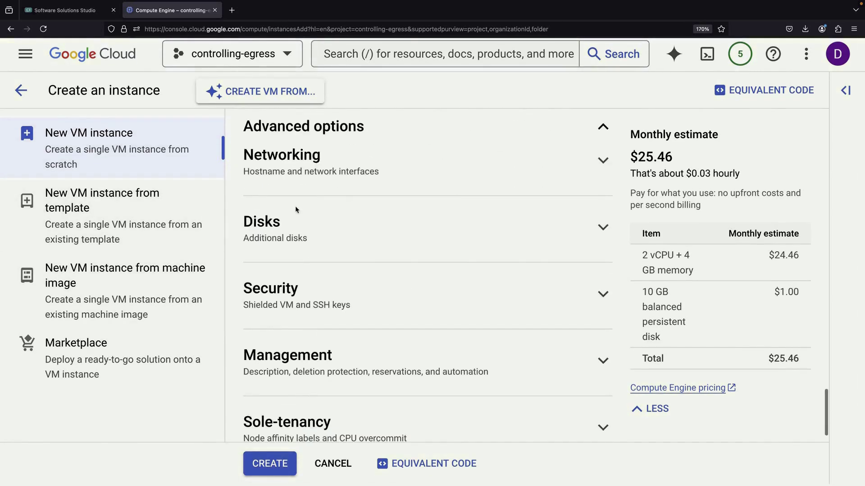
{"action": "left_click", "coordinate": [292, 163]}
{"action": "scroll", "coordinate": [312, 251], "scroll_direction": "down", "scroll_amount": 5}
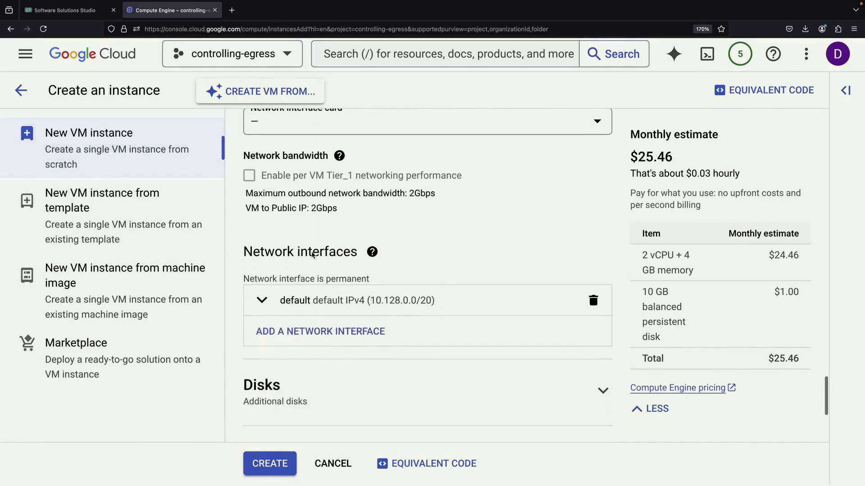
- Attach the VM's network interface to the demonstration network and the demonstration subnetwork with range 10.0.0.0/24
{"action": "left_click", "coordinate": [261, 301]}
{"action": "scroll", "coordinate": [328, 306], "scroll_direction": "down", "scroll_amount": 3}
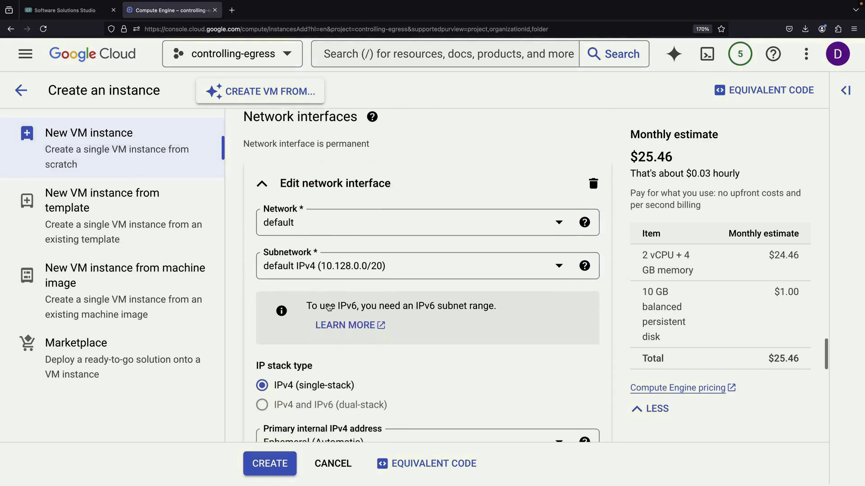
{"action": "left_click", "coordinate": [328, 222]}
{"action": "left_click", "coordinate": [301, 275]}
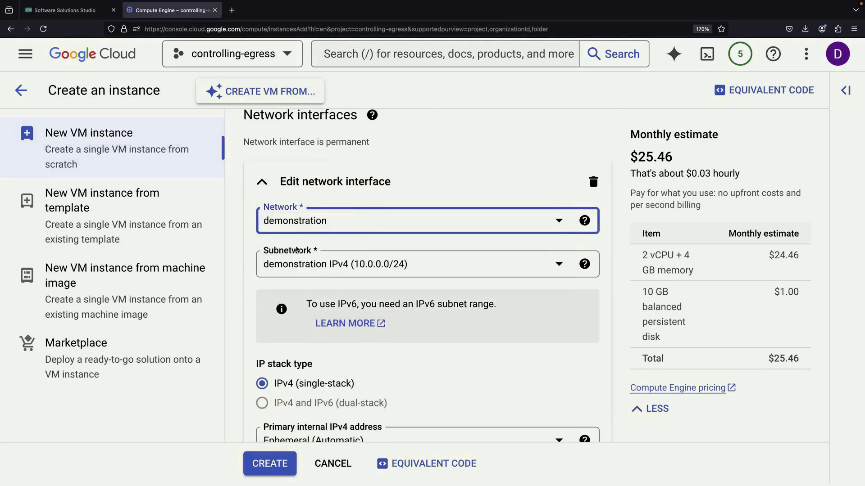
{"action": "scroll", "coordinate": [363, 314], "scroll_direction": "down", "scroll_amount": 1}
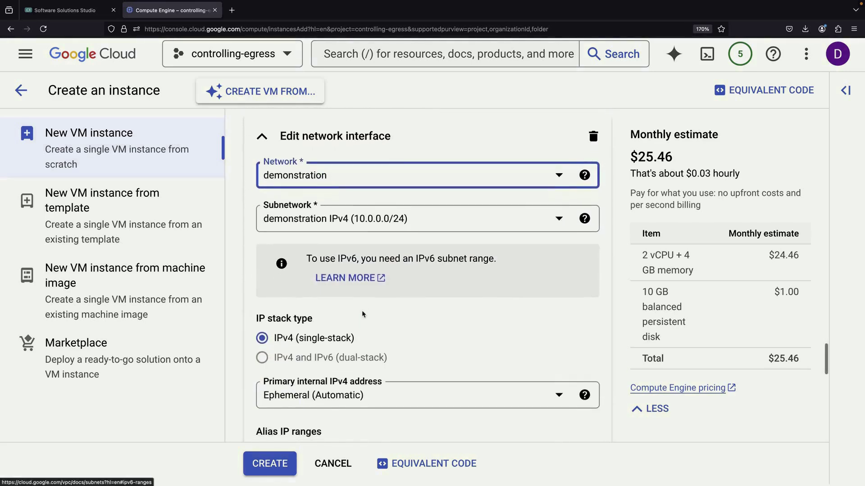
{"action": "left_click", "coordinate": [305, 215]}
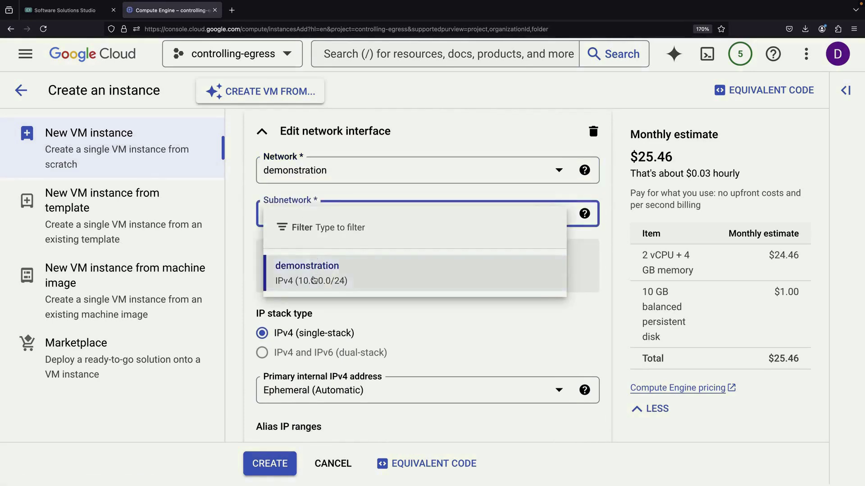
{"action": "left_click", "coordinate": [328, 287]}
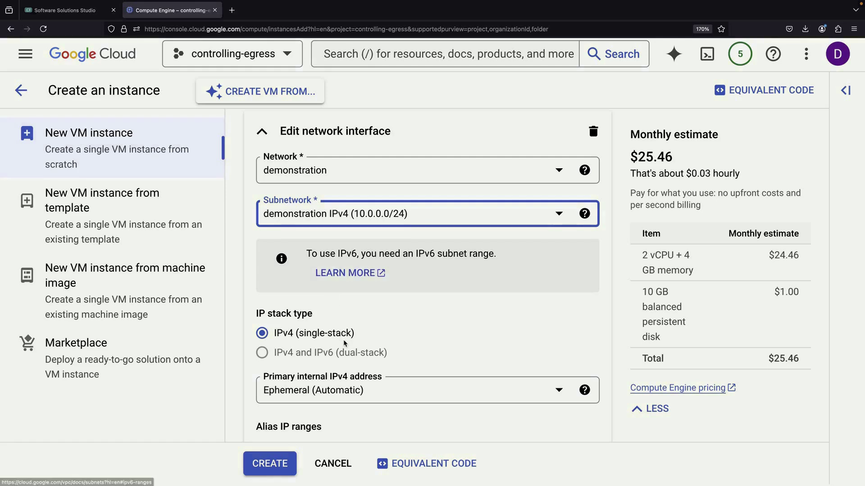
- Set the network interface's external IPv4 address to None so the VM stays private
{"action": "scroll", "coordinate": [344, 344], "scroll_direction": "down", "scroll_amount": 3}
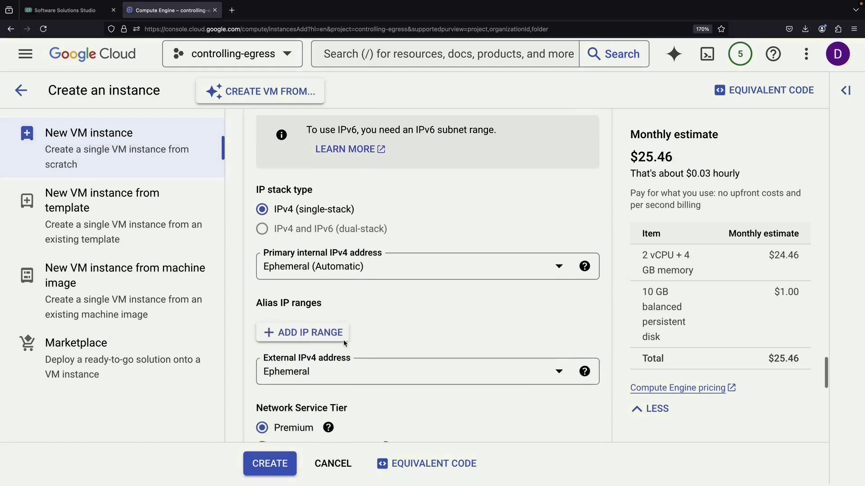
{"action": "scroll", "coordinate": [345, 344], "scroll_direction": "down", "scroll_amount": 1}
{"action": "left_click", "coordinate": [336, 302]}
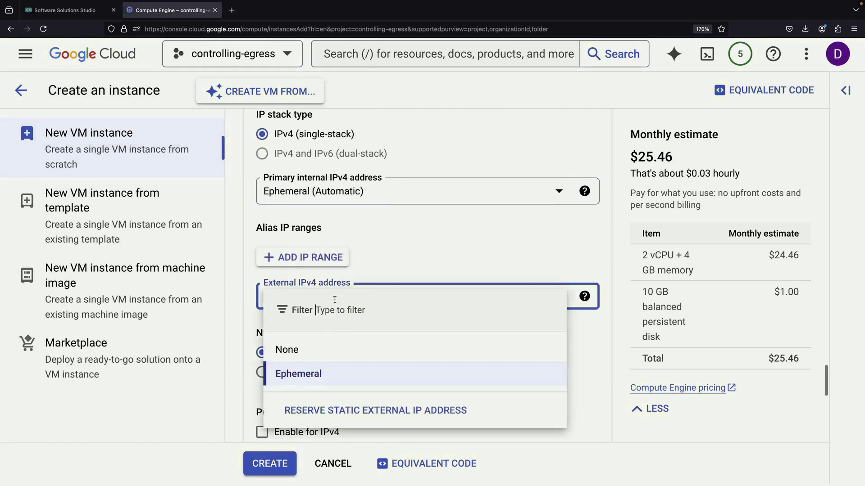
{"action": "left_click", "coordinate": [333, 352]}
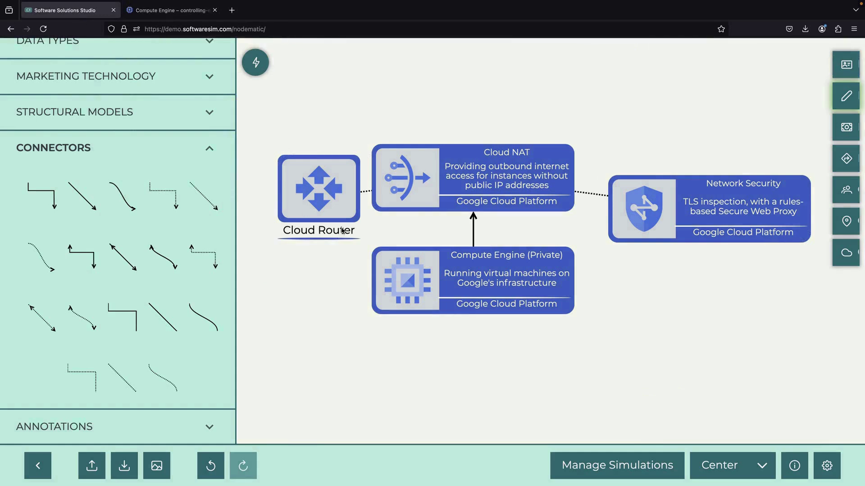
- Check the Cloud NAT card in the diagram, return to the Google Cloud VM form, and finish the network interface settings
{"action": "left_click", "coordinate": [442, 173]}
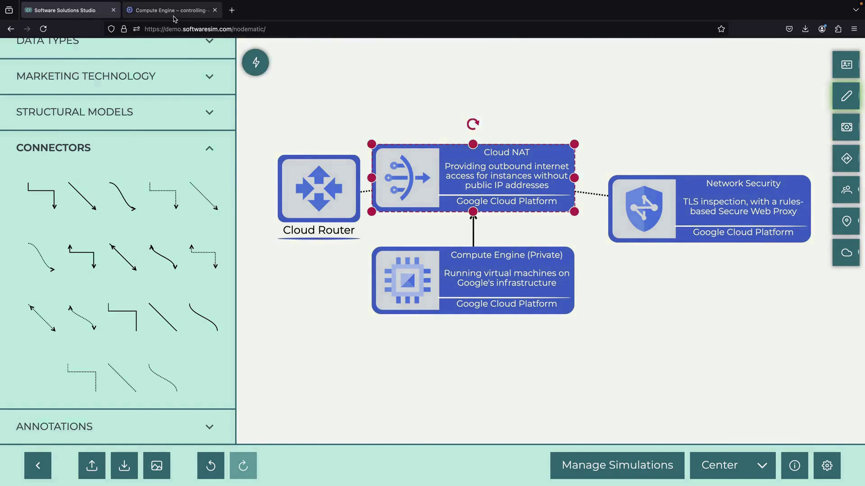
{"action": "mouse_move", "coordinate": [175, 15]}
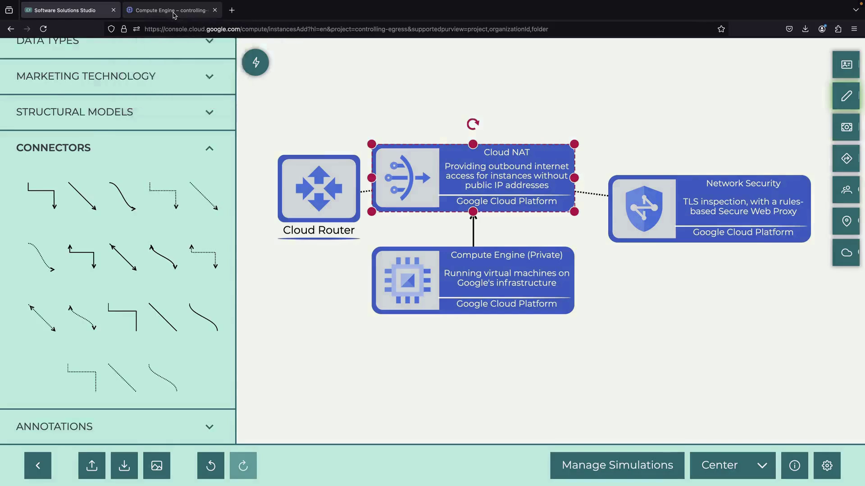
{"action": "left_click", "coordinate": [174, 10]}
{"action": "scroll", "coordinate": [353, 342], "scroll_direction": "down", "scroll_amount": 1}
{"action": "left_click", "coordinate": [563, 332]}
{"action": "scroll", "coordinate": [347, 307], "scroll_direction": "up", "scroll_amount": 15}
{"action": "scroll", "coordinate": [347, 310], "scroll_direction": "up", "scroll_amount": 15}
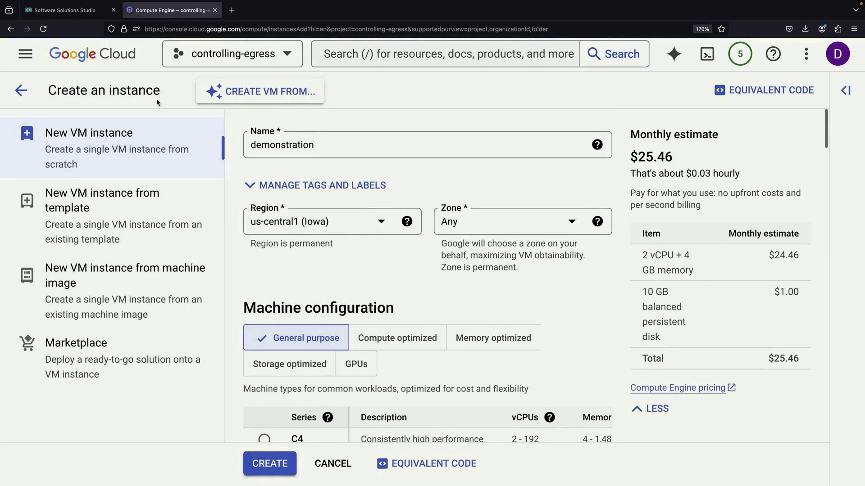
- Switch to the Software Solutions Studio diagram and save a GCP region as the private Compute Engine card's location
{"action": "left_click", "coordinate": [63, 10]}
{"action": "right_click", "coordinate": [419, 283]}
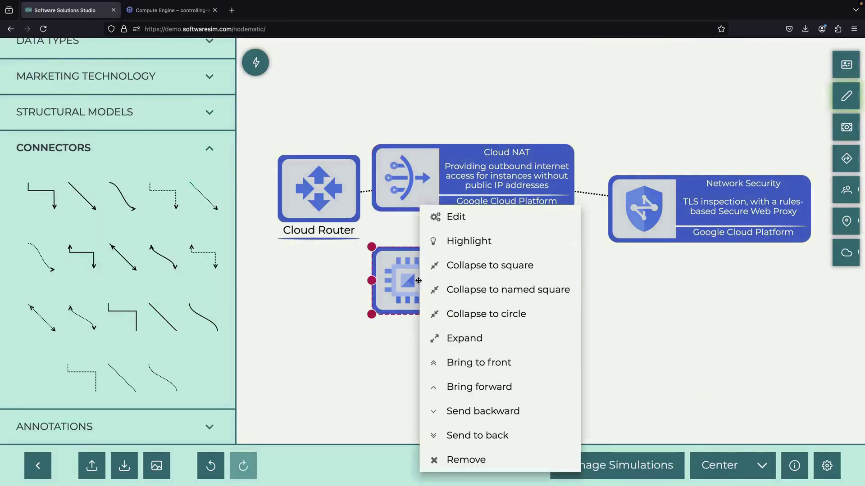
{"action": "left_click", "coordinate": [453, 271]}
{"action": "scroll", "coordinate": [415, 363], "scroll_direction": "down", "scroll_amount": 2}
{"action": "left_click", "coordinate": [515, 399]}
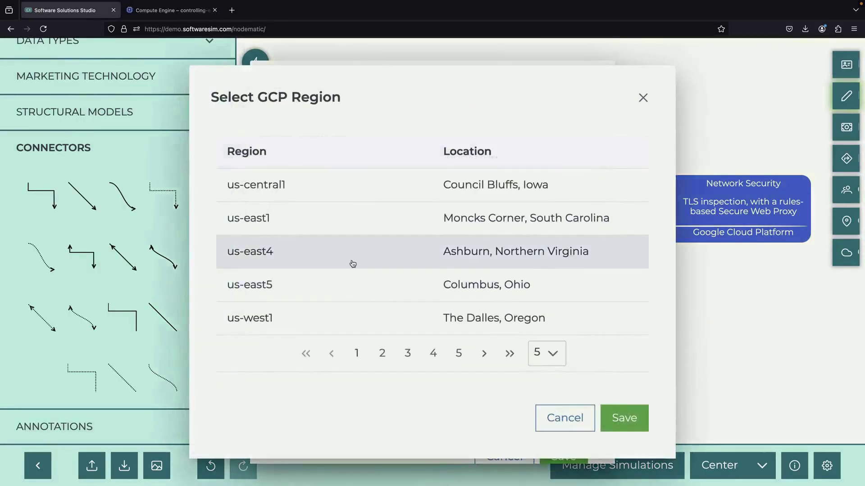
{"action": "left_click", "coordinate": [608, 418]}
{"action": "left_click", "coordinate": [562, 456]}
- Set the Cloud NAT card's location to the GCP region us-central1 and save its properties
{"action": "right_click", "coordinate": [508, 180]}
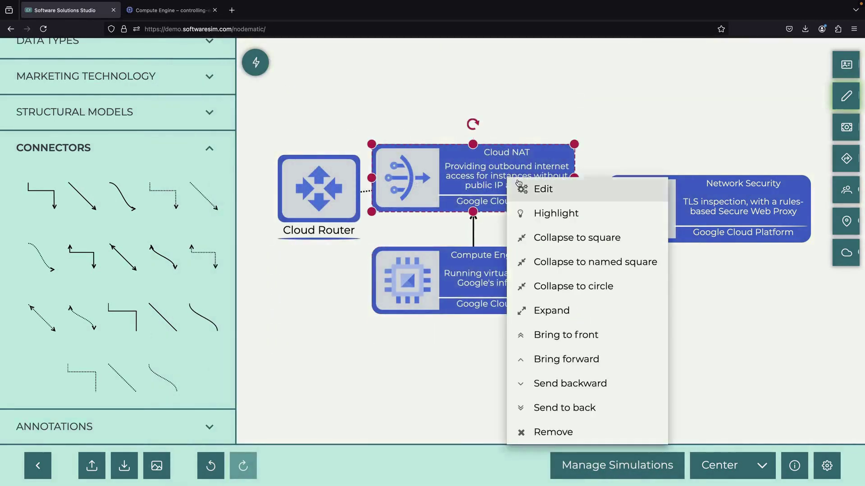
{"action": "left_click", "coordinate": [542, 190]}
{"action": "left_click", "coordinate": [514, 399]}
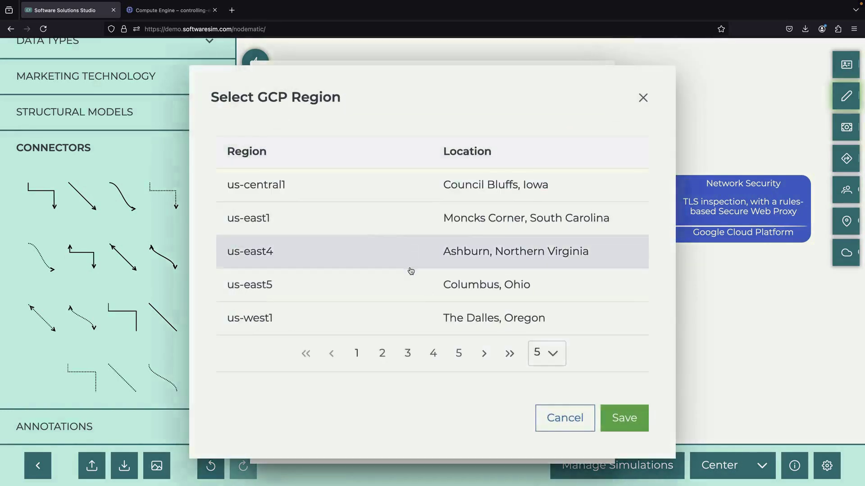
{"action": "left_click", "coordinate": [373, 193]}
{"action": "left_click", "coordinate": [623, 417]}
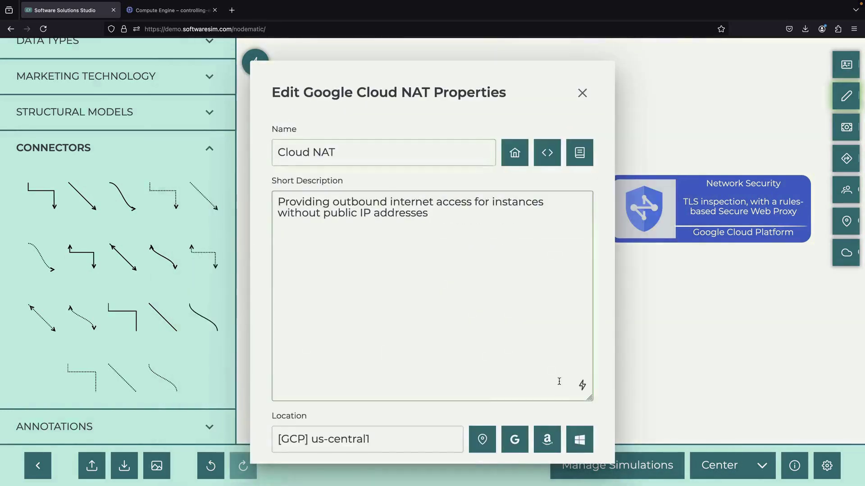
{"action": "scroll", "coordinate": [559, 381], "scroll_direction": "down", "scroll_amount": 3}
{"action": "left_click", "coordinate": [561, 432]}
- Set the Network Security card's location to the GCP region us-central1 and save its properties
{"action": "left_click", "coordinate": [645, 204]}
{"action": "right_click", "coordinate": [645, 204]}
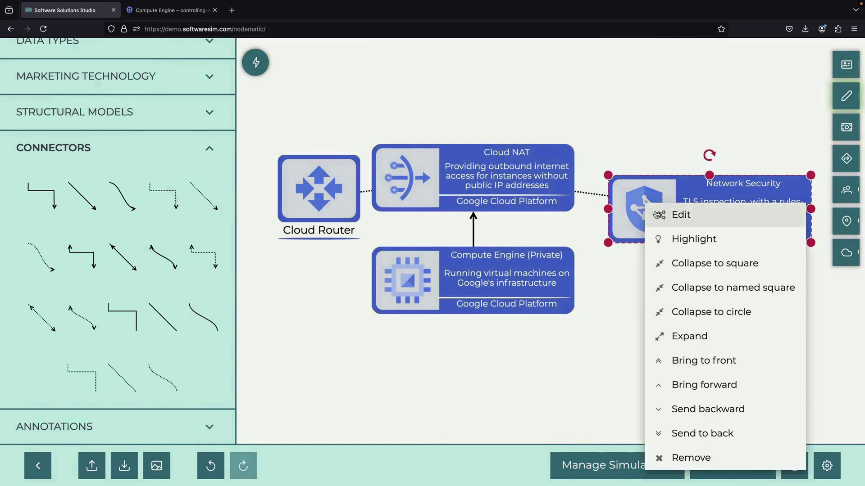
{"action": "left_click", "coordinate": [657, 215]}
{"action": "left_click", "coordinate": [514, 439]}
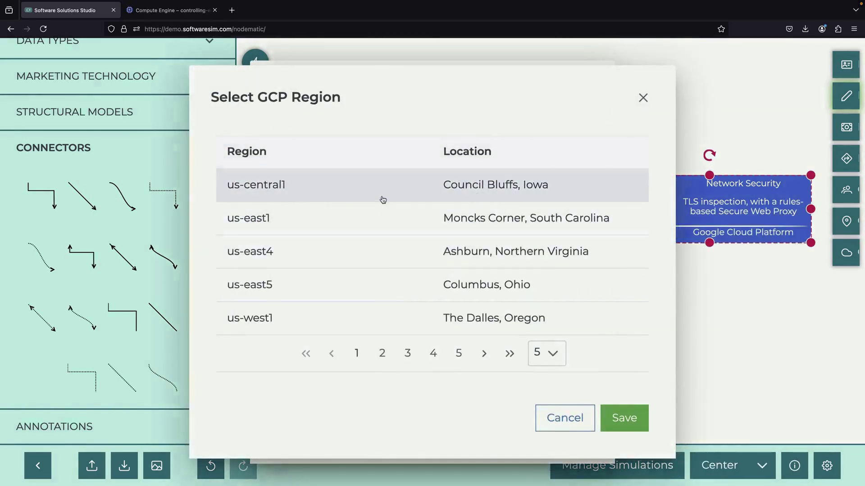
{"action": "left_click", "coordinate": [624, 418]}
{"action": "scroll", "coordinate": [548, 409], "scroll_direction": "down", "scroll_amount": 2}
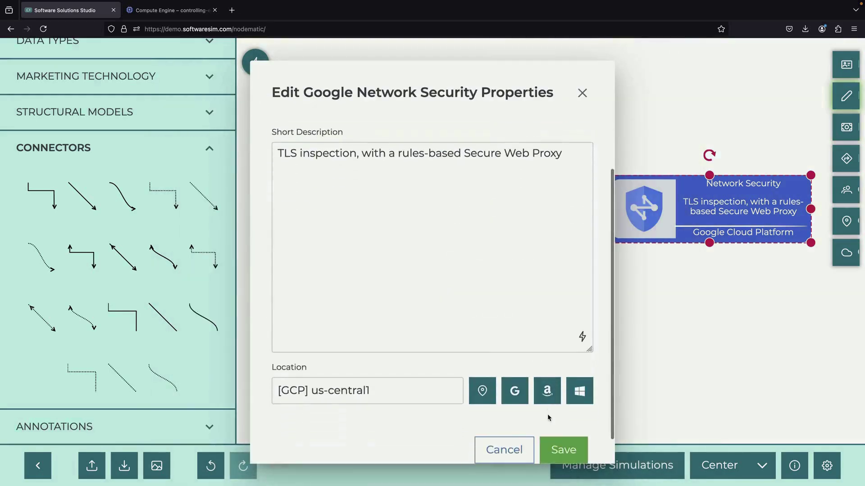
{"action": "left_click", "coordinate": [557, 448]}
- Set the Cloud Router card's location to the GCP region us-central1 and save its properties
{"action": "right_click", "coordinate": [317, 194]}
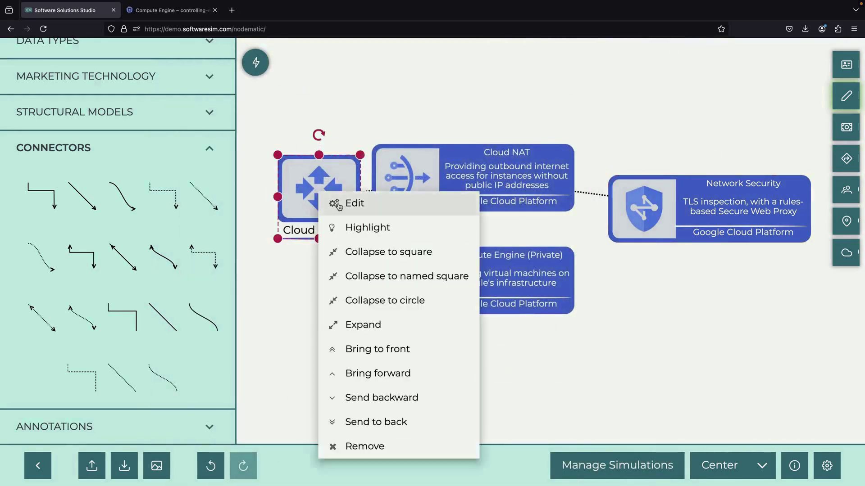
{"action": "left_click", "coordinate": [332, 201]}
{"action": "left_click", "coordinate": [513, 384]}
{"action": "left_click", "coordinate": [348, 184]}
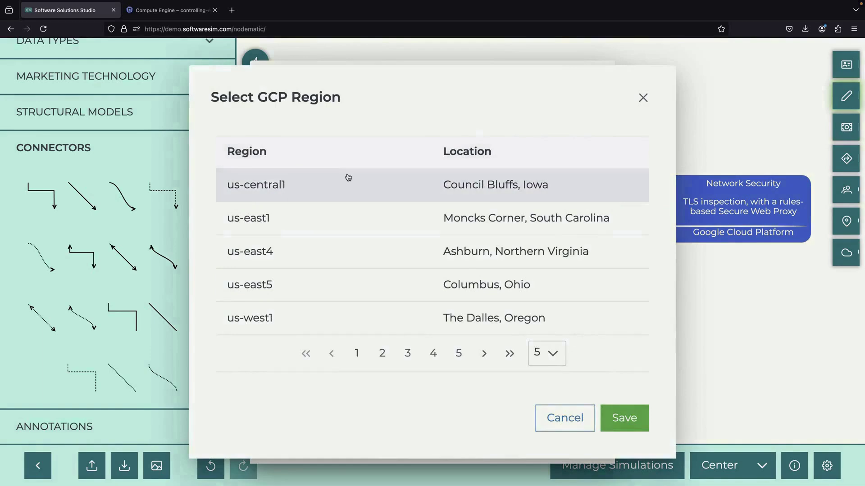
{"action": "left_click", "coordinate": [640, 425]}
{"action": "scroll", "coordinate": [496, 374], "scroll_direction": "down", "scroll_amount": 4}
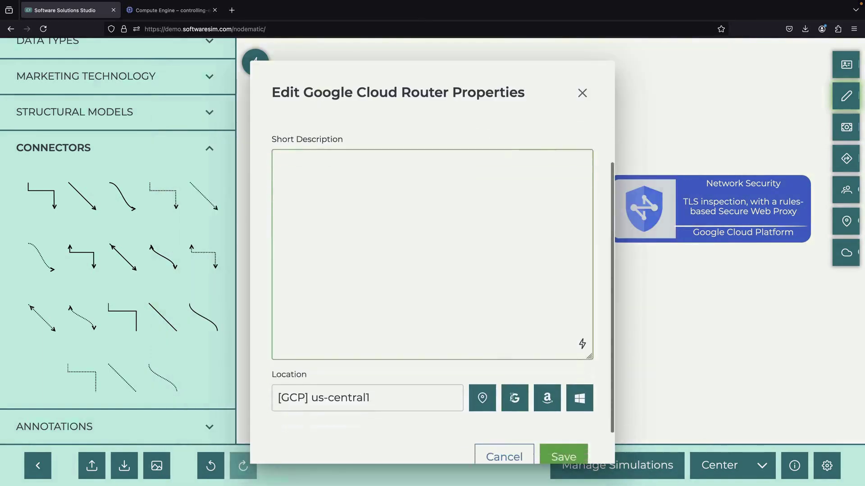
{"action": "left_click", "coordinate": [563, 430]}
- Switch to the Google Cloud console, create the demonstration VM, and try to connect to it through an SSH-in-browser session
{"action": "left_click", "coordinate": [173, 10]}
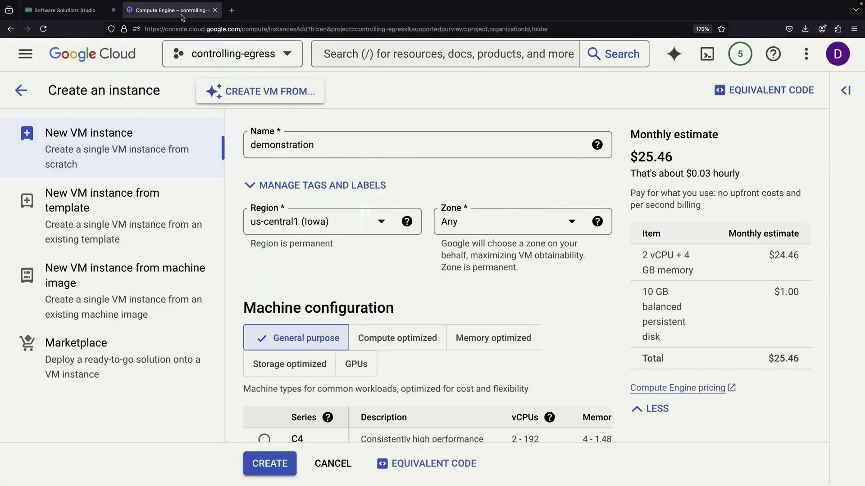
{"action": "scroll", "coordinate": [388, 307], "scroll_direction": "down", "scroll_amount": 10}
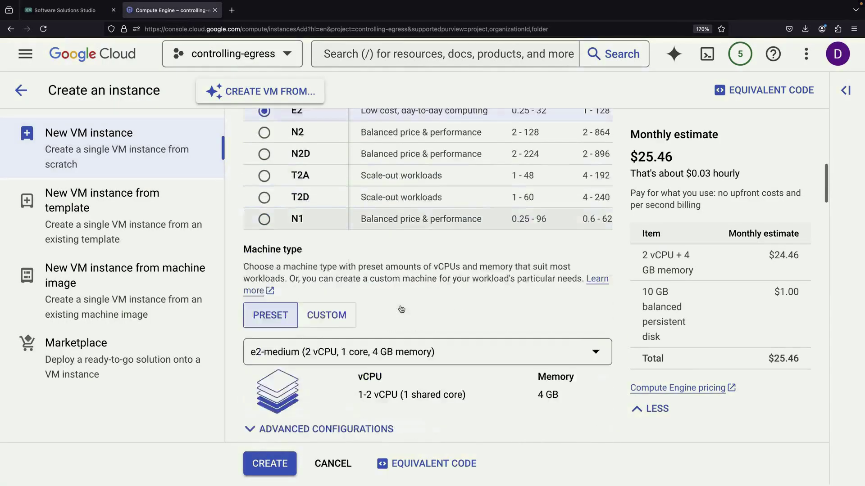
{"action": "scroll", "coordinate": [400, 308], "scroll_direction": "down", "scroll_amount": 3}
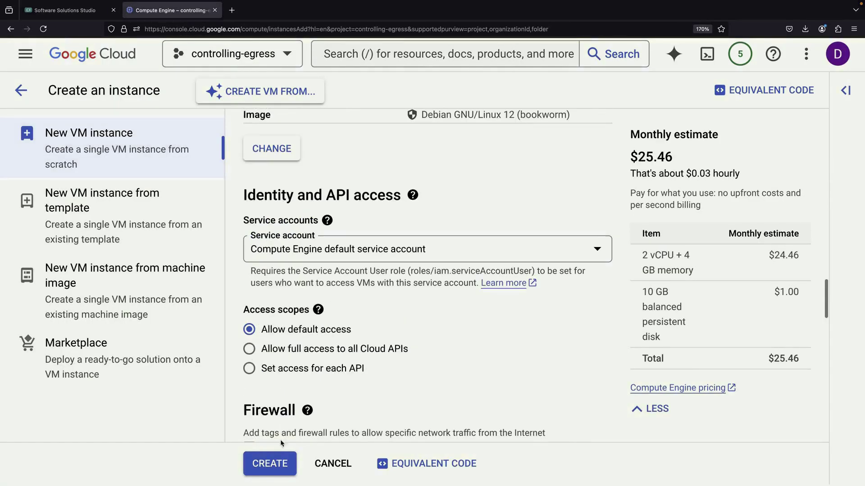
{"action": "left_click", "coordinate": [273, 465]}
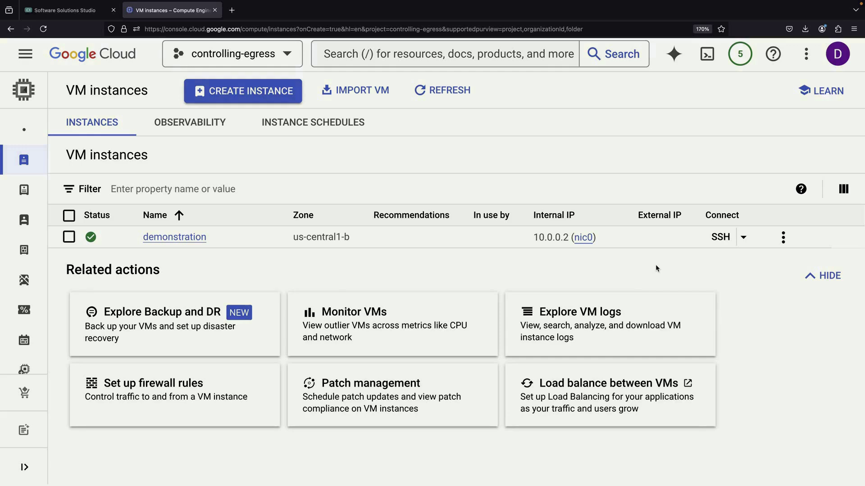
{"action": "left_click", "coordinate": [716, 239]}
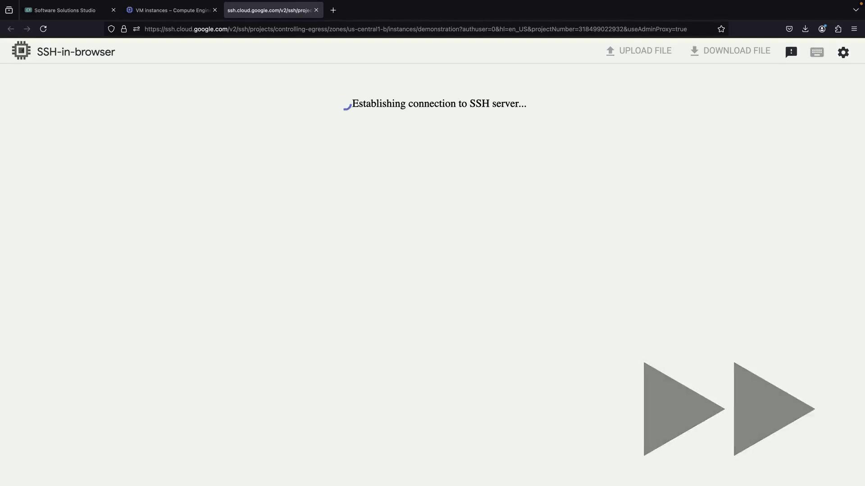
- Switch to the Software Solutions Studio diagram, search the components for "identity", and add an Identity-Aware Proxy card below the Cloud Router
{"action": "left_click", "coordinate": [84, 15]}
{"action": "left_click", "coordinate": [423, 177]}
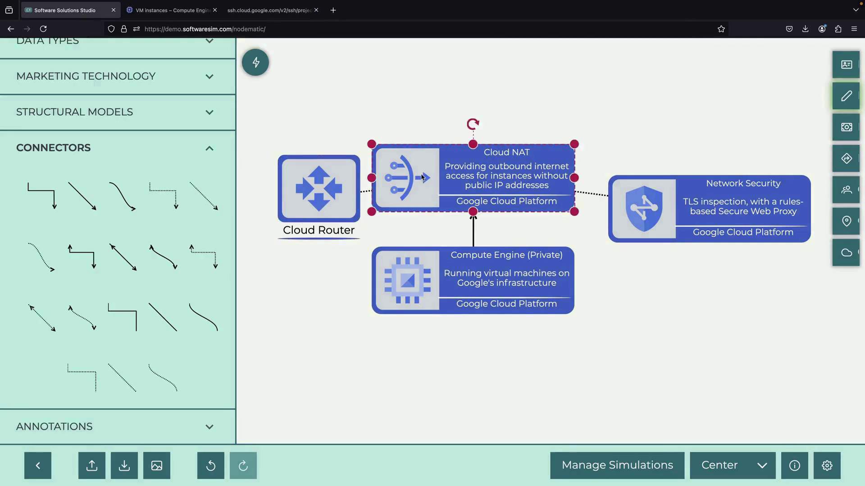
{"action": "scroll", "coordinate": [203, 184], "scroll_direction": "up", "scroll_amount": 5}
{"action": "left_click", "coordinate": [85, 58]}
{"action": "key", "text": "ctrl+a"}
{"action": "type", "text": "ident"}
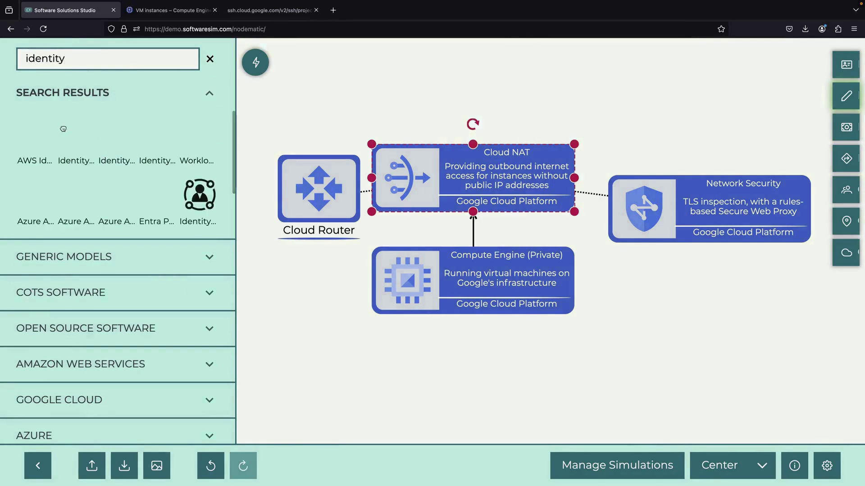
{"action": "left_click_drag", "start_coordinate": [143, 136], "coordinate": [281, 322]}
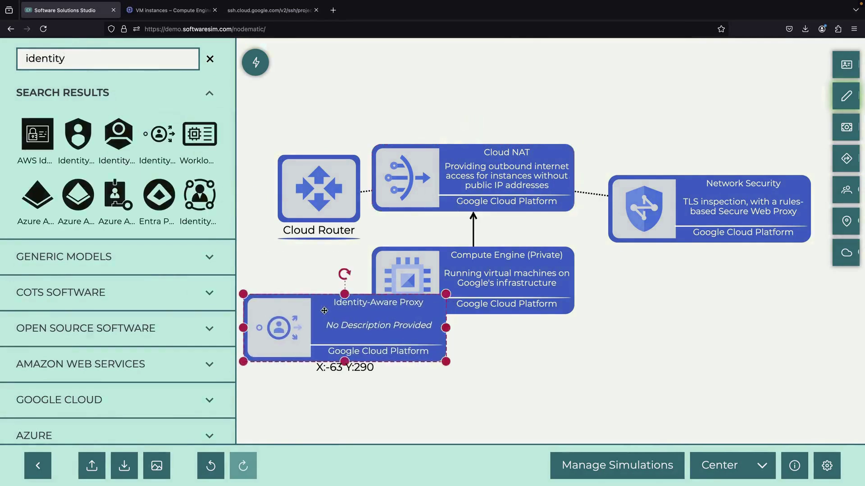
- Collapse the Identity-Aware Proxy card to a named square and place it clear of the private Compute Engine card, on its left
{"action": "right_click", "coordinate": [329, 322]}
{"action": "left_click", "coordinate": [404, 288]}
{"action": "left_click_drag", "start_coordinate": [429, 369], "coordinate": [530, 359]}
{"action": "mouse_move", "coordinate": [446, 316]}
{"action": "left_mouse_down"}
{"action": "mouse_move", "coordinate": [384, 299]}
{"action": "mouse_move", "coordinate": [456, 303]}
{"action": "mouse_move", "coordinate": [384, 309]}
{"action": "mouse_move", "coordinate": [446, 308]}
{"action": "left_mouse_up"}
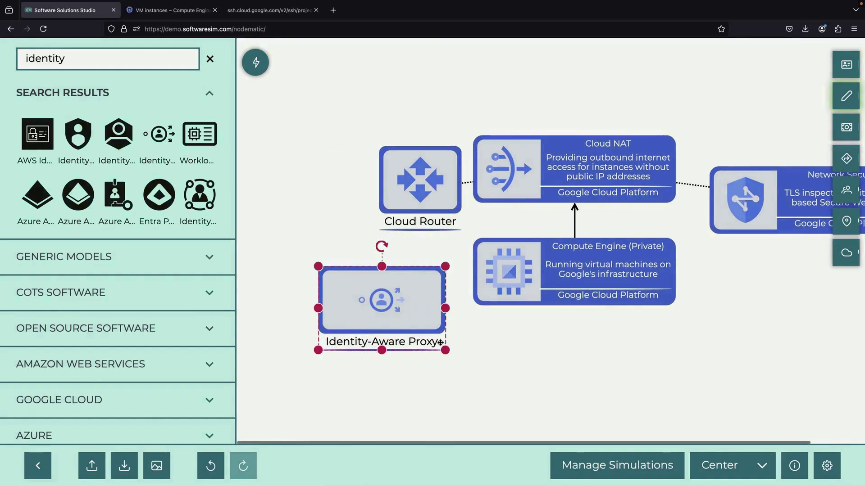
- Find the Engineers component, add it to the left of the Identity-Aware Proxy, and collapse it to a named square
{"action": "left_click", "coordinate": [419, 405]}
{"action": "scroll", "coordinate": [411, 402], "scroll_direction": "left", "scroll_amount": 3}
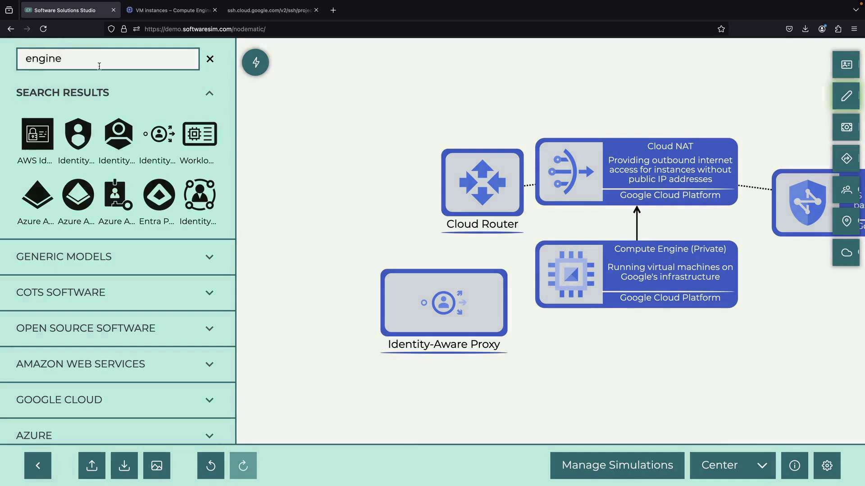
{"action": "left_click_drag", "start_coordinate": [43, 150], "coordinate": [337, 247]}
{"action": "right_click", "coordinate": [353, 261]}
{"action": "left_click", "coordinate": [409, 289]}
{"action": "left_click_drag", "start_coordinate": [370, 280], "coordinate": [319, 279]}
- Connect Engineers to the Identity-Aware Proxy and the Identity-Aware Proxy to the private Compute Engine card with solid elbow arrows
{"action": "scroll", "coordinate": [125, 322], "scroll_direction": "down", "scroll_amount": 10}
{"action": "scroll", "coordinate": [125, 321], "scroll_direction": "up", "scroll_amount": 1}
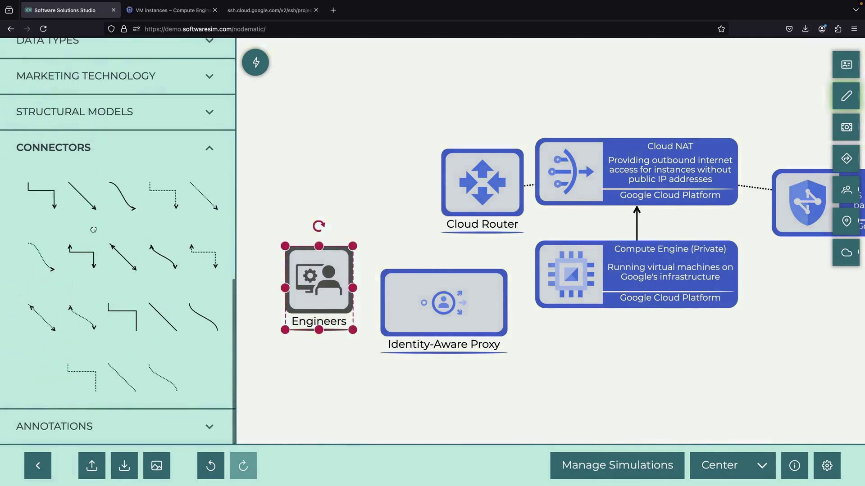
{"action": "left_click_drag", "start_coordinate": [42, 195], "coordinate": [319, 330]}
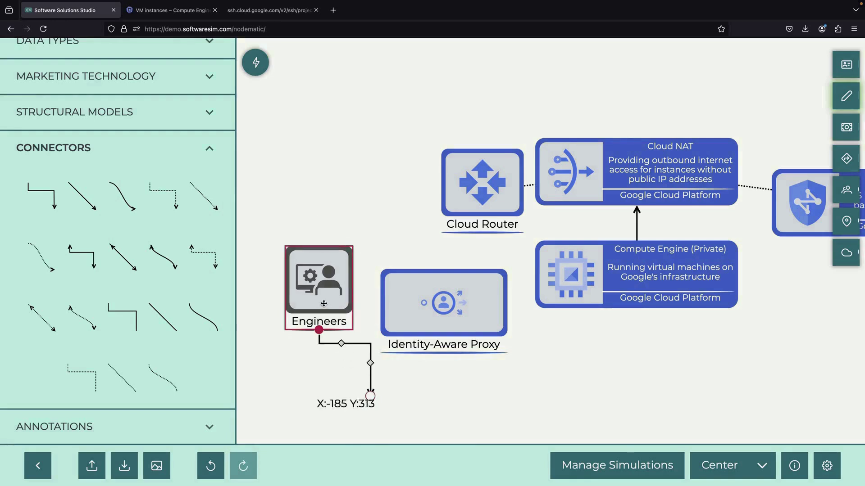
{"action": "left_click_drag", "start_coordinate": [370, 395], "coordinate": [417, 302]}
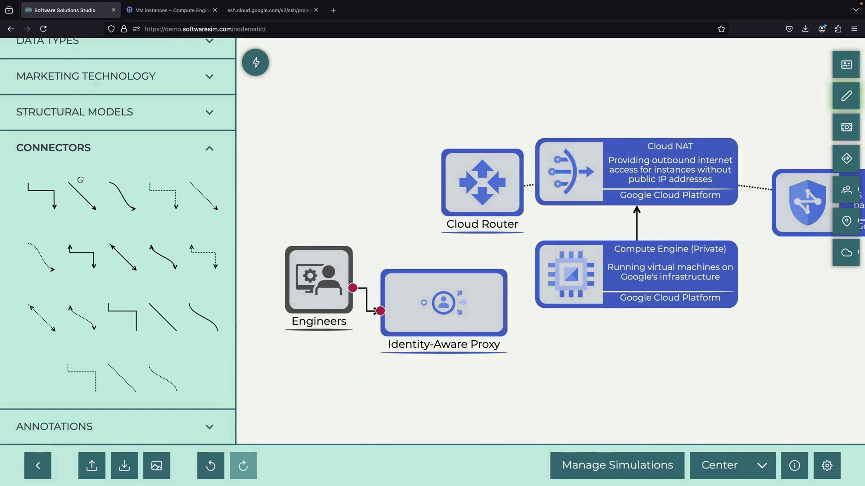
{"action": "left_click_drag", "start_coordinate": [47, 193], "coordinate": [535, 274]}
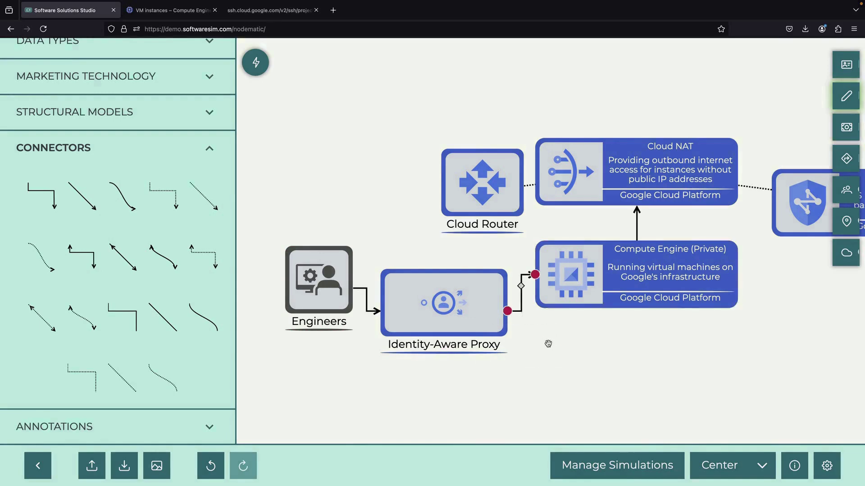
- Look up the Identity-Aware Proxy's public homepage from its properties, open it, and review the product overview
{"action": "right_click", "coordinate": [452, 314]}
{"action": "left_click", "coordinate": [486, 218]}
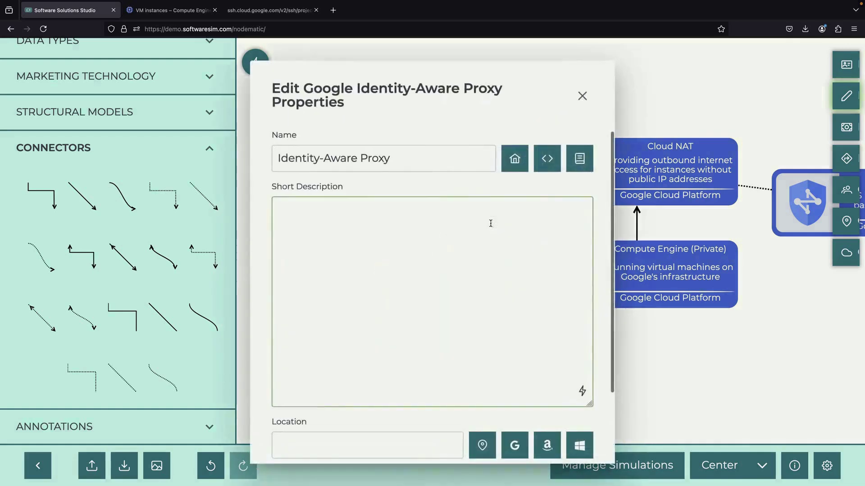
{"action": "left_click", "coordinate": [518, 160]}
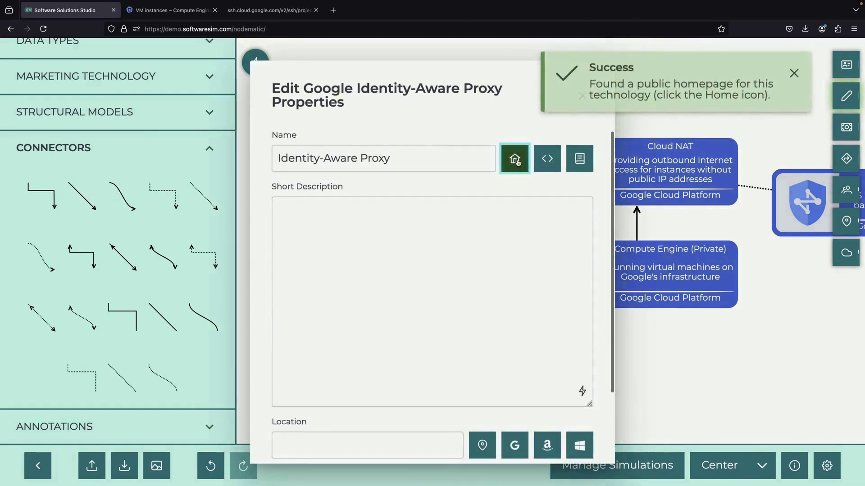
{"action": "left_click", "coordinate": [516, 163]}
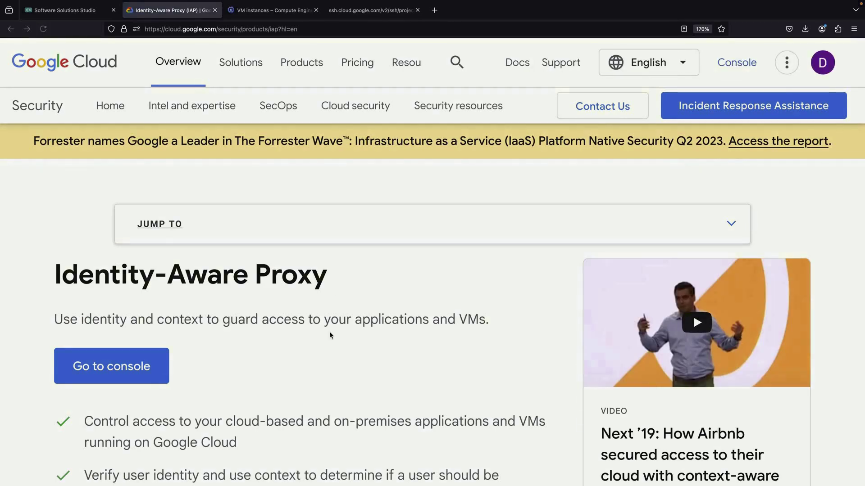
{"action": "scroll", "coordinate": [261, 439], "scroll_direction": "down", "scroll_amount": 5}
{"action": "scroll", "coordinate": [260, 439], "scroll_direction": "down", "scroll_amount": 5}
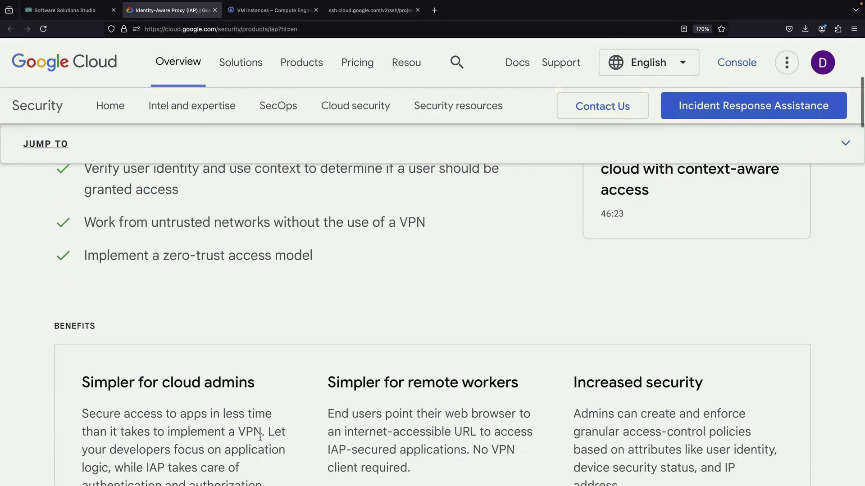
{"action": "scroll", "coordinate": [259, 391], "scroll_direction": "up", "scroll_amount": 10}
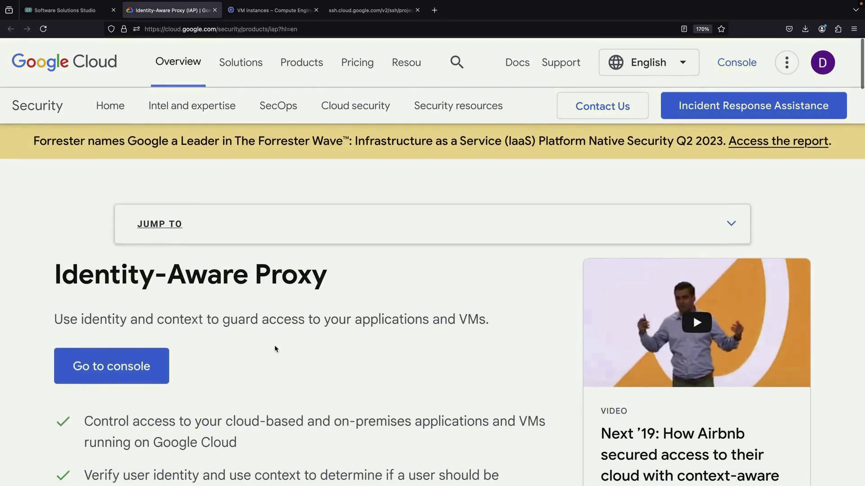
- Search the Google Cloud site for "identity-aware proxy ip range" and open the guide "Using IAP for TCP forwarding"
{"action": "left_click", "coordinate": [457, 62]}
{"action": "type", "text": "identity-aware proxy ip range"}
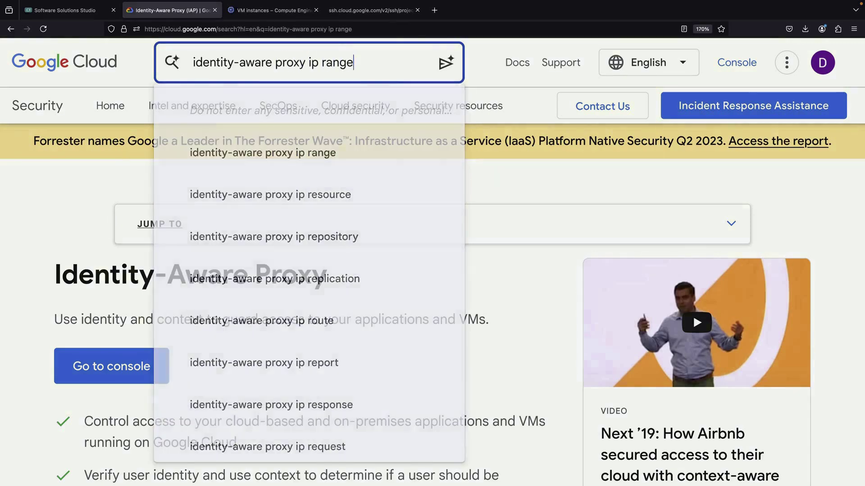
{"action": "key", "text": "Return"}
{"action": "scroll", "coordinate": [362, 296], "scroll_direction": "down", "scroll_amount": 5}
{"action": "scroll", "coordinate": [363, 302], "scroll_direction": "up", "scroll_amount": 1}
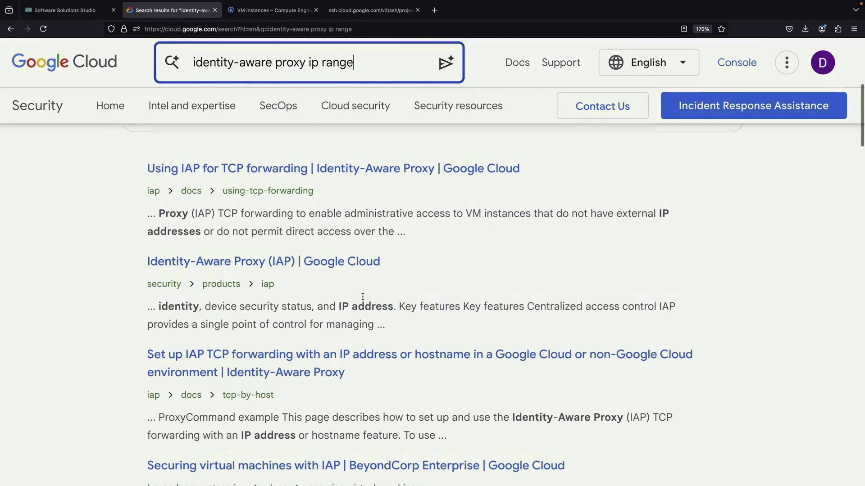
{"action": "left_click", "coordinate": [342, 169]}
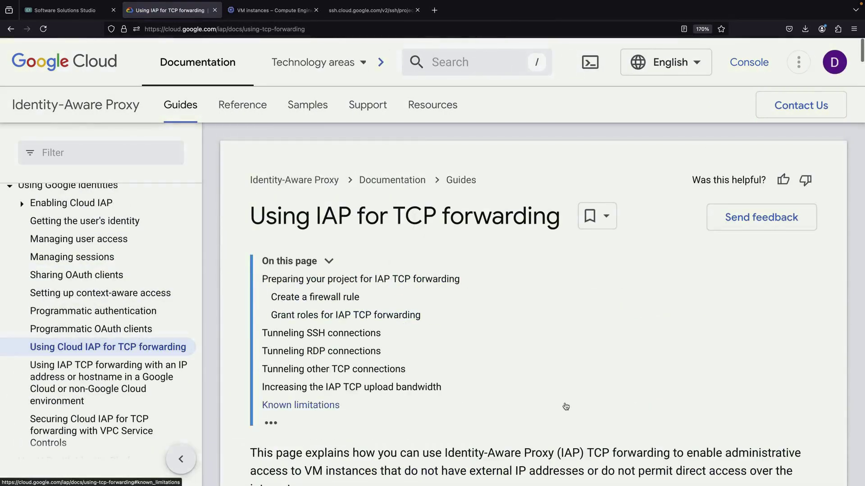
- Find "ip range" in the guide and copy the IAP TCP forwarding range 35.235.240.0/20 from the firewall rule section
{"action": "scroll", "coordinate": [566, 406], "scroll_direction": "down", "scroll_amount": 5}
{"action": "key", "text": "ctrl+f"}
{"action": "type", "text": "ip rang"}
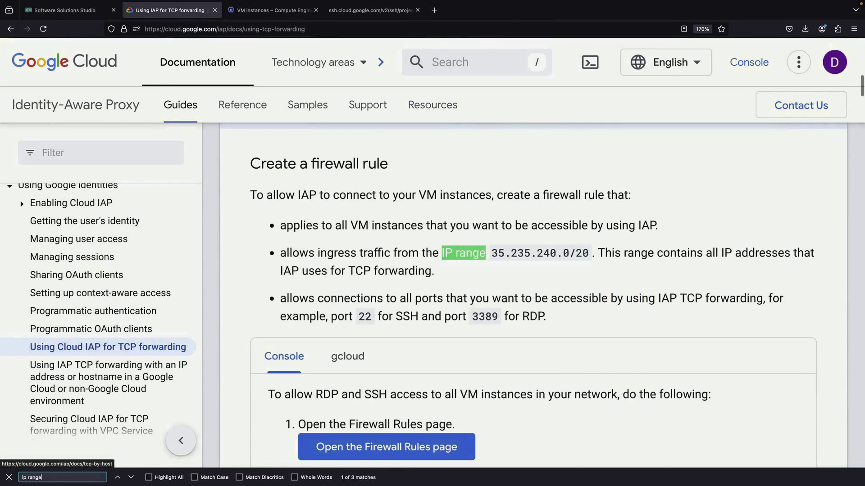
{"action": "type", "text": "e"}
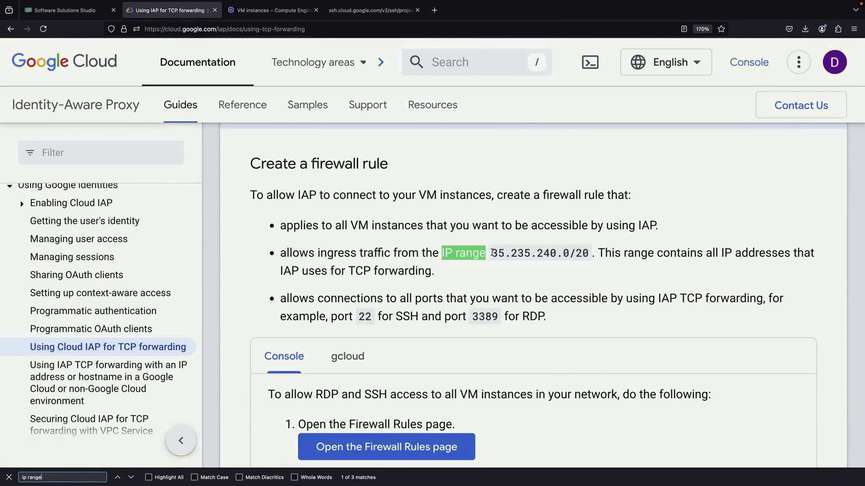
{"action": "left_click_drag", "start_coordinate": [498, 256], "coordinate": [576, 256]}
{"action": "key", "text": "ctrl+c"}
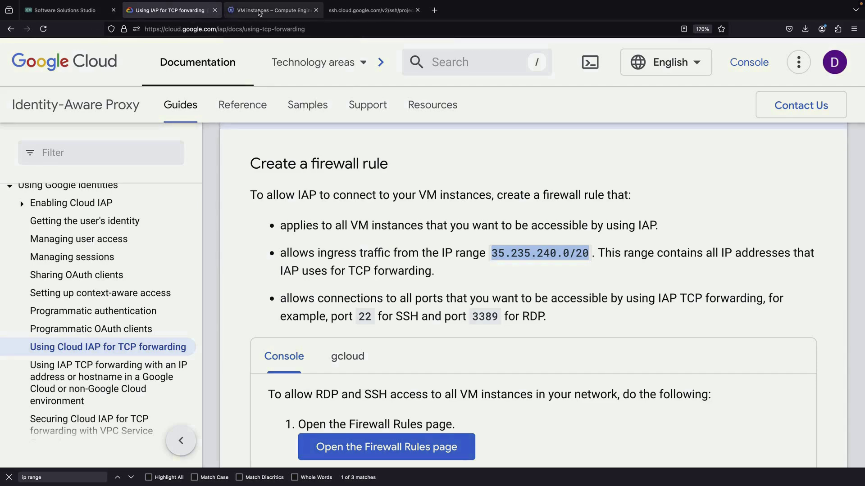
- Close the pending SSH-in-browser session, then search the Google Cloud console for "firewall" and open the VPC Network Firewall page
{"action": "left_click", "coordinate": [369, 10]}
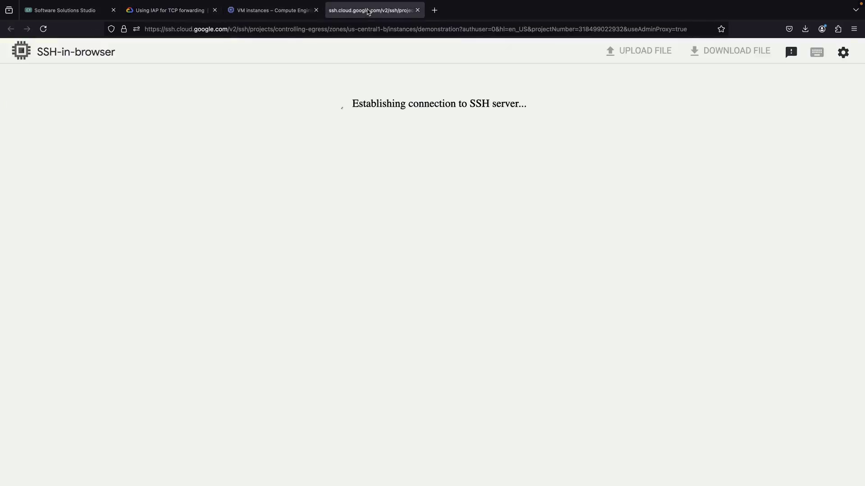
{"action": "left_click", "coordinate": [418, 10]}
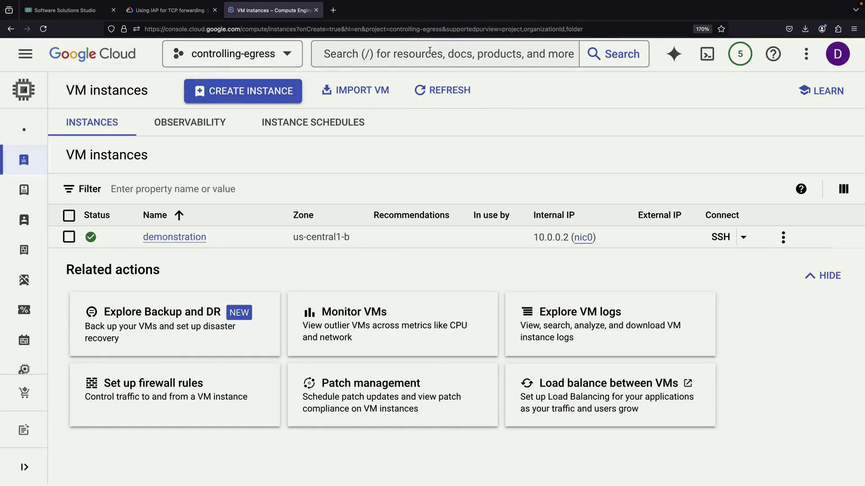
{"action": "key", "text": "slash"}
{"action": "type", "text": "firewall"}
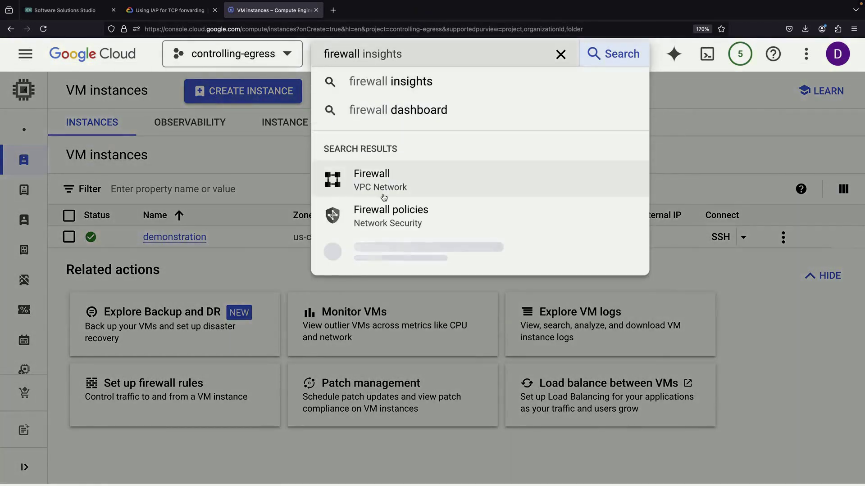
{"action": "left_click", "coordinate": [381, 184]}
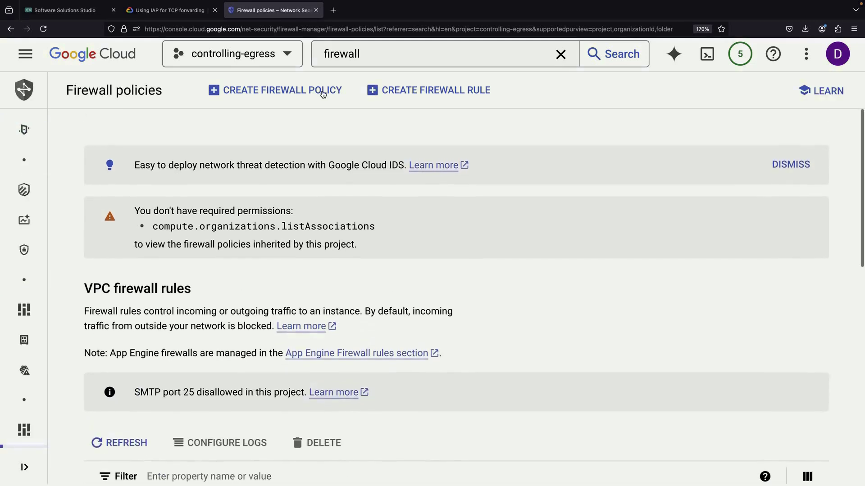
- Start a new firewall rule named allow-iap on the demonstration network
{"action": "left_click", "coordinate": [433, 90]}
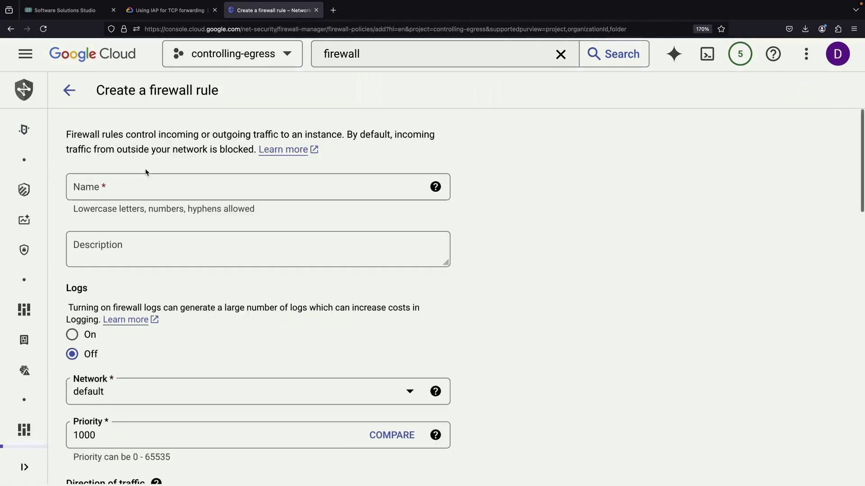
{"action": "left_click", "coordinate": [192, 188]}
{"action": "type", "text": "allow-iap"}
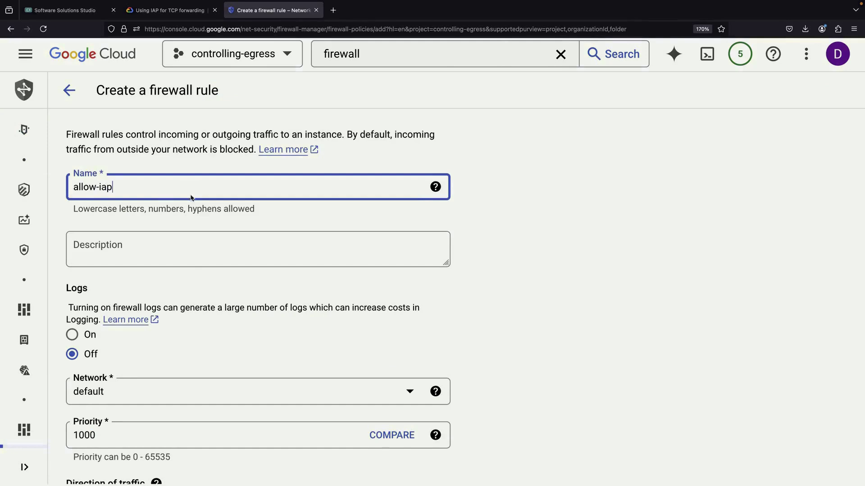
{"action": "scroll", "coordinate": [193, 271], "scroll_direction": "down", "scroll_amount": 2}
{"action": "scroll", "coordinate": [193, 271], "scroll_direction": "down", "scroll_amount": 2}
{"action": "left_click", "coordinate": [187, 259]}
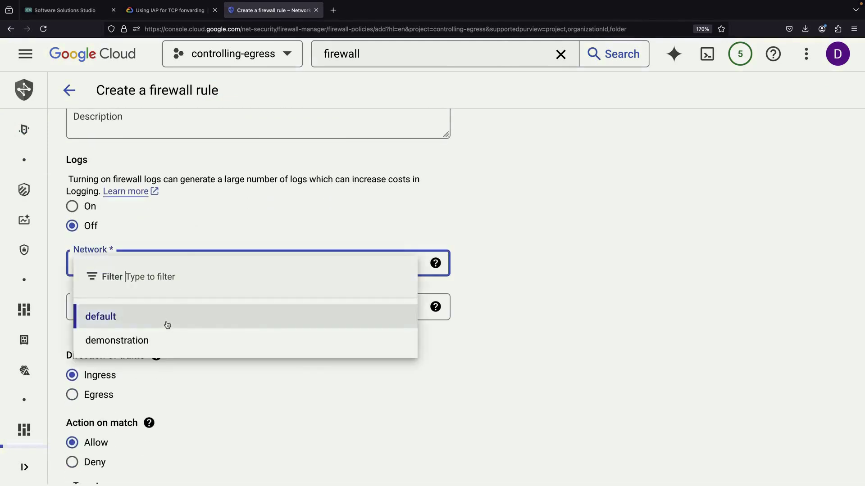
{"action": "left_click", "coordinate": [134, 340]}
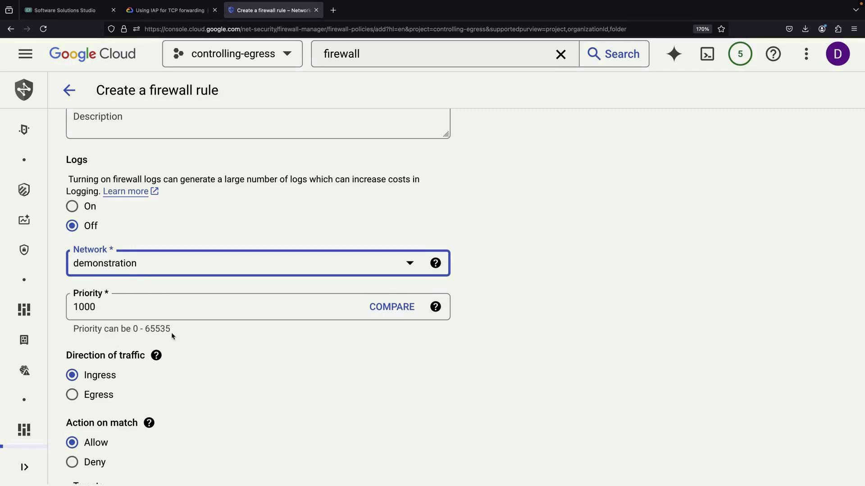
- Apply the rule to all instances in the network and set its source IPv4 range to 35.235.240.0/20
{"action": "scroll", "coordinate": [211, 378], "scroll_direction": "down", "scroll_amount": 6}
{"action": "left_click", "coordinate": [184, 311]}
{"action": "left_click", "coordinate": [178, 324]}
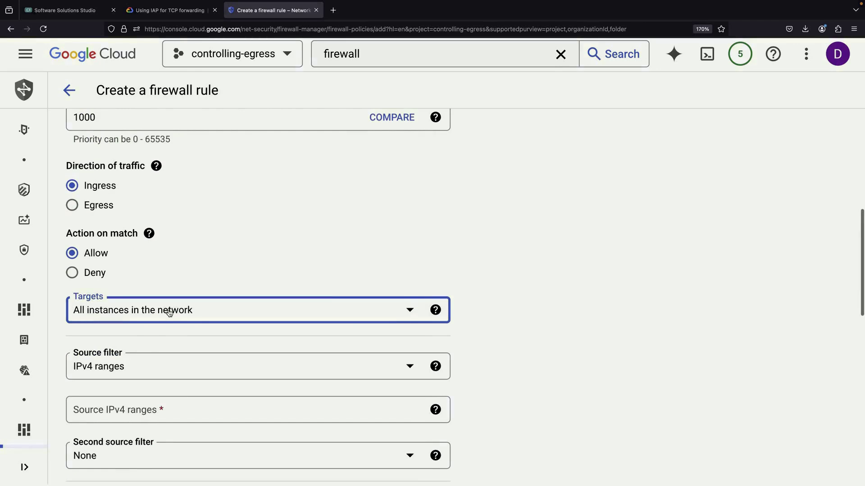
{"action": "scroll", "coordinate": [184, 361], "scroll_direction": "down", "scroll_amount": 2}
{"action": "left_click", "coordinate": [174, 351]}
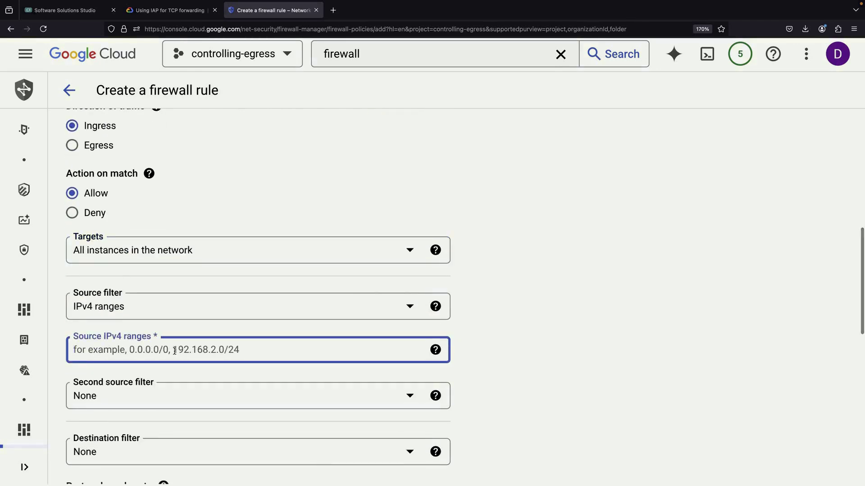
{"action": "key", "text": "ctrl+v"}
{"action": "key", "text": "Return"}
- Allow TCP port 22 in the rule, create it, and check it in the VPC firewall rules list
{"action": "scroll", "coordinate": [196, 324], "scroll_direction": "down", "scroll_amount": 5}
{"action": "scroll", "coordinate": [198, 327], "scroll_direction": "down", "scroll_amount": 3}
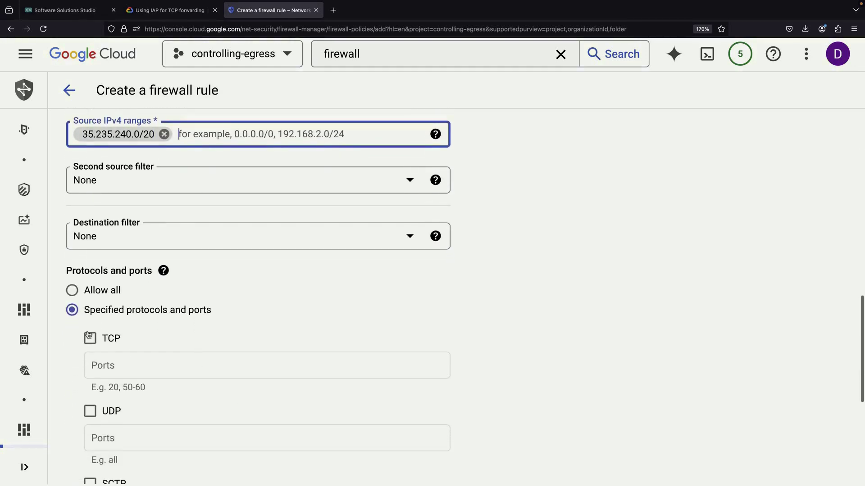
{"action": "left_click", "coordinate": [90, 337]}
{"action": "type", "text": "22"}
{"action": "scroll", "coordinate": [91, 334], "scroll_direction": "down", "scroll_amount": 3}
{"action": "scroll", "coordinate": [258, 296], "scroll_direction": "down", "scroll_amount": 4}
{"action": "scroll", "coordinate": [94, 396], "scroll_direction": "down", "scroll_amount": 3}
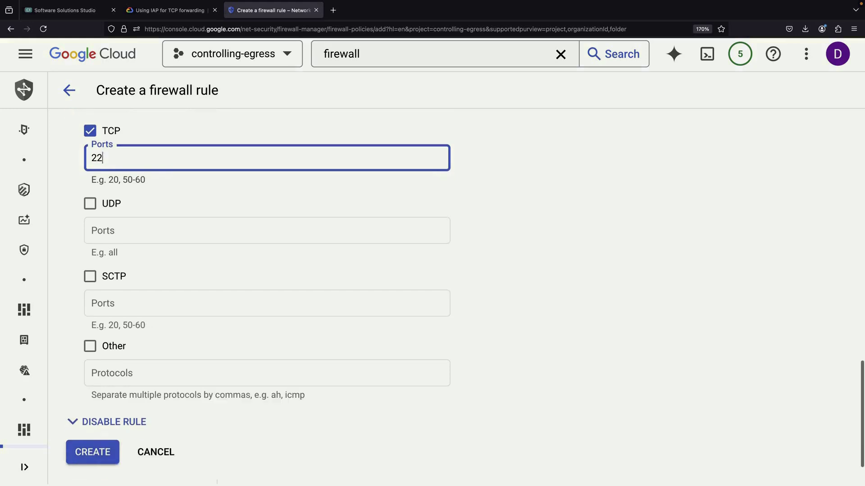
{"action": "left_click", "coordinate": [97, 404]}
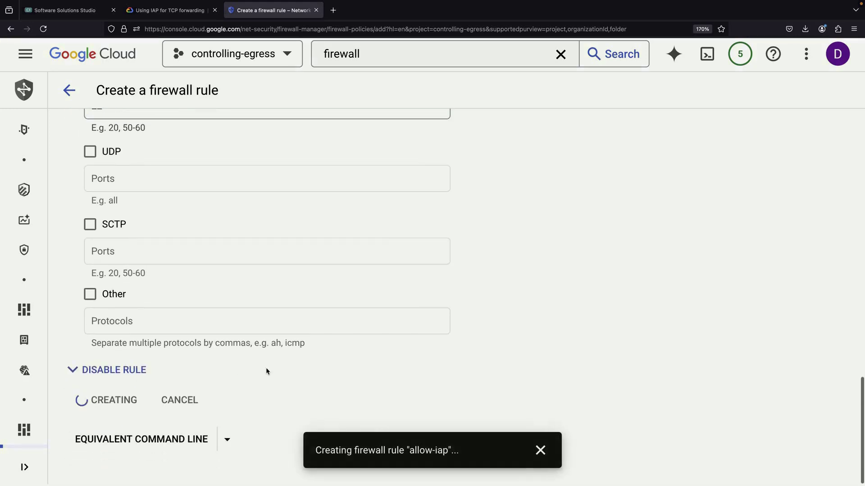
{"action": "left_click", "coordinate": [540, 451]}
{"action": "scroll", "coordinate": [360, 289], "scroll_direction": "down", "scroll_amount": 5}
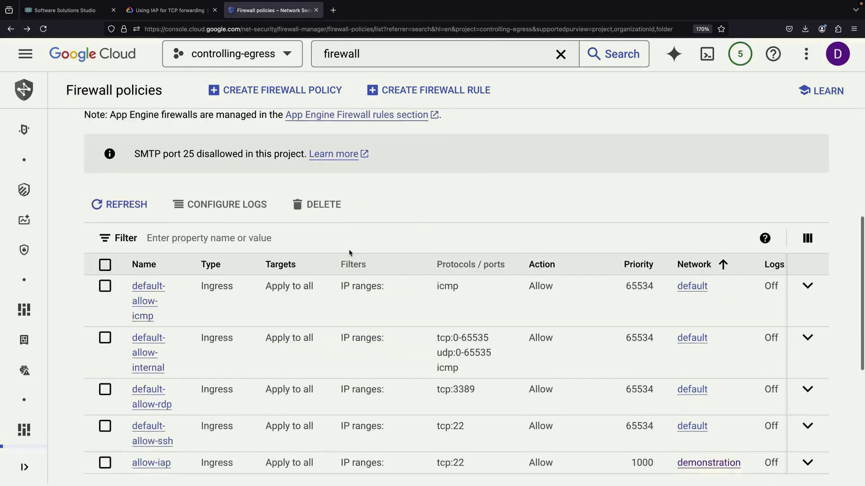
{"action": "scroll", "coordinate": [348, 253], "scroll_direction": "down", "scroll_amount": 1}
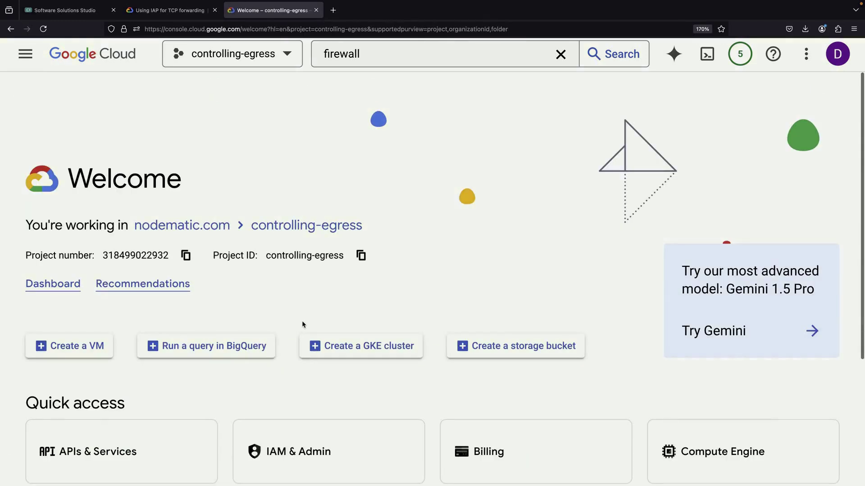
- Open the Compute Engine VM instances list and start an enlarged SSH-in-browser session to the demonstration VM
{"action": "left_click", "coordinate": [695, 469]}
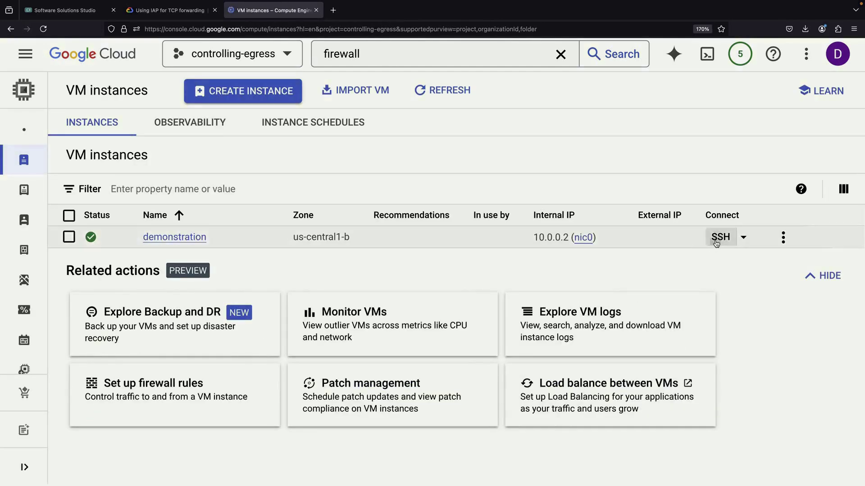
{"action": "left_click", "coordinate": [720, 237]}
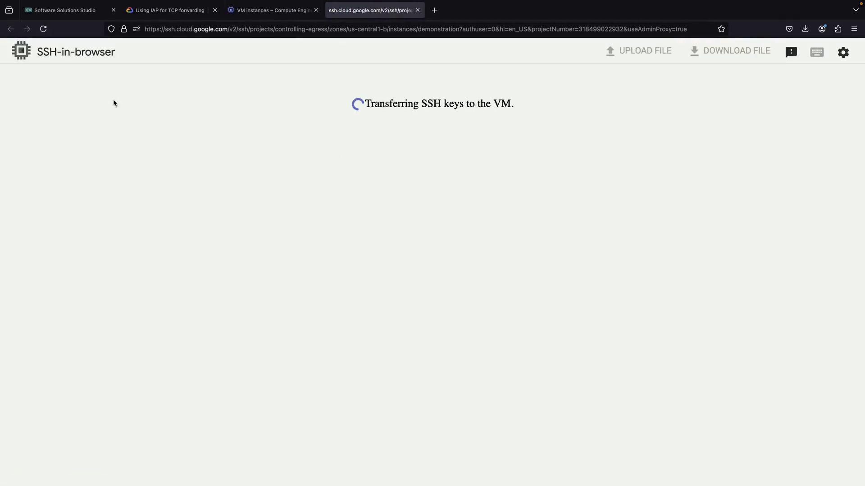
{"action": "key", "text": "ctrl+plus"}
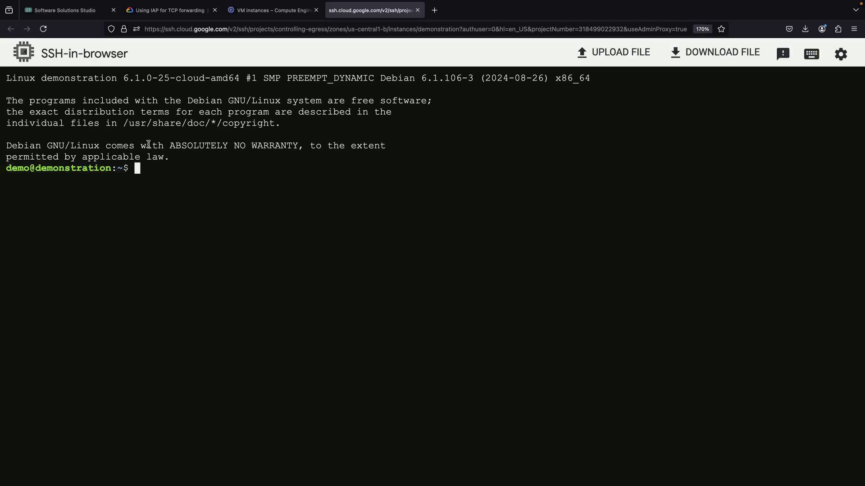
- Test the VM's outbound internet access by running wget google.com, and interrupt the pending request
{"action": "type", "text": "wget google.com"}
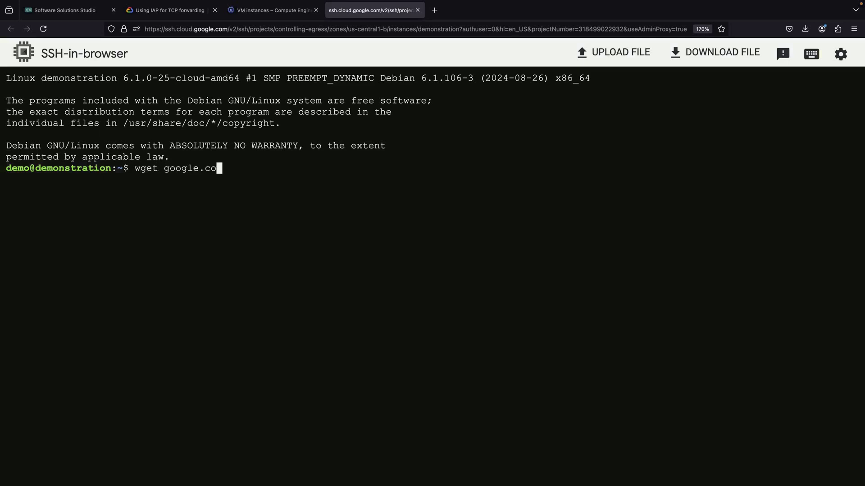
{"action": "key", "text": "Return"}
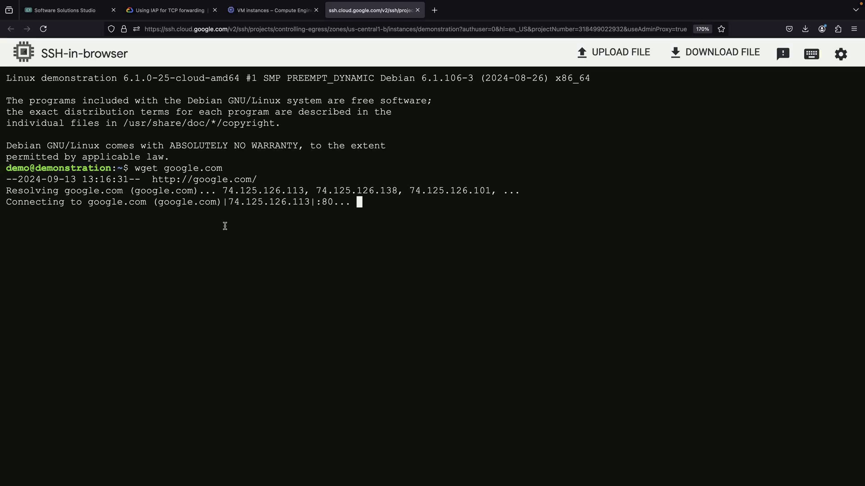
{"action": "key", "text": "ctrl+c"}
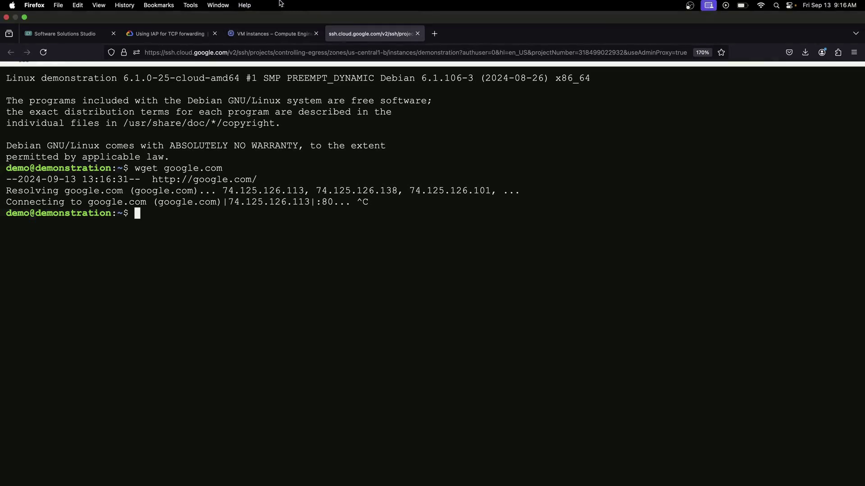
- Return to the console, search for "cloud nat", open Cloud NAT and start creating a gateway
{"action": "left_click", "coordinate": [277, 35]}
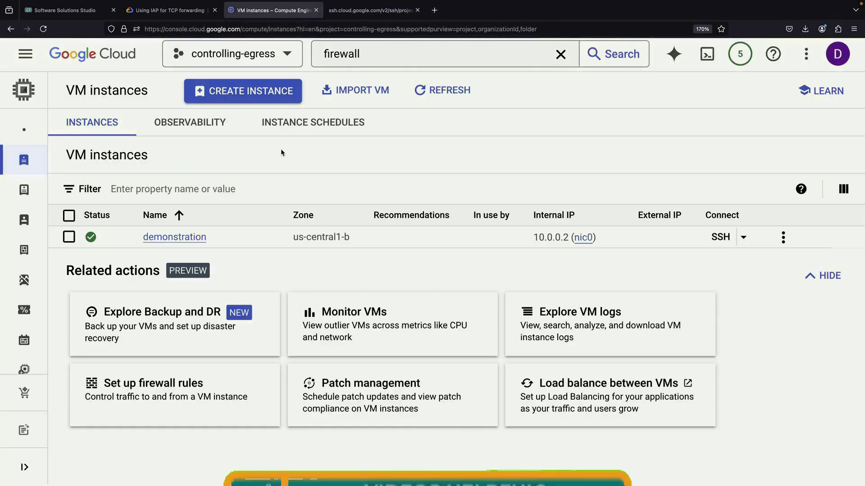
{"action": "left_click", "coordinate": [339, 55]}
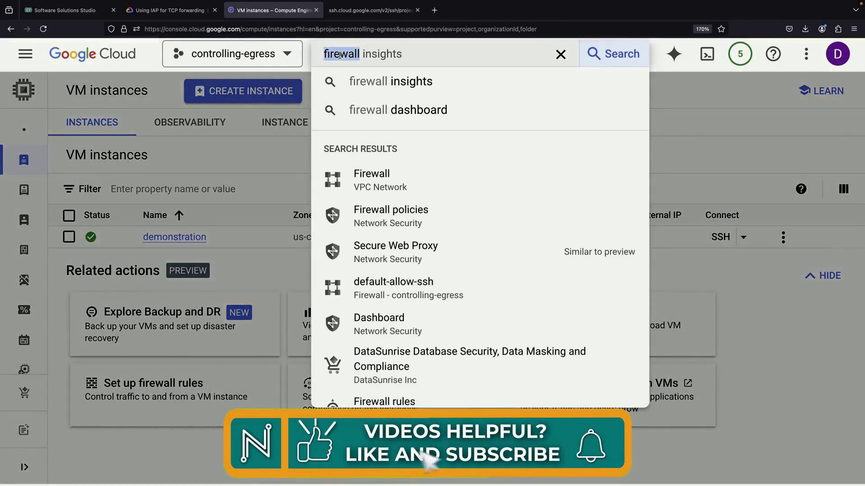
{"action": "type", "text": "cloud nat"}
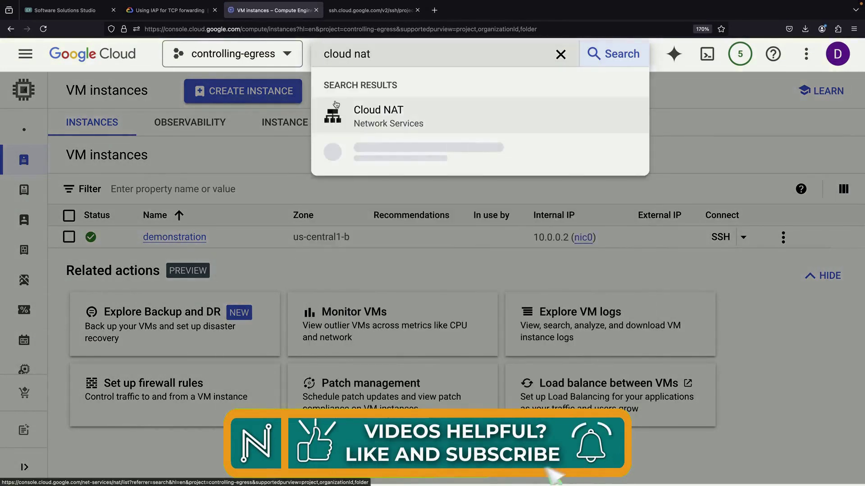
{"action": "left_click", "coordinate": [368, 109]}
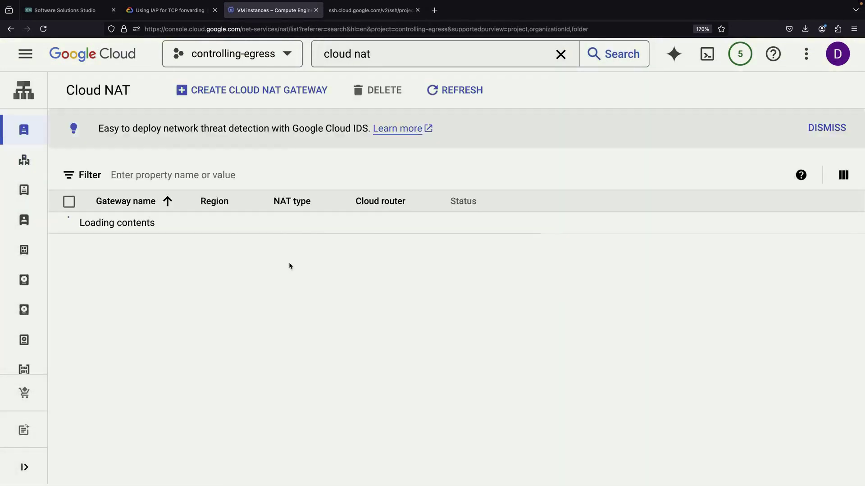
{"action": "left_click", "coordinate": [304, 333]}
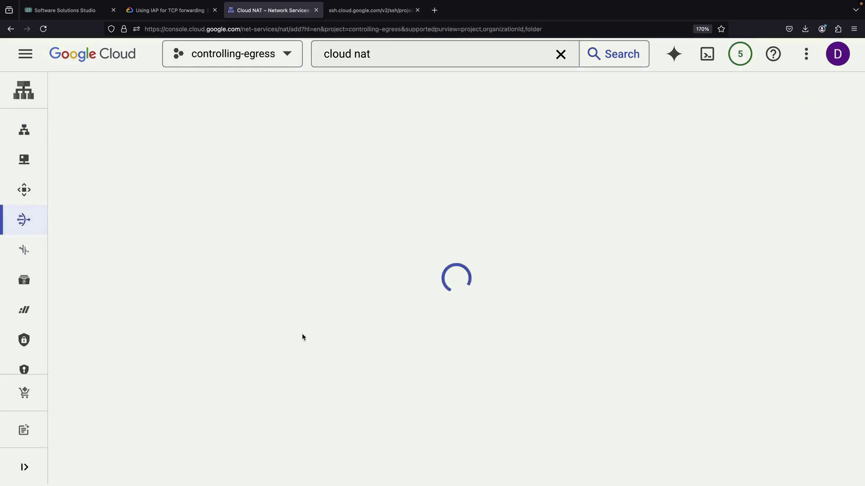
- Set the NAT gateway's network to demonstration and its region to us-central1 (Iowa), leaving the Cloud Router unselected
{"action": "scroll", "coordinate": [302, 337], "scroll_direction": "down", "scroll_amount": 2}
{"action": "scroll", "coordinate": [302, 337], "scroll_direction": "down", "scroll_amount": 2}
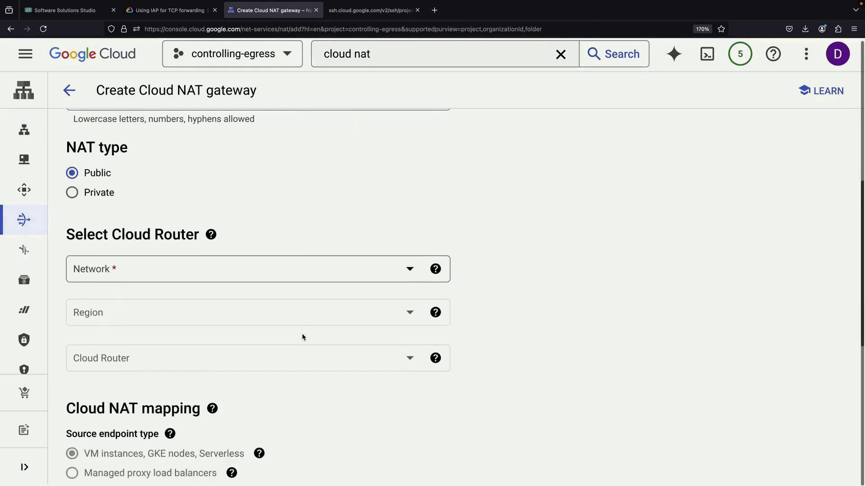
{"action": "left_click", "coordinate": [299, 261]}
{"action": "left_click", "coordinate": [183, 345]}
{"action": "left_click", "coordinate": [160, 319]}
{"action": "left_click", "coordinate": [162, 349]}
{"action": "left_click", "coordinate": [155, 368]}
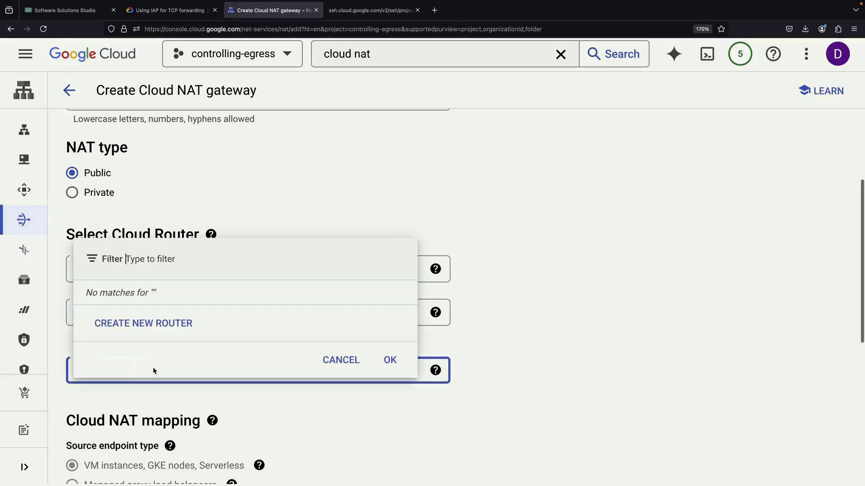
{"action": "left_click", "coordinate": [324, 367]}
- Name the Cloud NAT gateway demonstration
{"action": "scroll", "coordinate": [174, 232], "scroll_direction": "up", "scroll_amount": 4}
{"action": "left_click", "coordinate": [166, 242]}
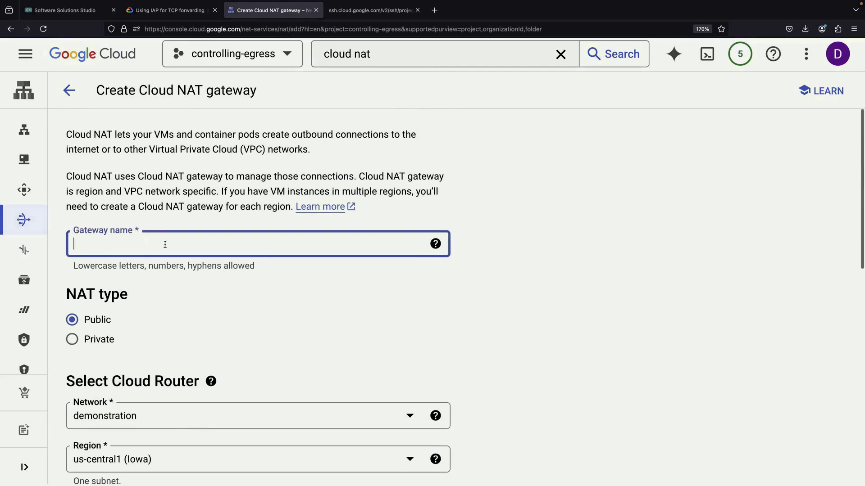
{"action": "type", "text": "demonstration"}
{"action": "left_click", "coordinate": [209, 318]}
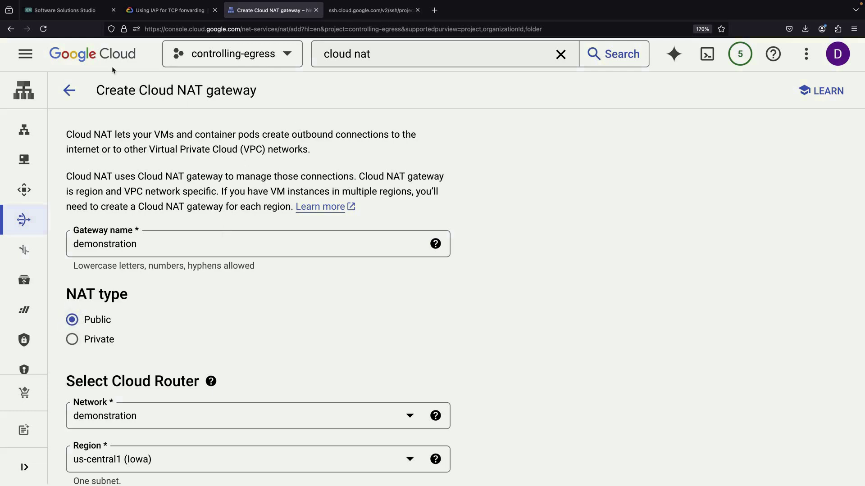
- Switch to the Software Solutions Studio diagram and close the Identity-Aware Proxy properties
{"action": "left_click", "coordinate": [67, 10]}
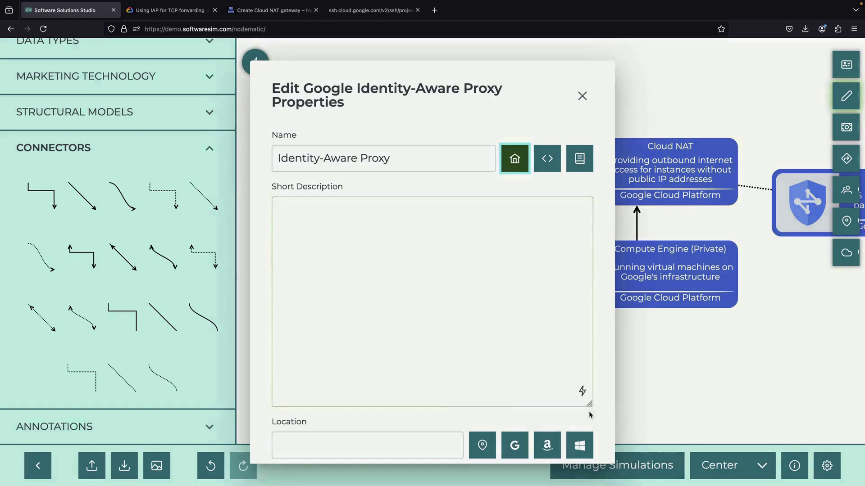
{"action": "scroll", "coordinate": [590, 415], "scroll_direction": "down", "scroll_amount": 5}
{"action": "left_click", "coordinate": [564, 423]}
{"action": "left_click", "coordinate": [562, 337]}
{"action": "left_click_drag", "start_coordinate": [562, 337], "coordinate": [448, 385]}
{"action": "left_click", "coordinate": [520, 329]}
{"action": "left_click", "coordinate": [487, 211]}
{"action": "left_click_drag", "start_coordinate": [351, 124], "coordinate": [351, 129]}
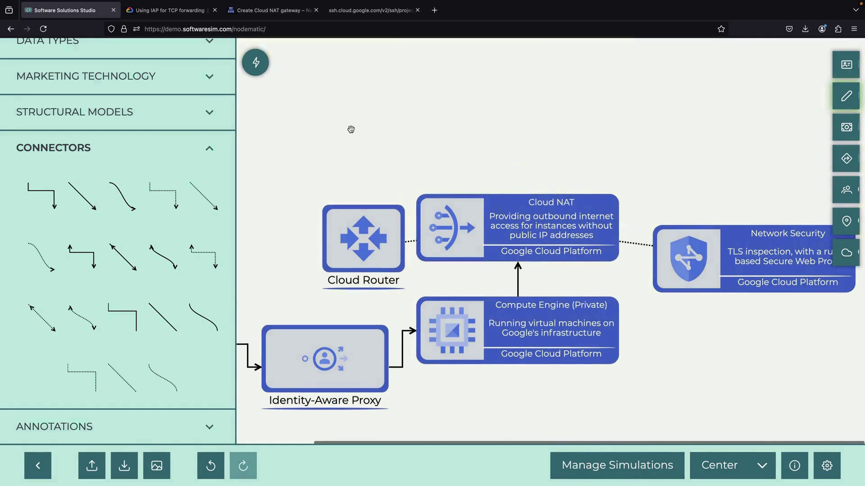
- Add the generic Internet model to the diagram above Cloud NAT
{"action": "scroll", "coordinate": [113, 252], "scroll_direction": "up", "scroll_amount": 10}
{"action": "left_click", "coordinate": [64, 255]}
{"action": "scroll", "coordinate": [100, 296], "scroll_direction": "down", "scroll_amount": 1}
{"action": "scroll", "coordinate": [100, 296], "scroll_direction": "down", "scroll_amount": 1}
{"action": "left_click_drag", "start_coordinate": [77, 374], "coordinate": [521, 116]}
- Add a solid arrow connector from Cloud NAT up to the Internet model
{"action": "right_click", "coordinate": [501, 127]}
{"action": "left_click", "coordinate": [513, 203]}
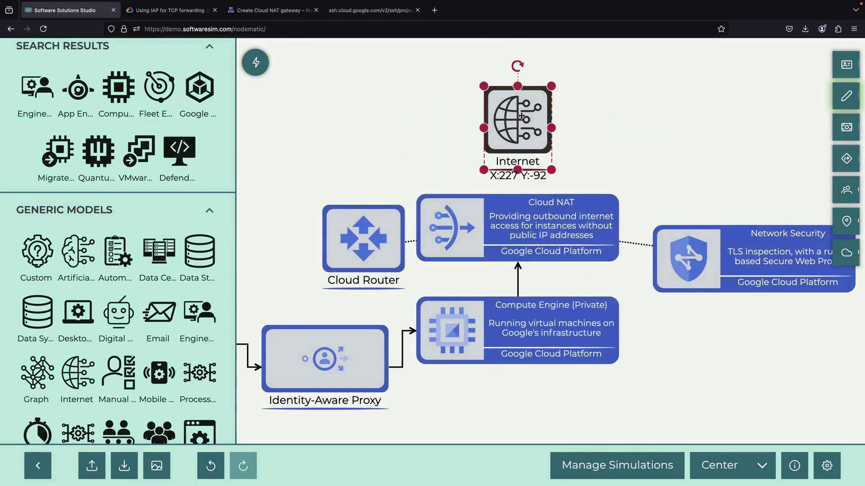
{"action": "left_click_drag", "start_coordinate": [524, 303], "coordinate": [521, 209]}
{"action": "left_click", "coordinate": [522, 236]}
{"action": "left_click", "coordinate": [432, 144]}
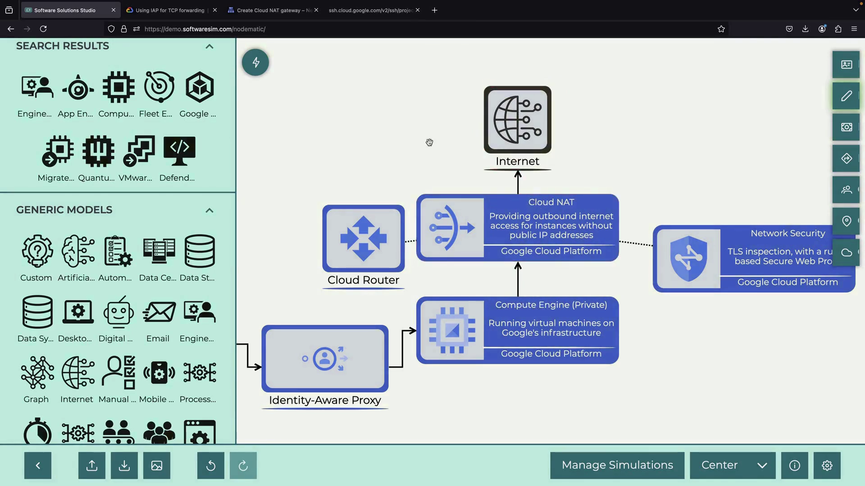
- Back in the Cloud NAT gateway form, create a new Cloud Router named demonstration for the gateway
{"action": "left_click", "coordinate": [270, 10]}
{"action": "scroll", "coordinate": [254, 315], "scroll_direction": "down", "scroll_amount": 5}
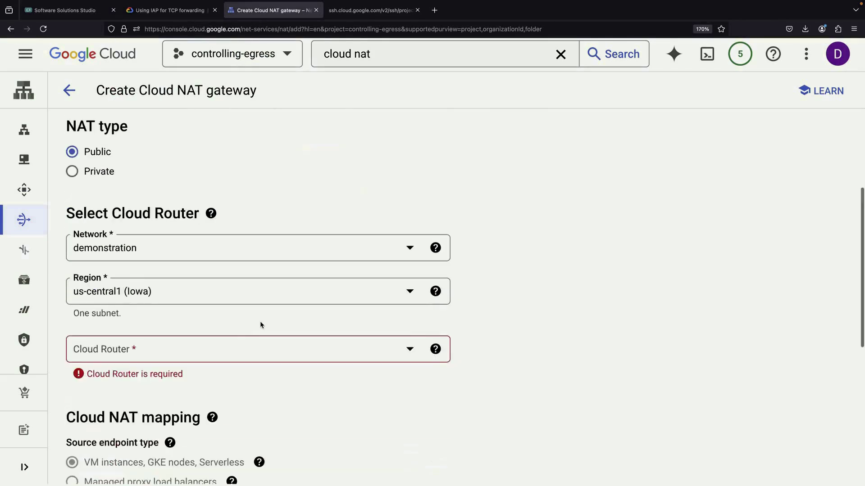
{"action": "left_click", "coordinate": [260, 321]}
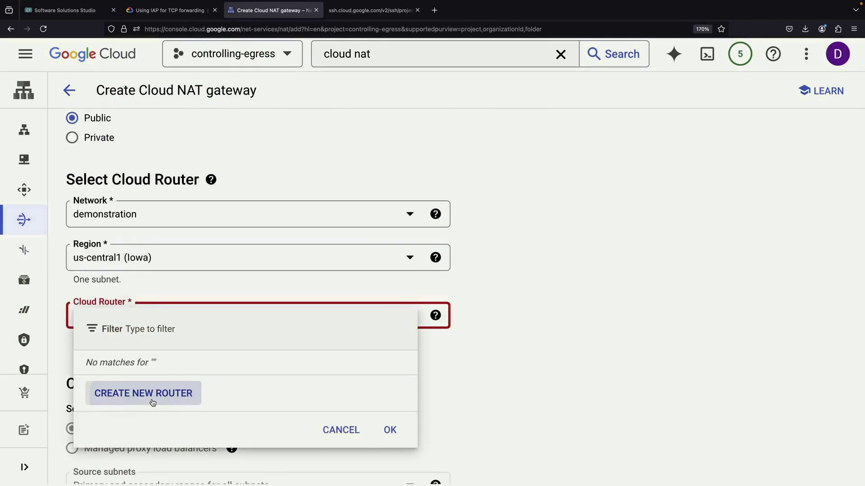
{"action": "left_click", "coordinate": [151, 398]}
{"action": "left_click", "coordinate": [506, 147]}
{"action": "type", "text": "demonstration"}
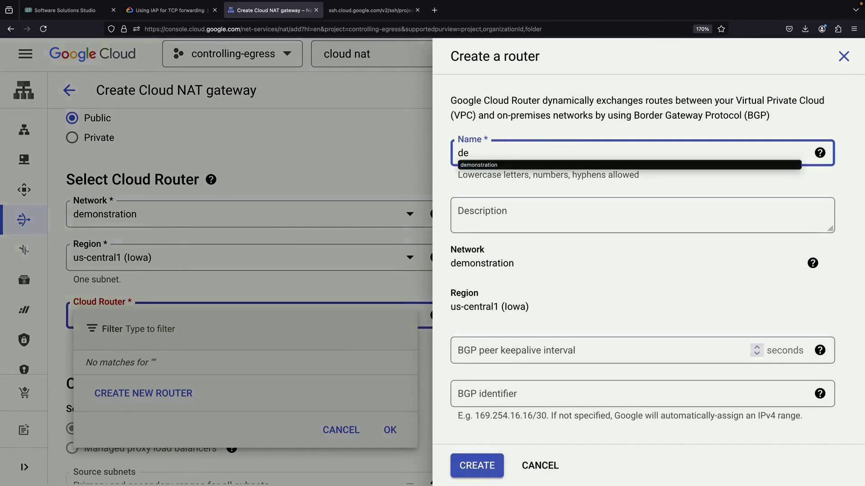
{"action": "left_click", "coordinate": [537, 271]}
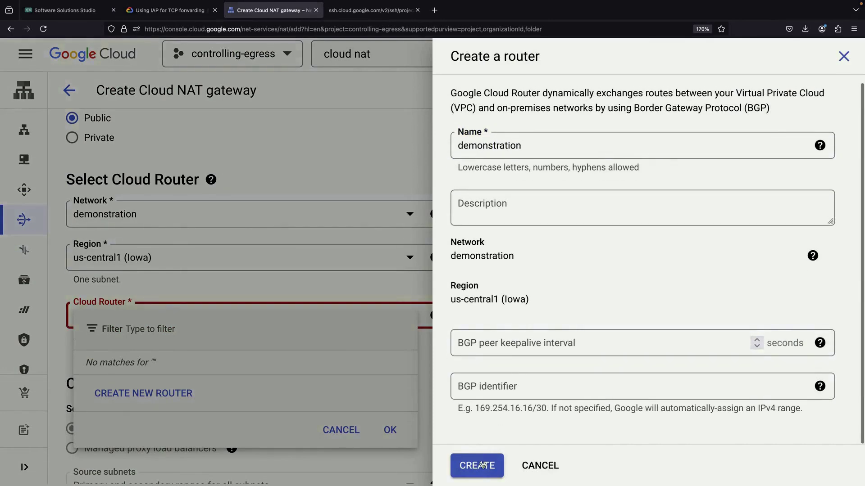
{"action": "left_click", "coordinate": [477, 466]}
{"action": "scroll", "coordinate": [333, 408], "scroll_direction": "down", "scroll_amount": 3}
{"action": "scroll", "coordinate": [241, 350], "scroll_direction": "down", "scroll_amount": 3}
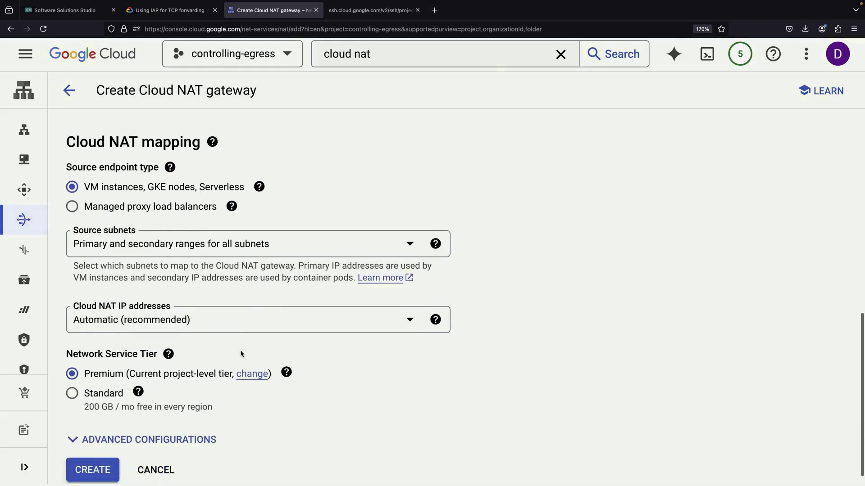
- Create the Cloud NAT gateway with the default mapping and advanced settings, and review its source subnet mapping
{"action": "scroll", "coordinate": [239, 350], "scroll_direction": "down", "scroll_amount": 1}
{"action": "left_click", "coordinate": [107, 425]}
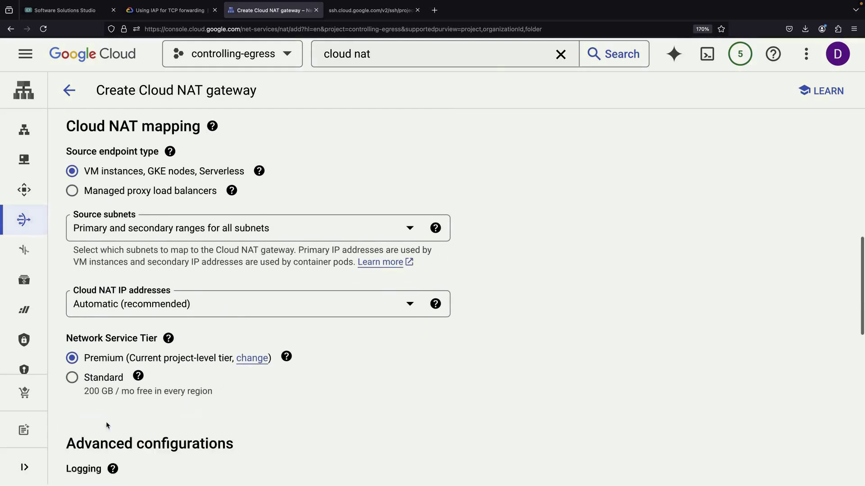
{"action": "scroll", "coordinate": [107, 429], "scroll_direction": "down", "scroll_amount": 5}
{"action": "scroll", "coordinate": [108, 429], "scroll_direction": "down", "scroll_amount": 12}
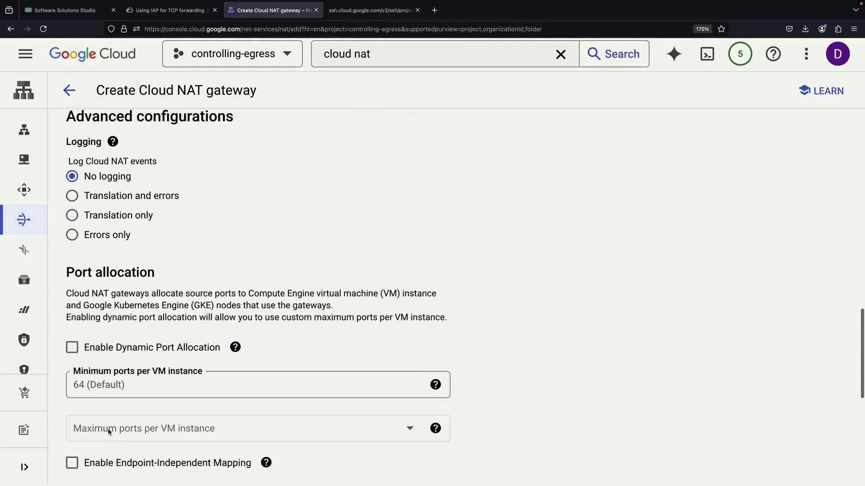
{"action": "left_click", "coordinate": [93, 452]}
{"action": "scroll", "coordinate": [219, 387], "scroll_direction": "down", "scroll_amount": 4}
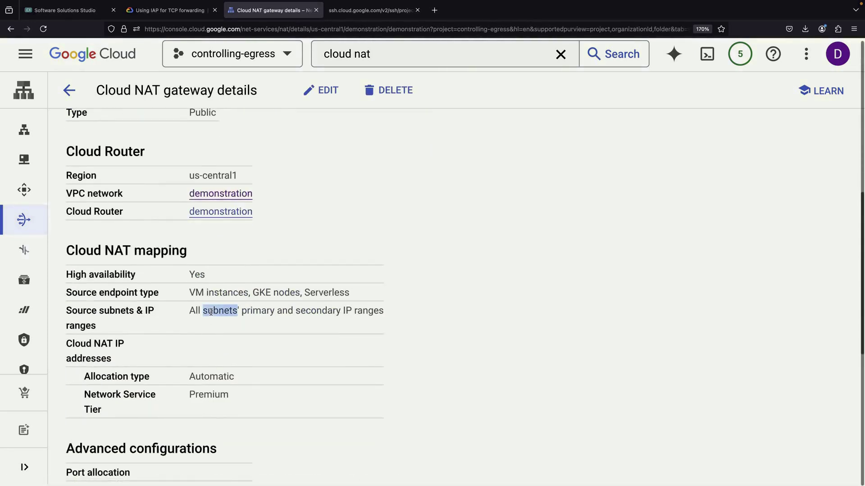
{"action": "triple_click", "coordinate": [210, 310]}
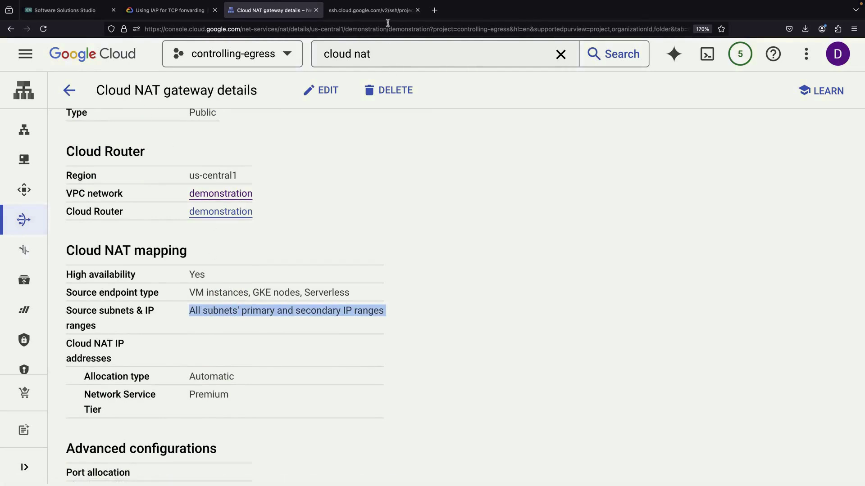
- In the VM's SSH session, rerun wget google.com, print the downloaded index.html and clear the terminal
{"action": "left_click", "coordinate": [377, 14]}
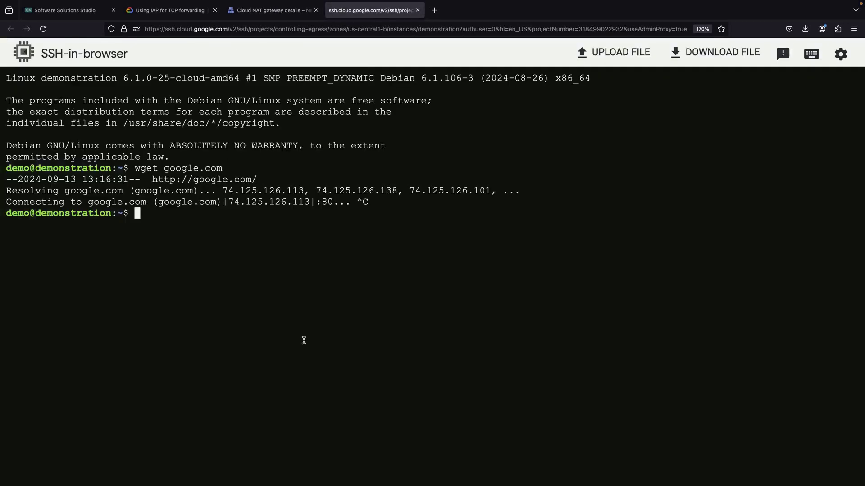
{"action": "key", "text": "Up"}
{"action": "key", "text": "Return"}
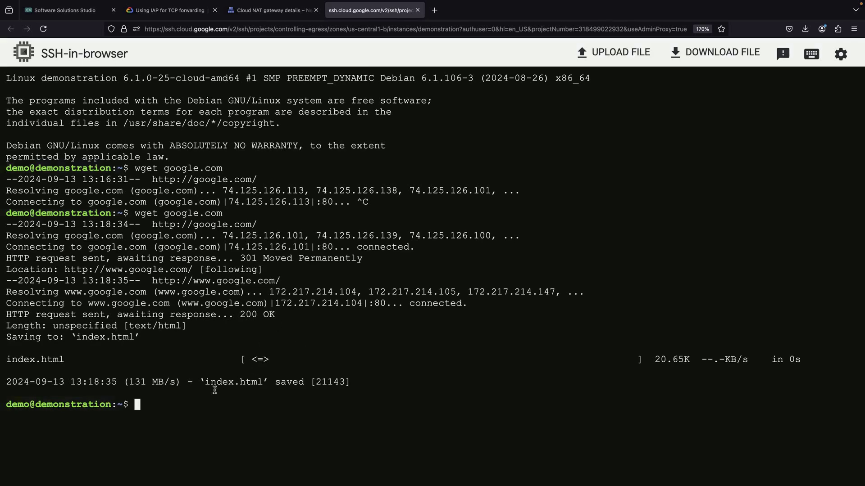
{"action": "type", "text": "cat index.html"}
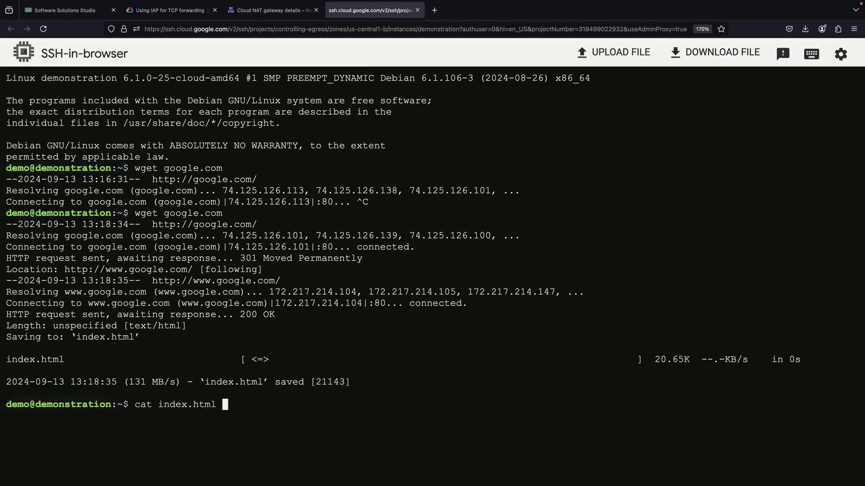
{"action": "key", "text": "Return"}
{"action": "type", "text": "clear"}
{"action": "key", "text": "Return"}
- List the home directory, remove index.html and clear the terminal
{"action": "type", "text": "ls"}
{"action": "key", "text": "Return"}
{"action": "type", "text": "rm in"}
{"action": "key", "text": "Tab"}
{"action": "key", "text": "Return"}
{"action": "type", "text": "clear"}
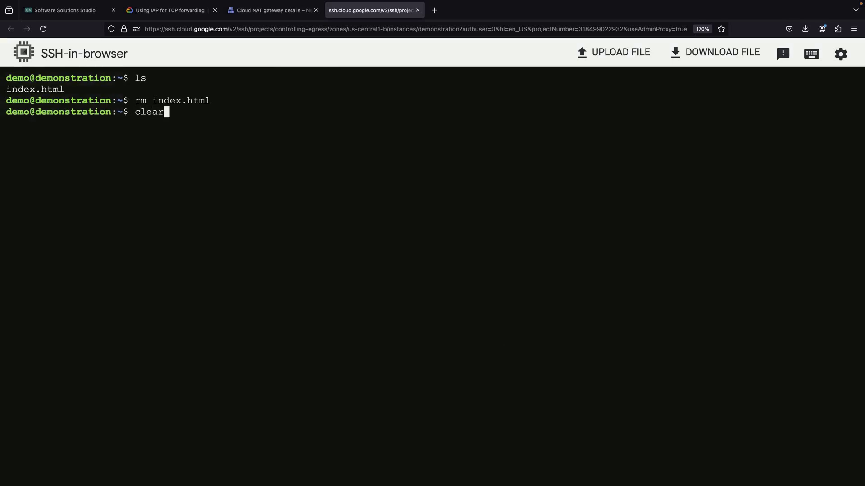
{"action": "key", "text": "Return"}
- Test egress with wget softwaresim.com, and remove the downloaded index.html
{"action": "type", "text": "wget softwaresim.com"}
{"action": "key", "text": "Return"}
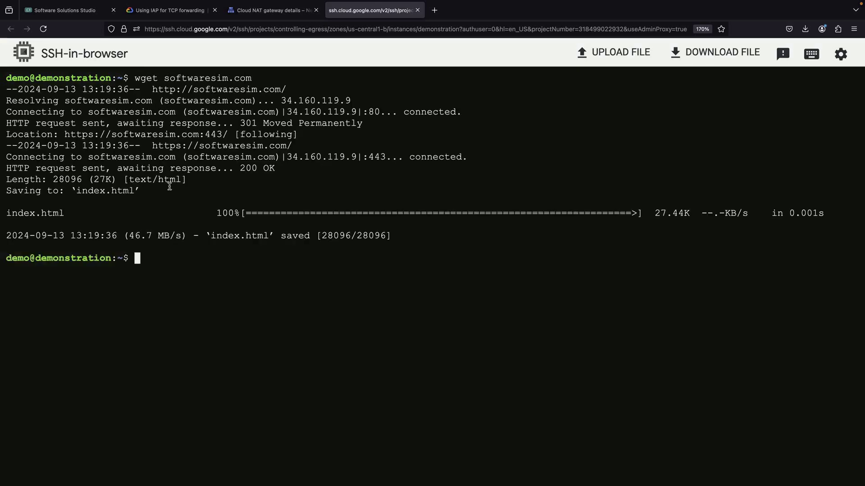
{"action": "key", "text": "Up"}
{"action": "key", "text": "Up"}
{"action": "key", "text": "Up"}
{"action": "key", "text": "Up"}
{"action": "key", "text": "Up"}
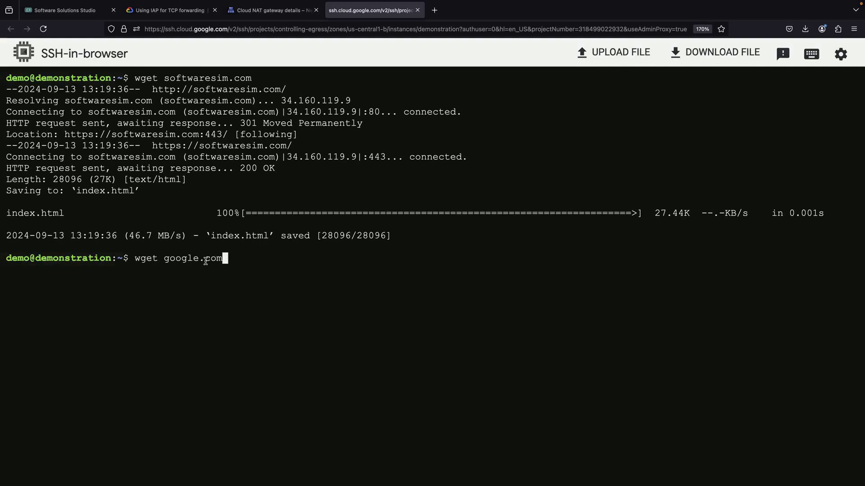
{"action": "key", "text": "ctrl+c"}
{"action": "type", "text": "rm index.html"}
{"action": "key", "text": "Return"}
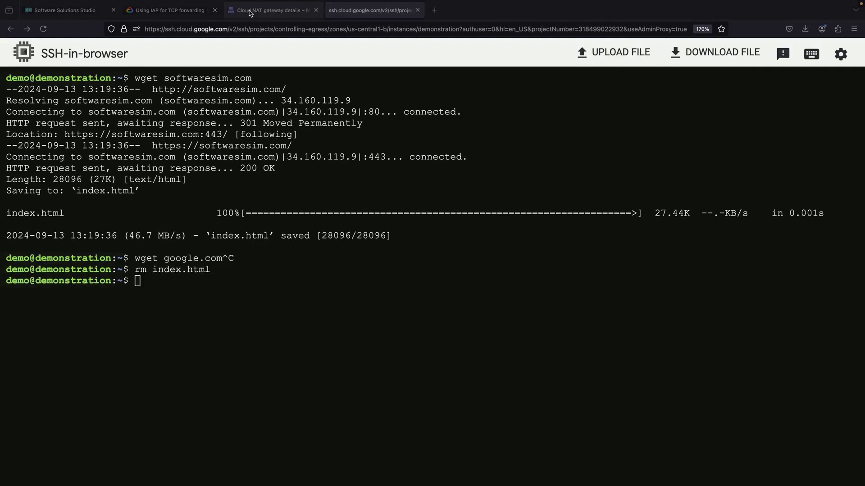
- In the Google Cloud console, find Network Security, open Secure Web Proxy and enable the Network Security API
{"action": "left_click", "coordinate": [250, 12]}
{"action": "left_click", "coordinate": [328, 55]}
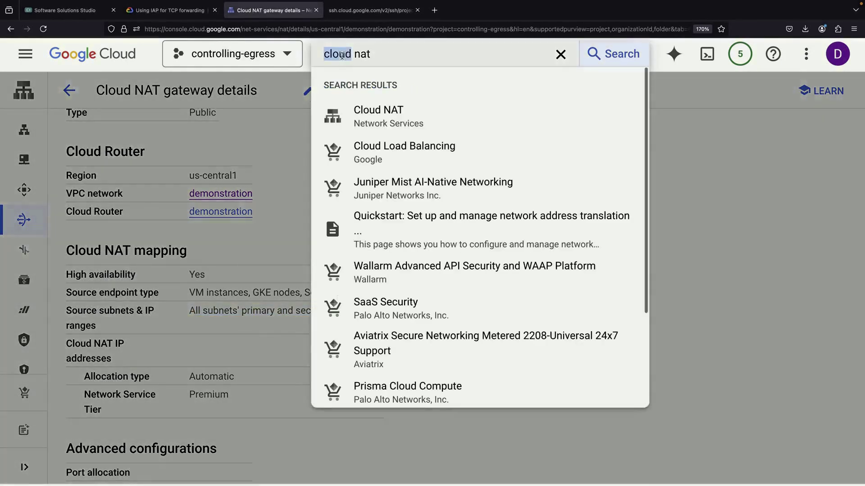
{"action": "type", "text": "network security"}
{"action": "left_click", "coordinate": [371, 108]}
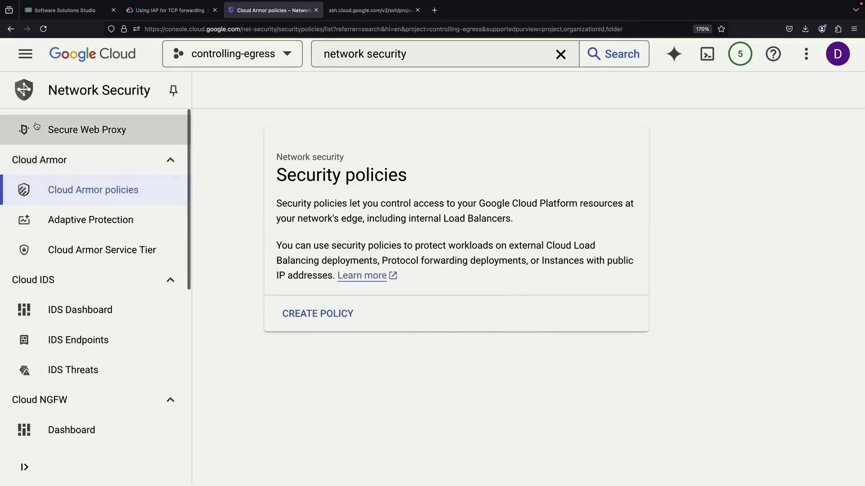
{"action": "left_click", "coordinate": [45, 131]}
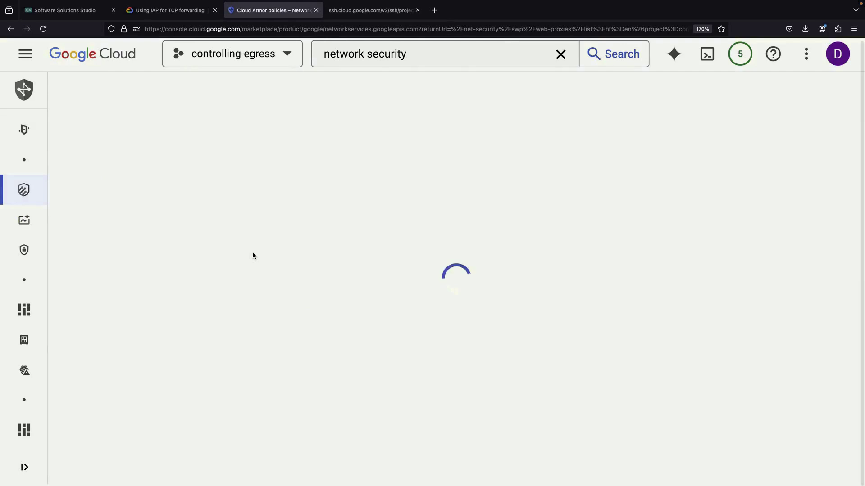
{"action": "left_click", "coordinate": [170, 213]}
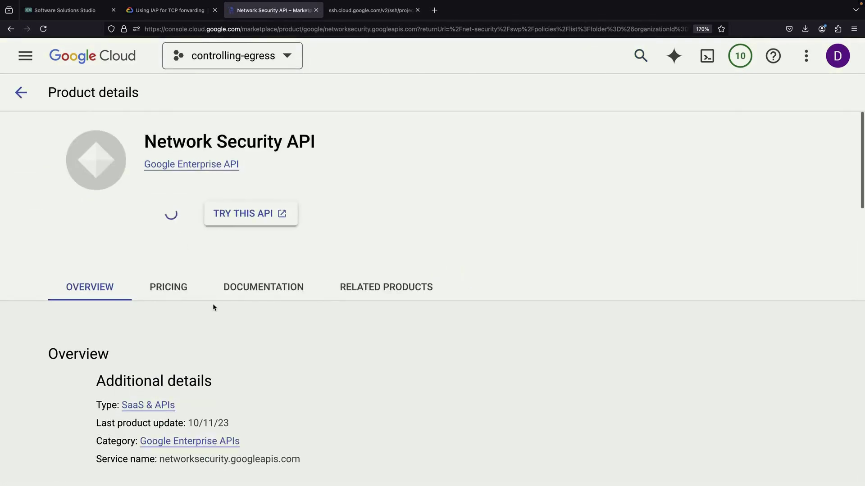
- Start a new Secure Web Proxy policy named demonstration in region us-central1 (Iowa)
{"action": "left_click", "coordinate": [182, 251]}
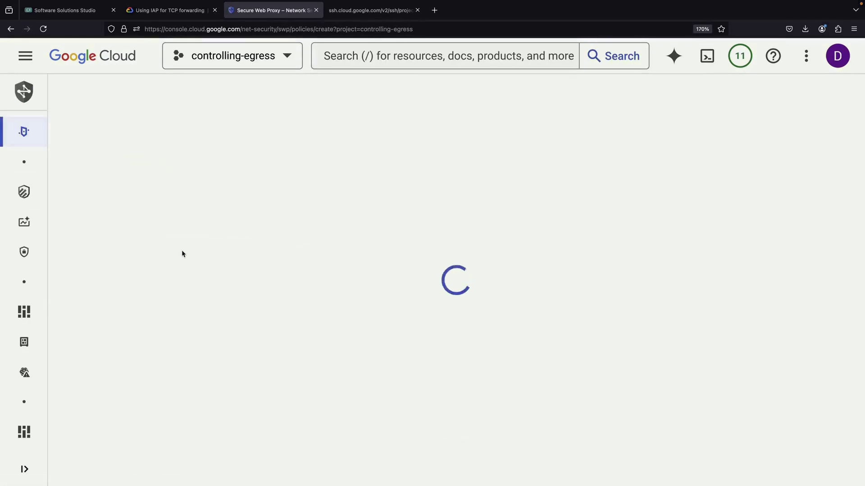
{"action": "left_click", "coordinate": [155, 191]}
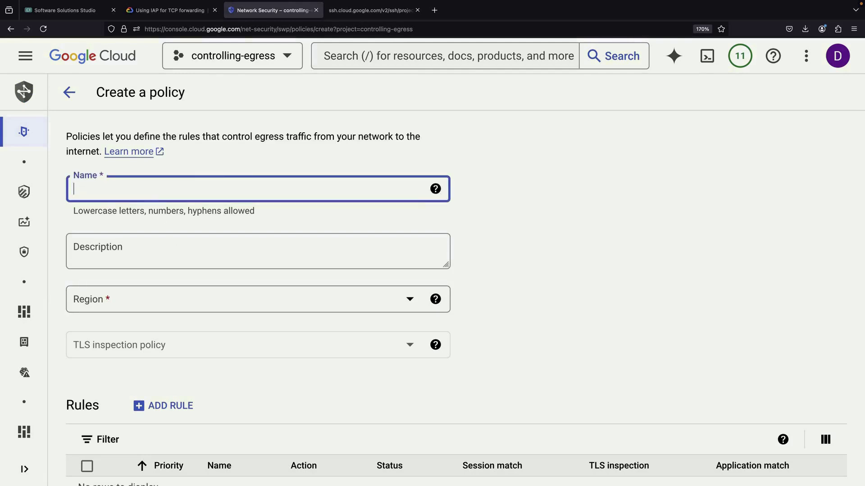
{"action": "type", "text": "demonstration"}
{"action": "left_click", "coordinate": [156, 298]}
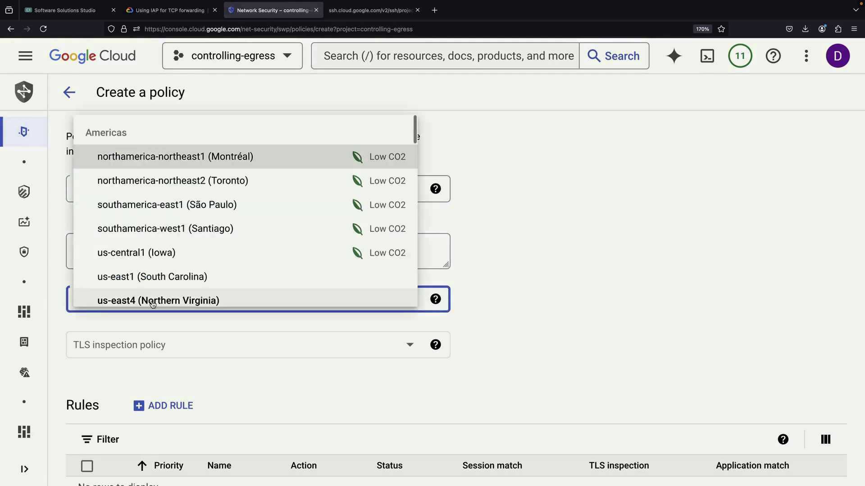
{"action": "left_click", "coordinate": [152, 253]}
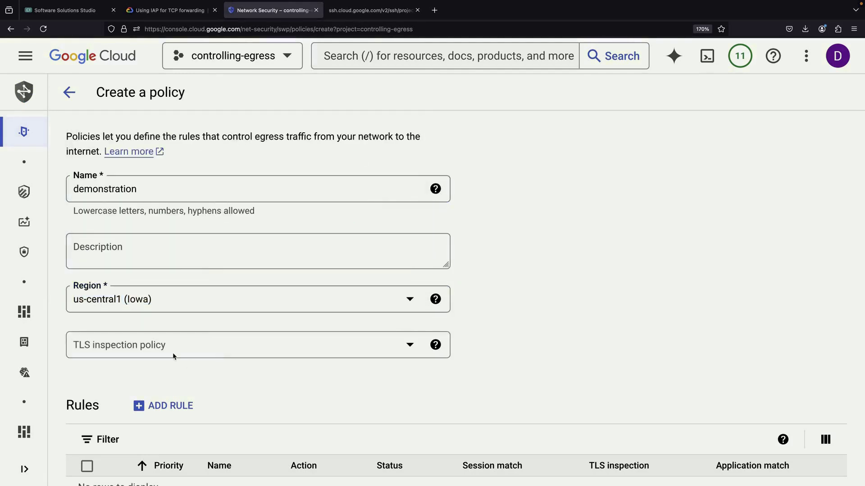
- Check the TLS inspection policy option and read its help text
{"action": "left_click", "coordinate": [145, 344]}
{"action": "left_click", "coordinate": [454, 373]}
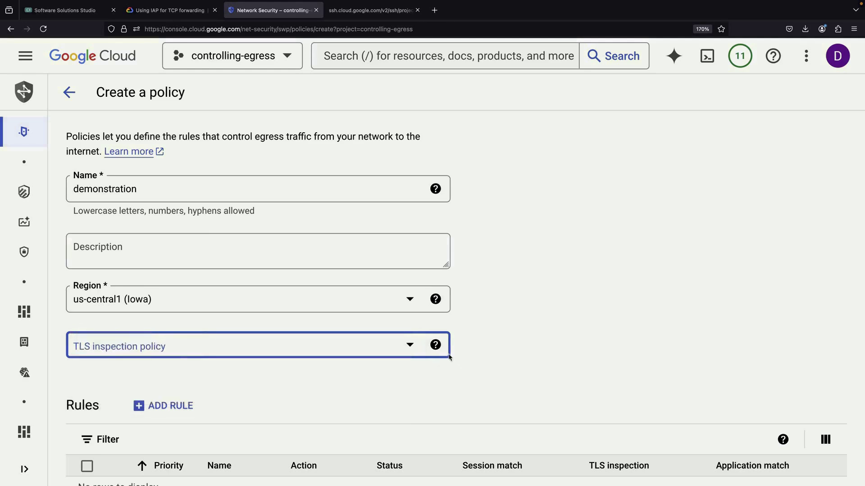
{"action": "left_click", "coordinate": [436, 345]}
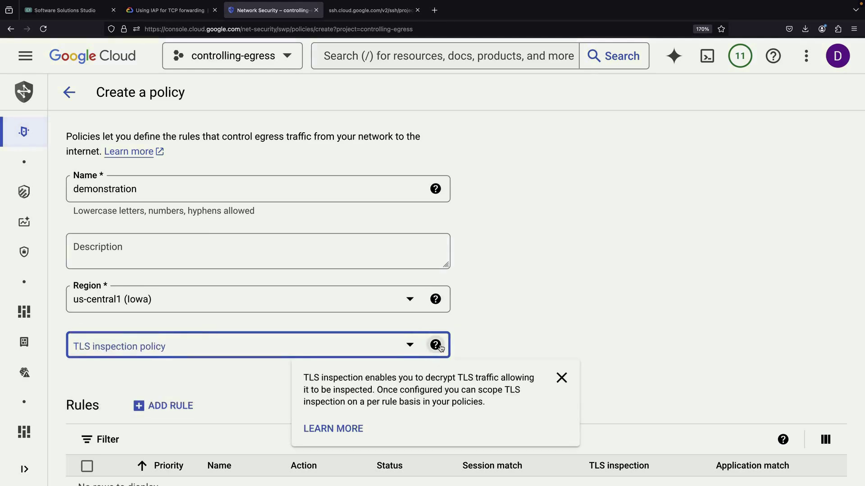
{"action": "left_click", "coordinate": [487, 312]}
- Add a policy rule named allow-softwaresim with priority 42, action Allow and status Enabled
{"action": "scroll", "coordinate": [482, 318], "scroll_direction": "down", "scroll_amount": 2}
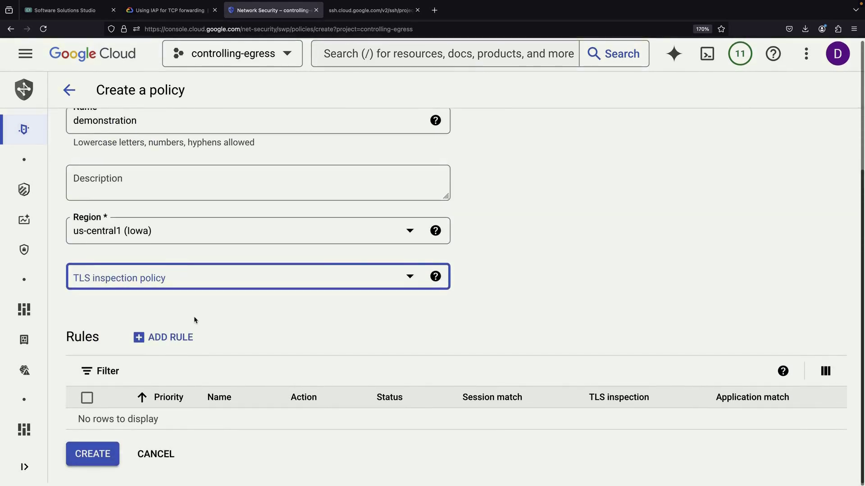
{"action": "left_click", "coordinate": [171, 338]}
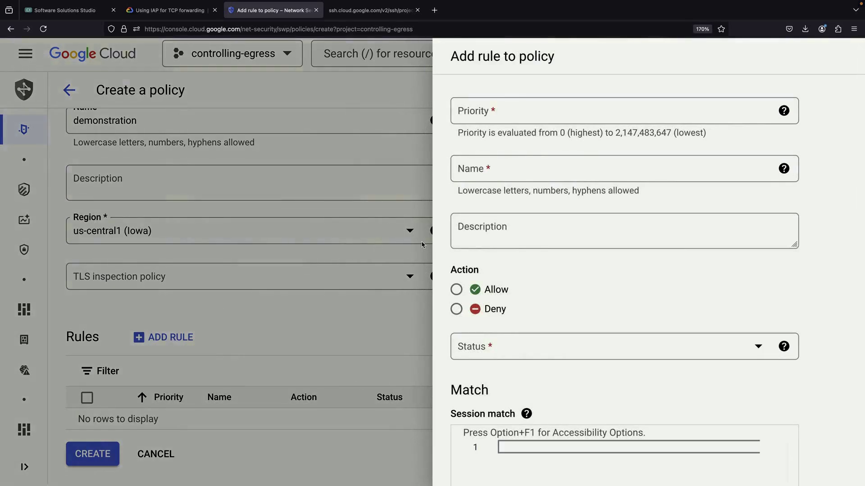
{"action": "left_click", "coordinate": [622, 105]}
{"action": "type", "text": "42"}
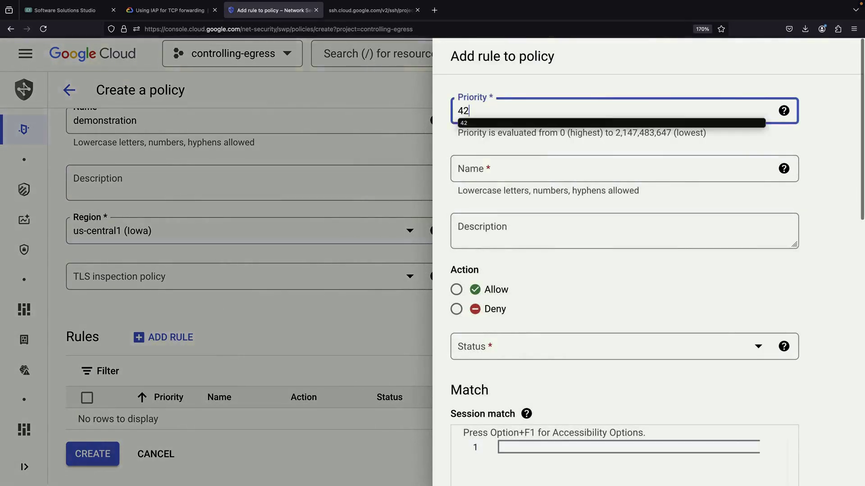
{"action": "left_click", "coordinate": [615, 200]}
{"action": "left_click", "coordinate": [456, 289]}
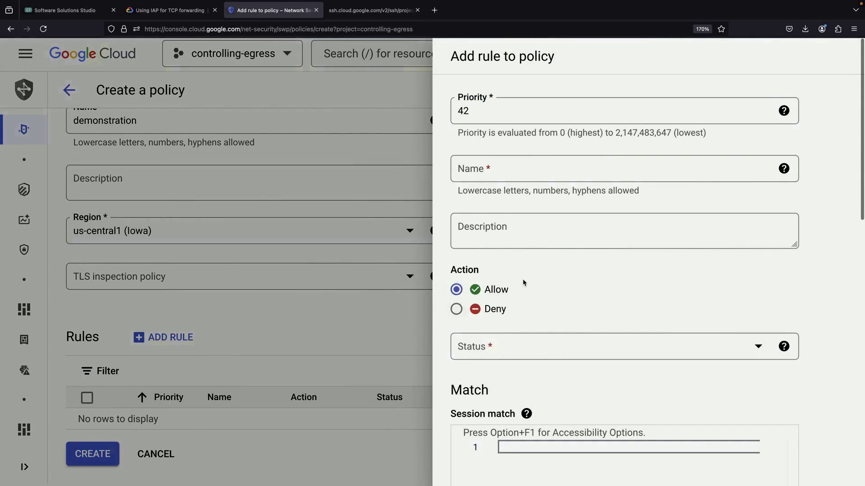
{"action": "left_click", "coordinate": [520, 350]}
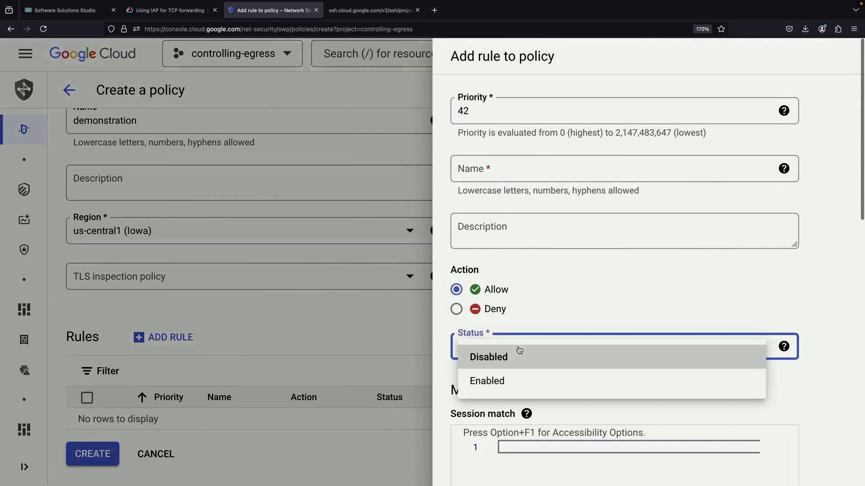
{"action": "left_click", "coordinate": [521, 381]}
{"action": "left_click", "coordinate": [507, 166]}
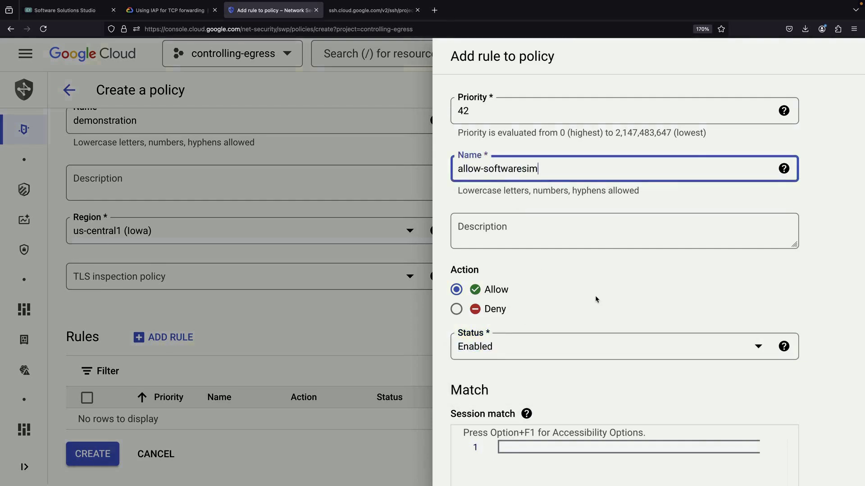
- Review the session match syntax help and copy the example expression that matches traffic to a single domain
{"action": "scroll", "coordinate": [596, 299], "scroll_direction": "down", "scroll_amount": 3}
{"action": "left_click", "coordinate": [590, 312]}
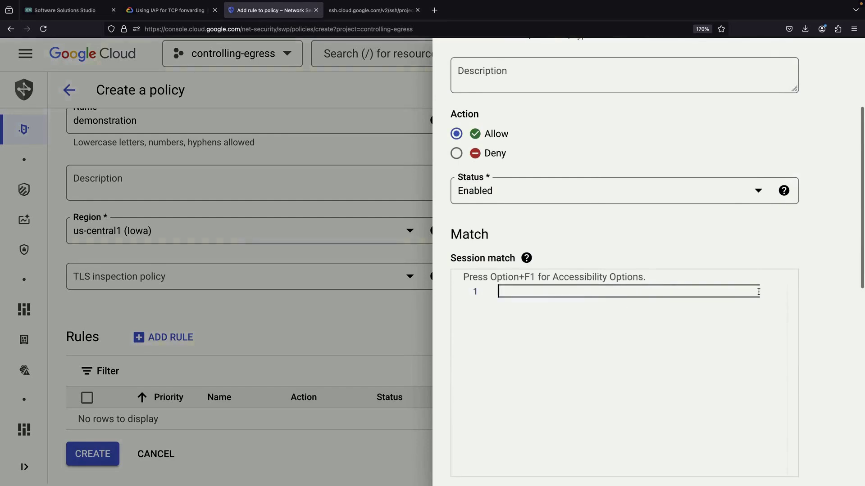
{"action": "scroll", "coordinate": [676, 404], "scroll_direction": "down", "scroll_amount": 2}
{"action": "left_click", "coordinate": [505, 448]}
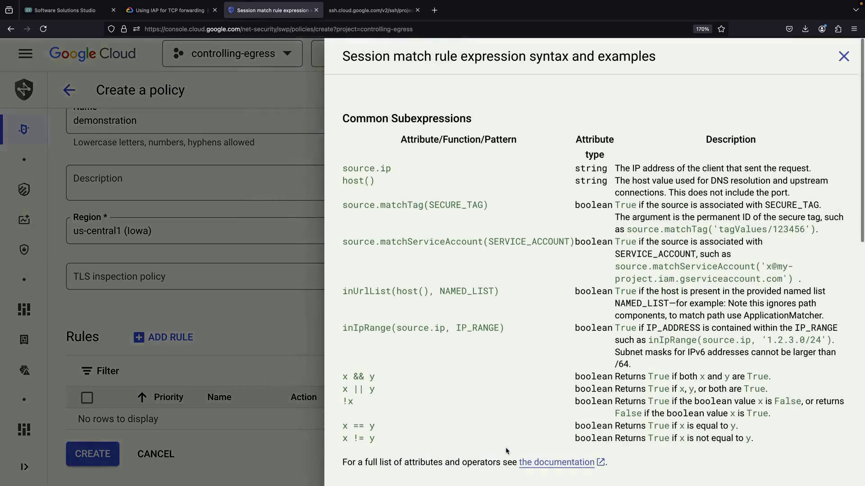
{"action": "scroll", "coordinate": [461, 376], "scroll_direction": "down", "scroll_amount": 6}
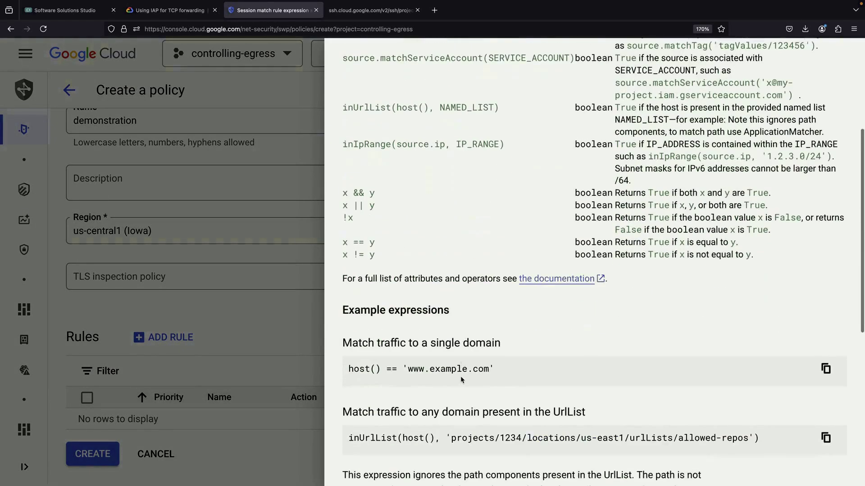
{"action": "scroll", "coordinate": [461, 377], "scroll_direction": "down", "scroll_amount": 2}
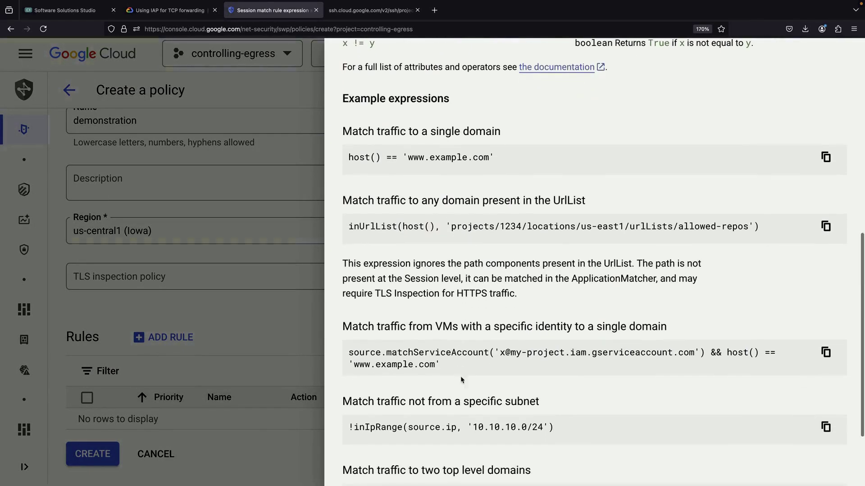
{"action": "left_click", "coordinate": [825, 157]}
{"action": "scroll", "coordinate": [465, 214], "scroll_direction": "up", "scroll_amount": 1}
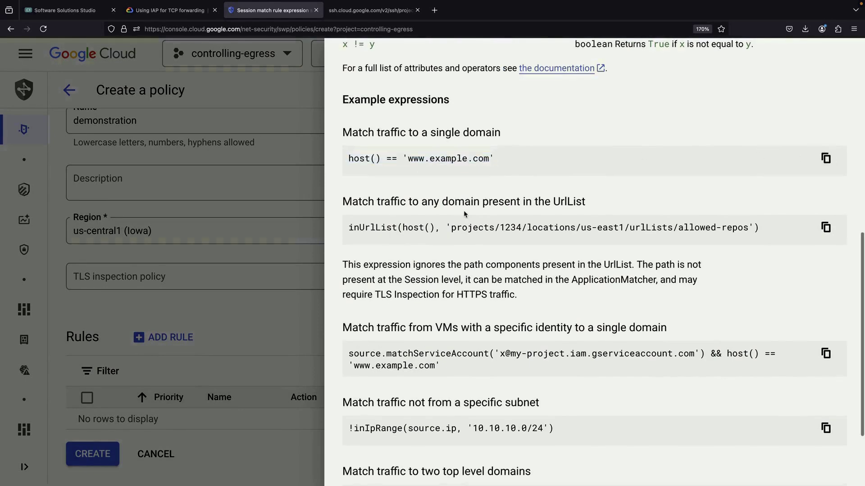
{"action": "scroll", "coordinate": [465, 214], "scroll_direction": "up", "scroll_amount": 3}
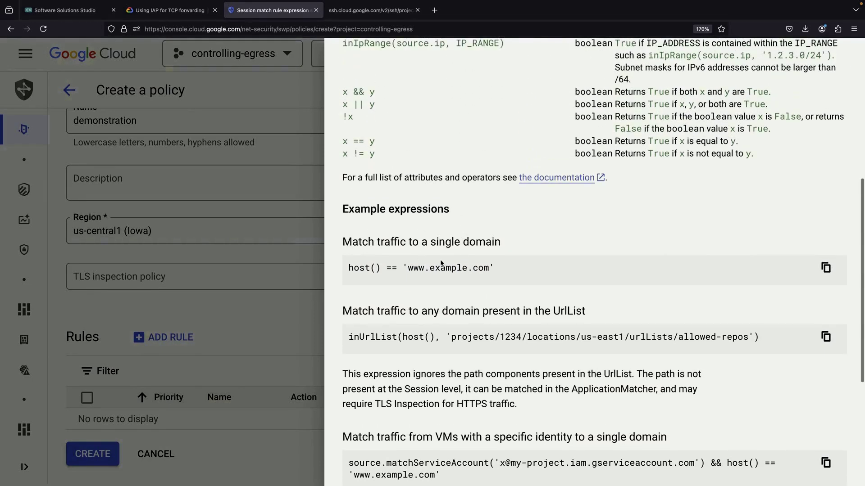
{"action": "left_click", "coordinate": [265, 296]}
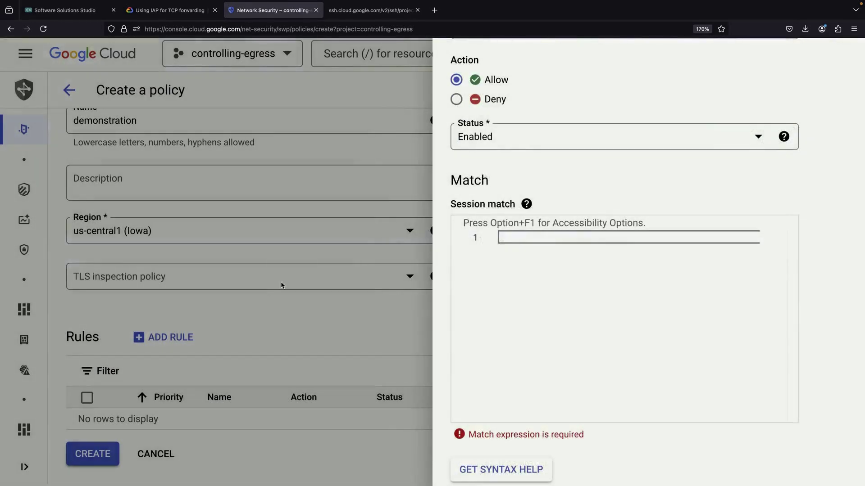
- Set the rule's session match expression to host() == 'softwaresim.com'
{"action": "left_click", "coordinate": [566, 242]}
{"action": "key", "text": "super+v"}
{"action": "left_click_drag", "start_coordinate": [559, 238], "coordinate": [616, 238]}
{"action": "type", "text": "softwaresim"}
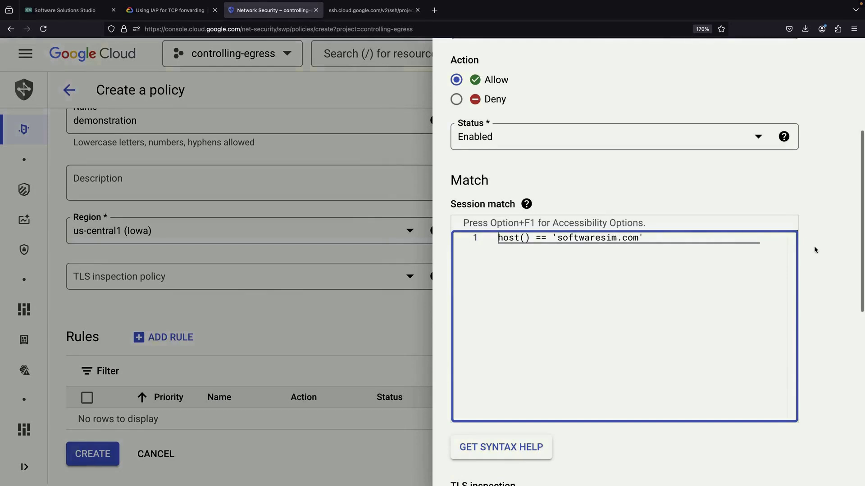
- Add the allow-softwaresim rule without TLS inspection and create the demonstration policy
{"action": "scroll", "coordinate": [814, 247], "scroll_direction": "up", "scroll_amount": 4}
{"action": "scroll", "coordinate": [815, 248], "scroll_direction": "down", "scroll_amount": 10}
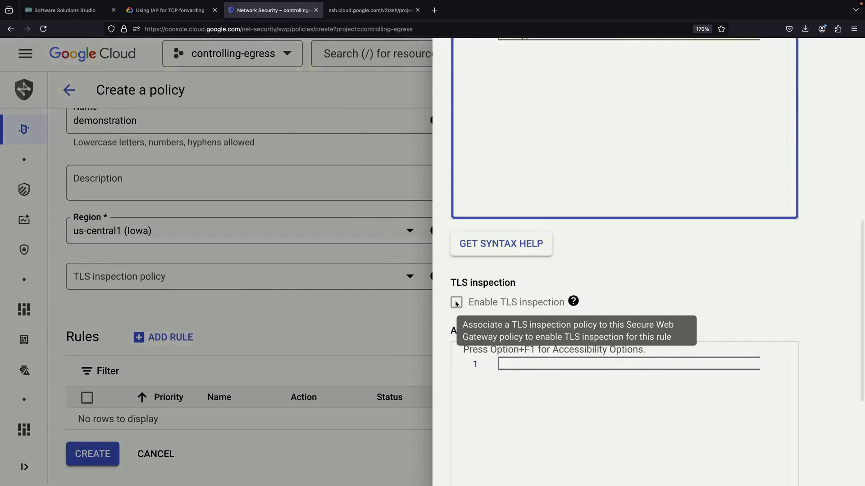
{"action": "scroll", "coordinate": [599, 273], "scroll_direction": "down", "scroll_amount": 5}
{"action": "left_click", "coordinate": [482, 468]}
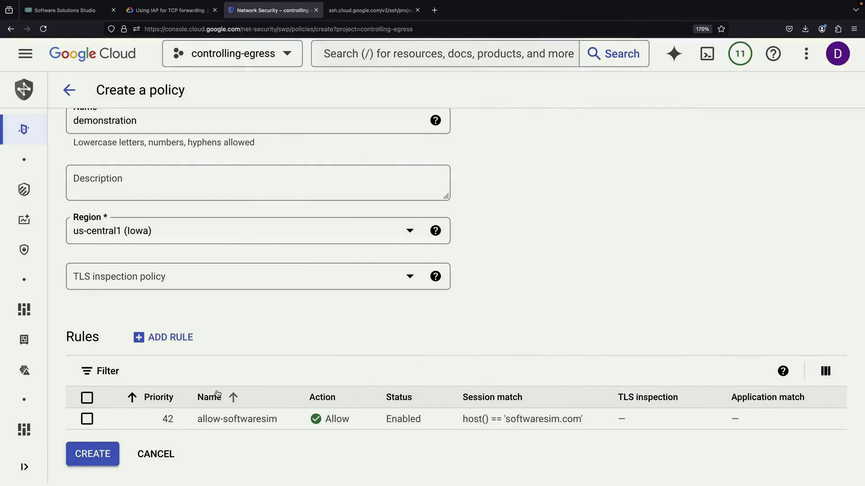
{"action": "left_click", "coordinate": [99, 456]}
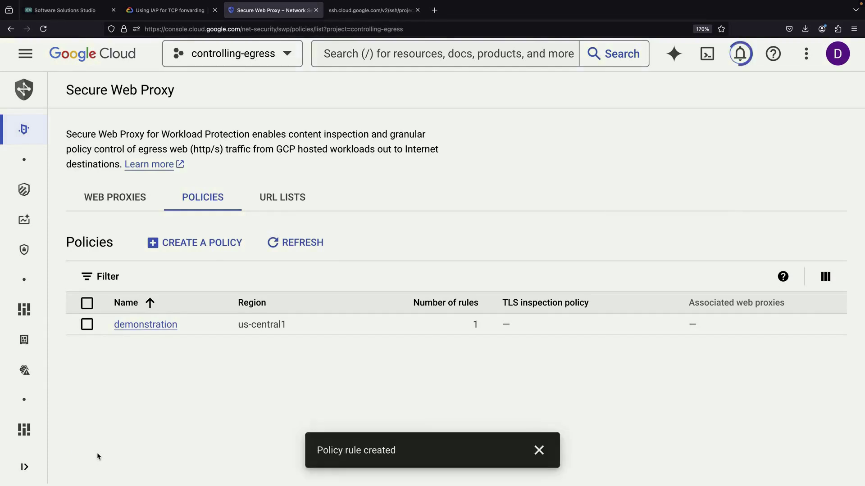
{"action": "left_click", "coordinate": [541, 450]}
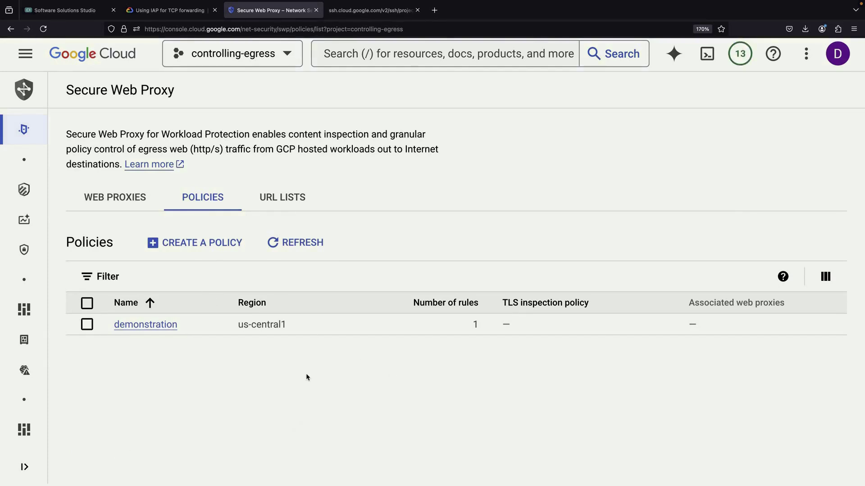
- Start creating a secure web proxy and enable the Certificate Manager API it requires
{"action": "left_click", "coordinate": [129, 201]}
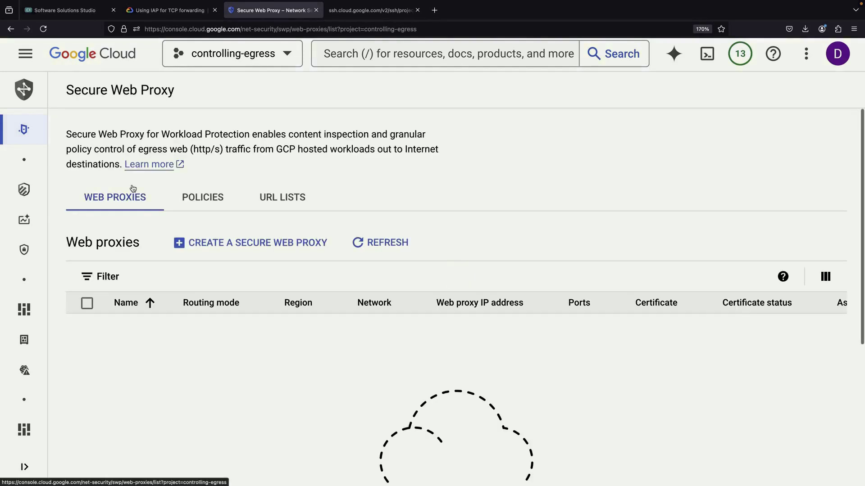
{"action": "left_click", "coordinate": [209, 244]}
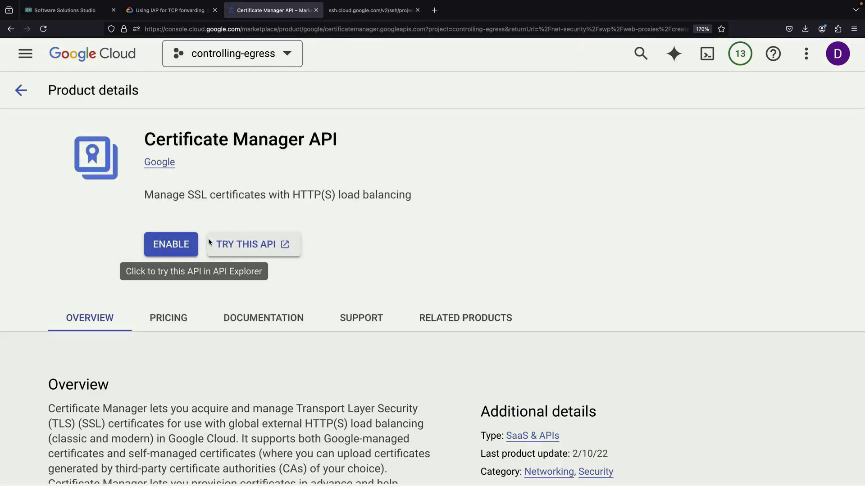
{"action": "left_click", "coordinate": [179, 243]}
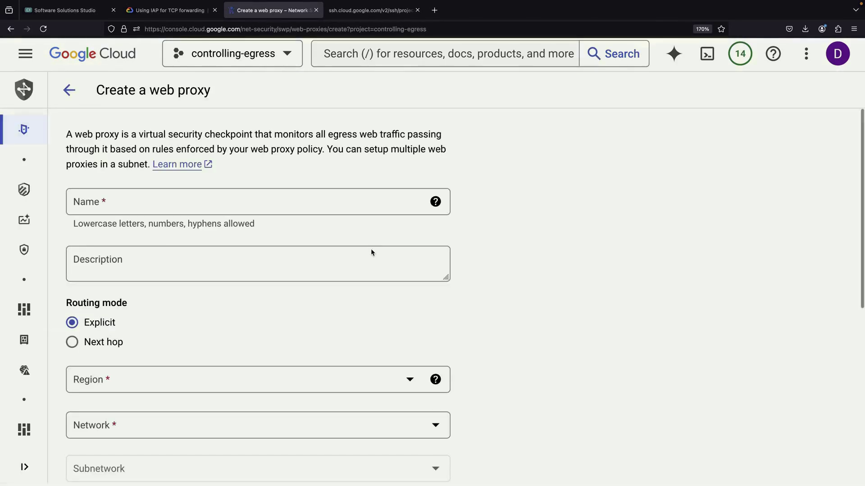
{"action": "left_click", "coordinate": [317, 194]}
{"action": "type", "text": "demonstra"}
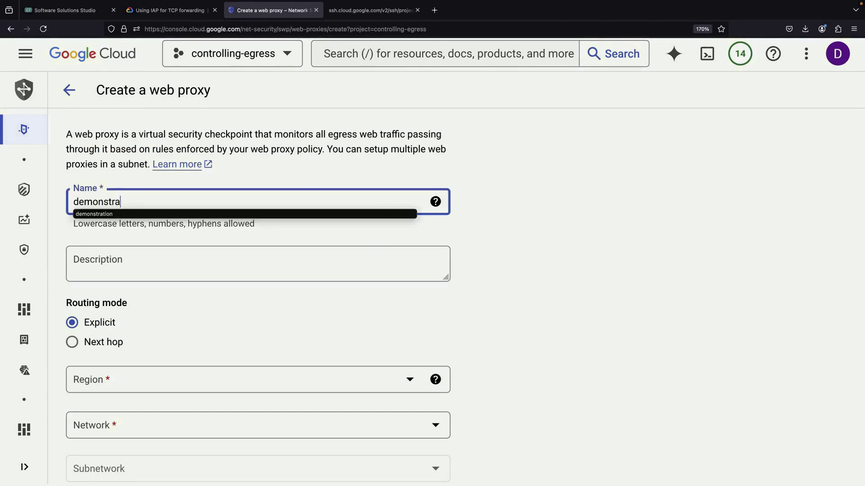
{"action": "left_click", "coordinate": [277, 290]}
{"action": "left_click", "coordinate": [249, 380]}
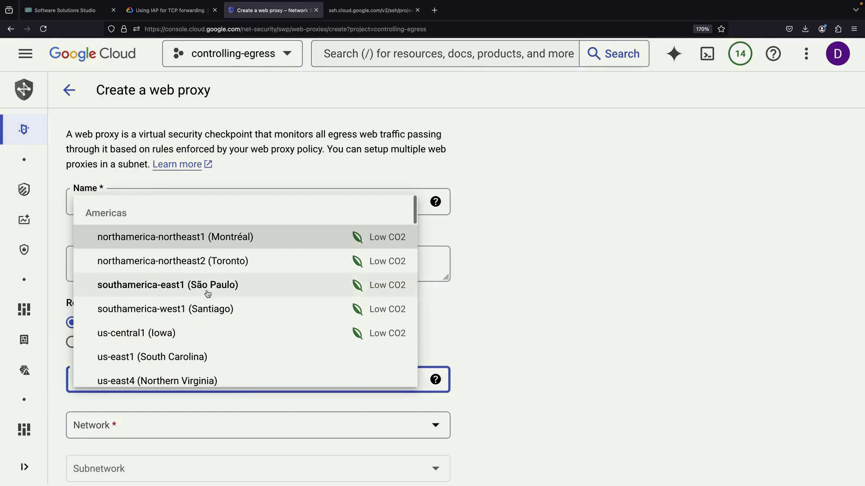
{"action": "left_click", "coordinate": [198, 330]}
{"action": "scroll", "coordinate": [198, 347], "scroll_direction": "down", "scroll_amount": 2}
{"action": "left_click", "coordinate": [189, 345]}
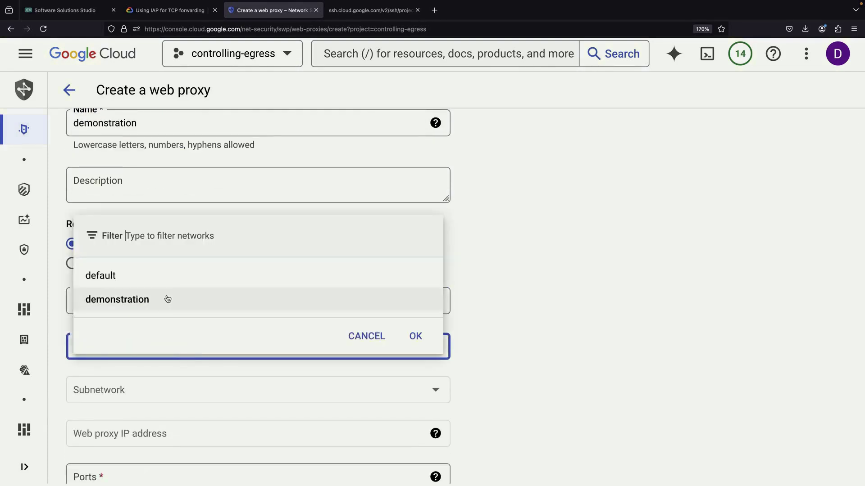
{"action": "left_click", "coordinate": [165, 305]}
{"action": "scroll", "coordinate": [193, 445], "scroll_direction": "down", "scroll_amount": 2}
{"action": "left_click", "coordinate": [156, 311]}
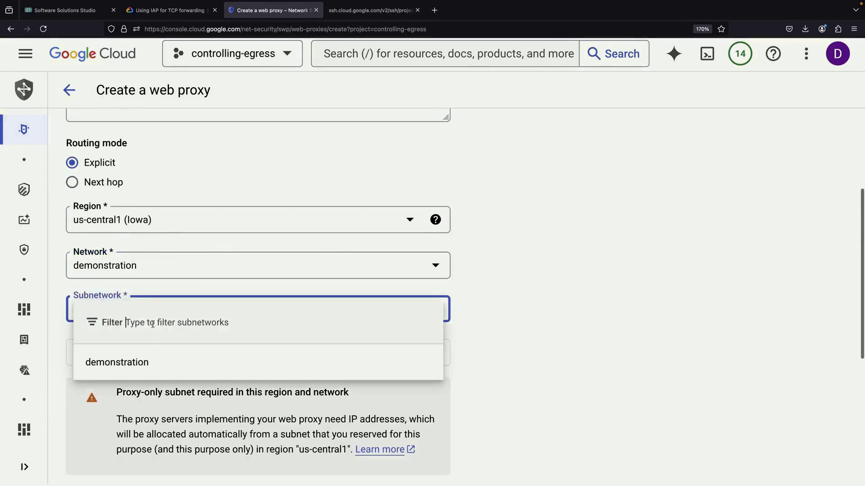
{"action": "left_click", "coordinate": [144, 363]}
{"action": "scroll", "coordinate": [289, 385], "scroll_direction": "down", "scroll_amount": 2}
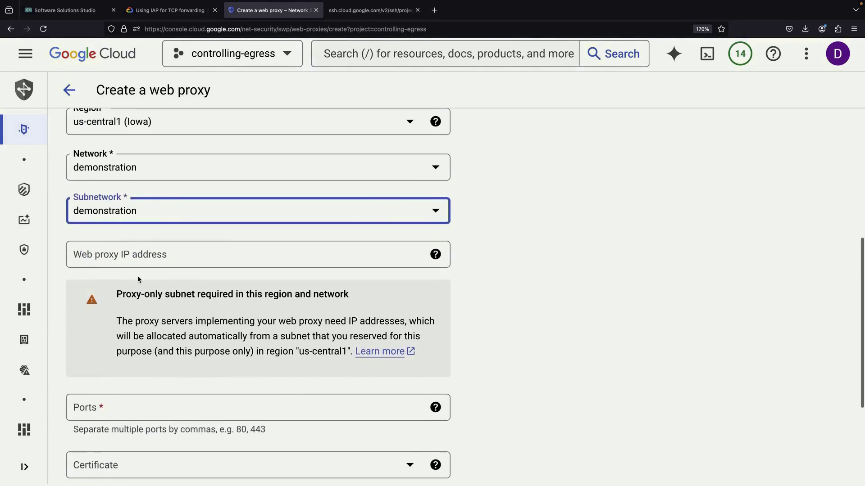
{"action": "double_click", "coordinate": [177, 291]}
{"action": "left_click_drag", "start_coordinate": [176, 292], "coordinate": [126, 296]}
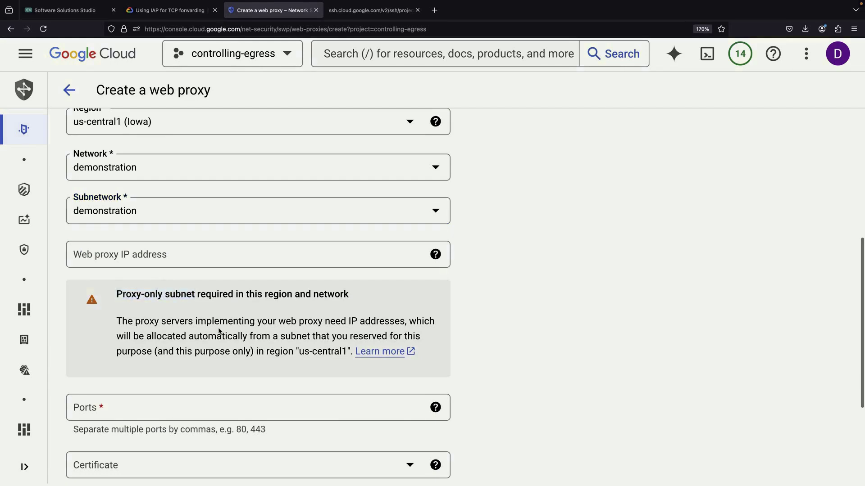
{"action": "scroll", "coordinate": [219, 331], "scroll_direction": "up", "scroll_amount": 2}
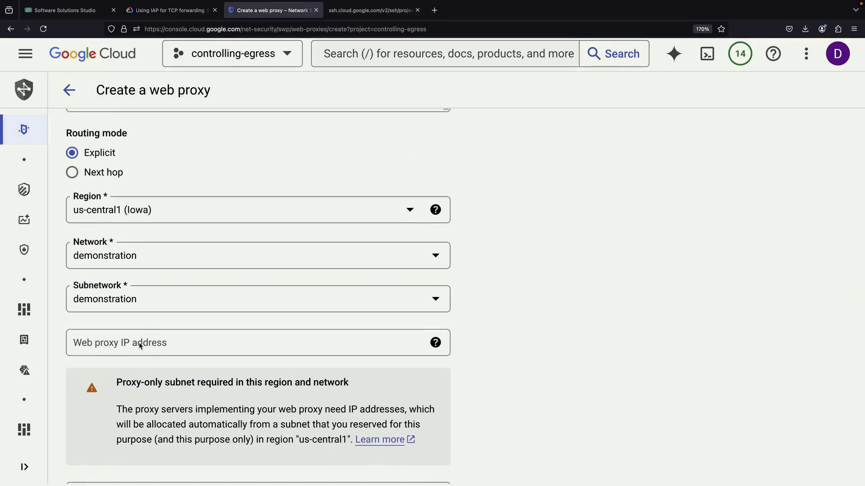
{"action": "scroll", "coordinate": [140, 346], "scroll_direction": "up", "scroll_amount": 4}
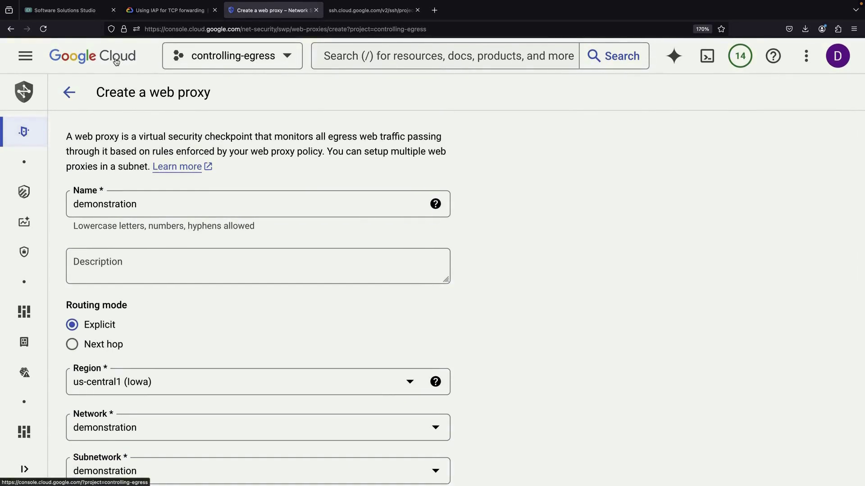
- Open the subnets of the demonstration VPC network and check its reserved proxy-only subnets
{"action": "left_click", "coordinate": [116, 62]}
{"action": "left_click", "coordinate": [370, 57]}
{"action": "type", "text": "vpc network peerings"}
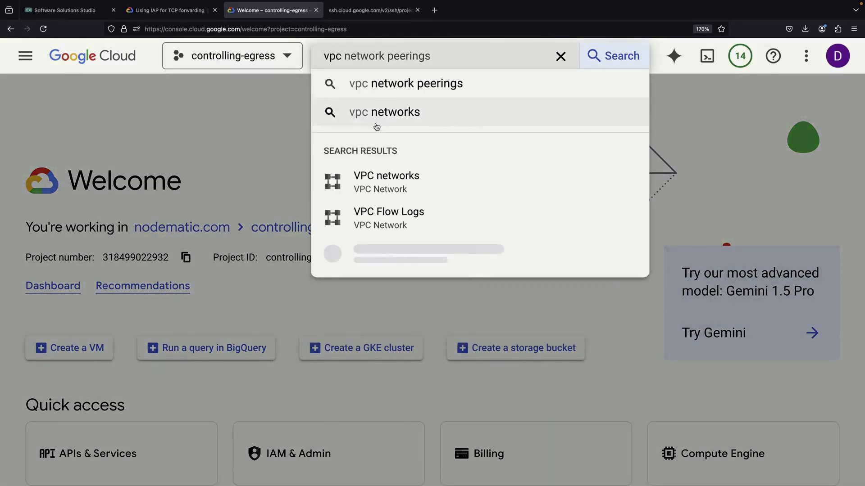
{"action": "left_click", "coordinate": [377, 179]}
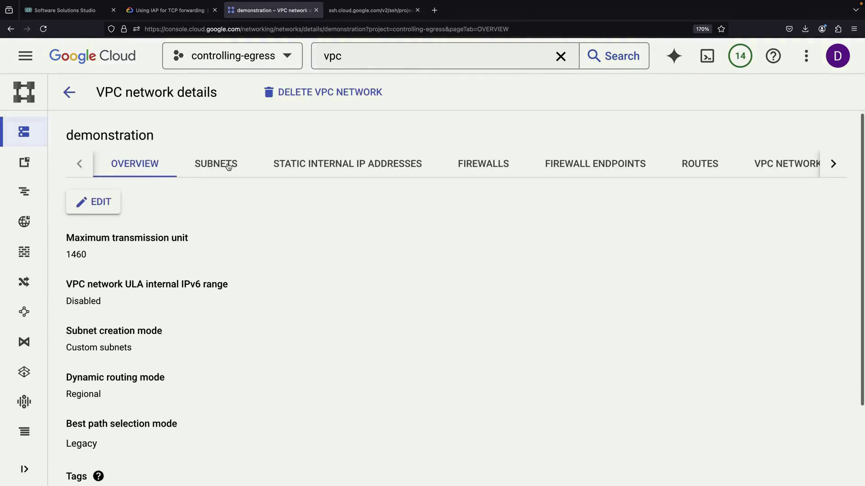
{"action": "left_click", "coordinate": [229, 167]}
{"action": "scroll", "coordinate": [189, 360], "scroll_direction": "down", "scroll_amount": 1}
{"action": "double_click", "coordinate": [146, 370]}
{"action": "left_click_drag", "start_coordinate": [146, 371], "coordinate": [224, 370]}
{"action": "left_click", "coordinate": [225, 370]}
{"action": "scroll", "coordinate": [206, 270], "scroll_direction": "down", "scroll_amount": 1}
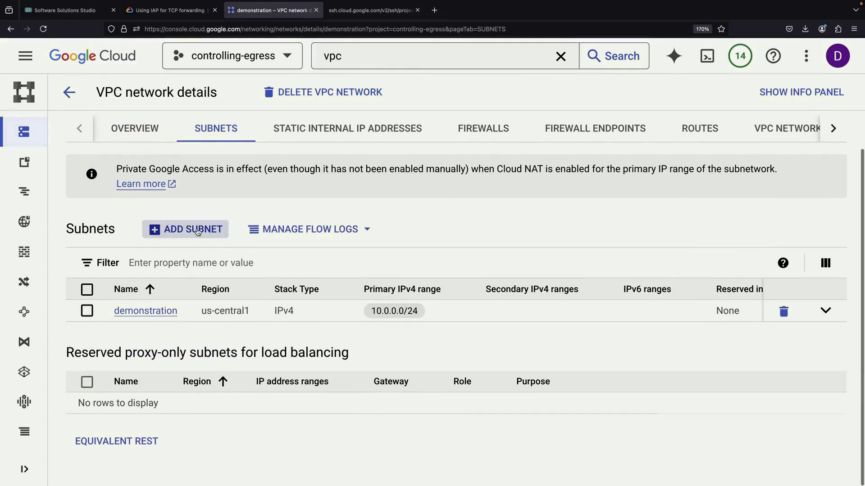
- Start a new subnet named proxies in the demonstration network, in region us-central1
{"action": "left_click", "coordinate": [198, 232]}
{"action": "left_click", "coordinate": [419, 118]}
{"action": "type", "text": "proxies"}
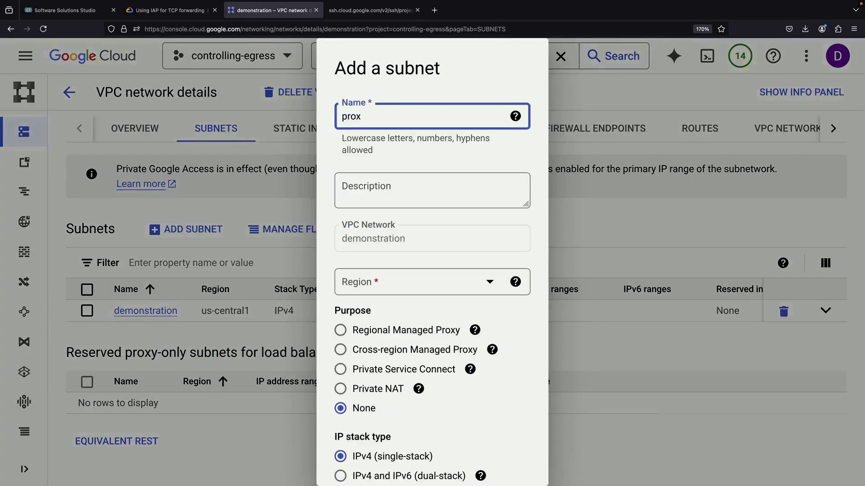
{"action": "scroll", "coordinate": [433, 283], "scroll_direction": "down", "scroll_amount": 1}
{"action": "left_click", "coordinate": [435, 279]}
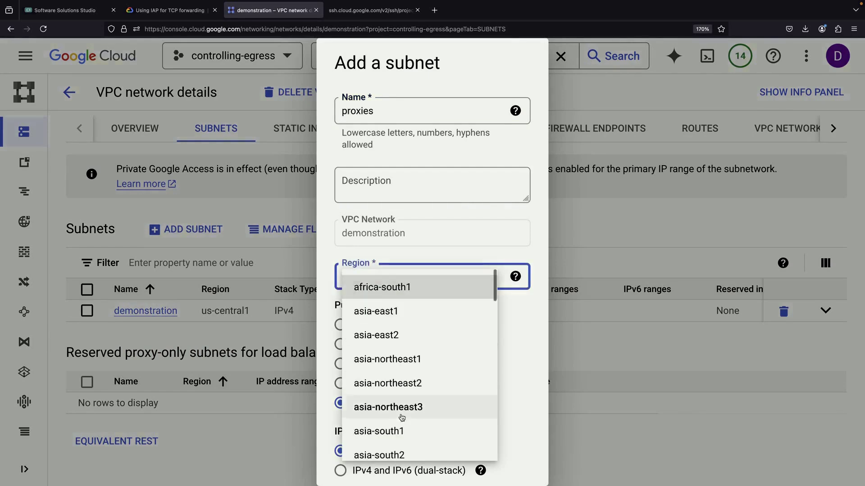
{"action": "scroll", "coordinate": [399, 410], "scroll_direction": "down", "scroll_amount": 15}
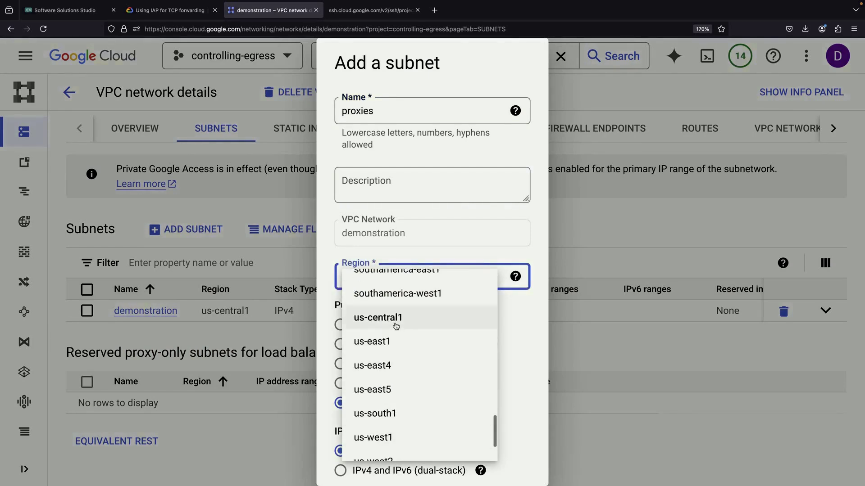
{"action": "left_click", "coordinate": [396, 321]}
- Set the subnet's purpose to Regional Managed Proxy with IPv4 range 10.10.0.0/24 and add it
{"action": "scroll", "coordinate": [401, 358], "scroll_direction": "down", "scroll_amount": 2}
{"action": "left_click", "coordinate": [339, 251]}
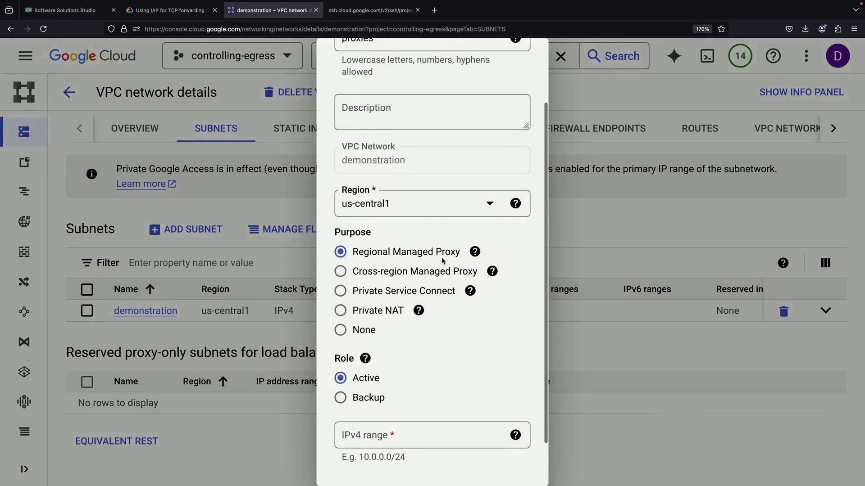
{"action": "scroll", "coordinate": [442, 387], "scroll_direction": "down", "scroll_amount": 1}
{"action": "left_click", "coordinate": [430, 395]}
{"action": "type", "text": "10.10.0.0/24"}
{"action": "left_click", "coordinate": [515, 465]}
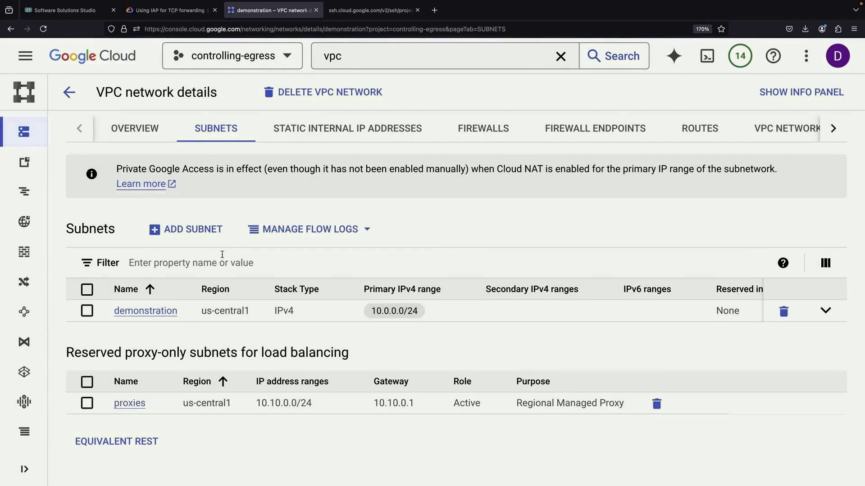
- Return to Secure Web Proxy and open the creation form for a new web proxy
{"action": "scroll", "coordinate": [203, 234], "scroll_direction": "up", "scroll_amount": 2}
{"action": "left_click", "coordinate": [115, 63]}
{"action": "left_click", "coordinate": [401, 66]}
{"action": "type", "text": "secure"}
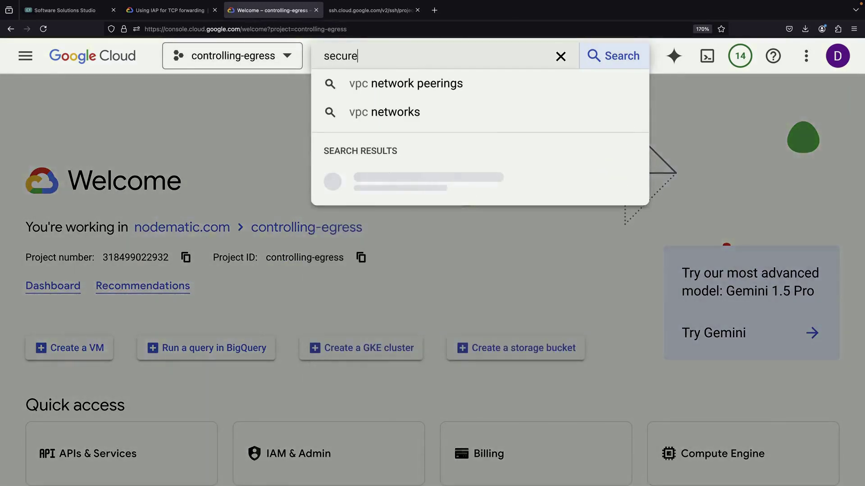
{"action": "type", "text": " we"}
{"action": "left_click", "coordinate": [396, 115]}
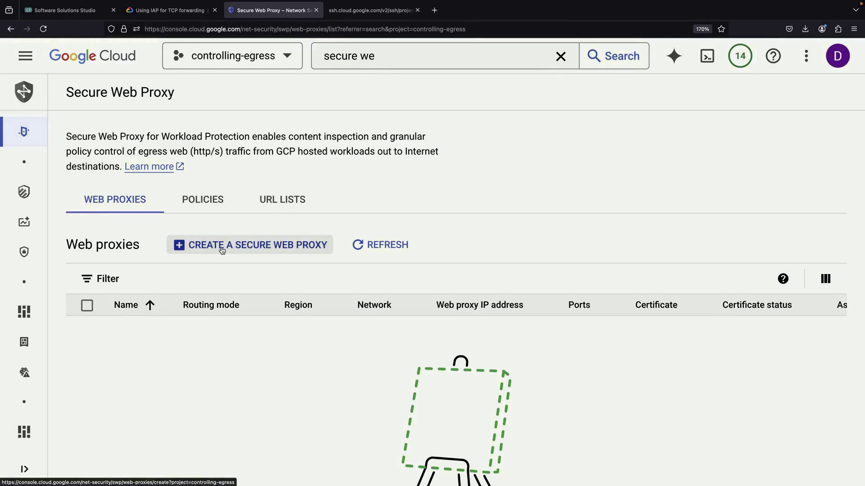
{"action": "left_click", "coordinate": [222, 251]}
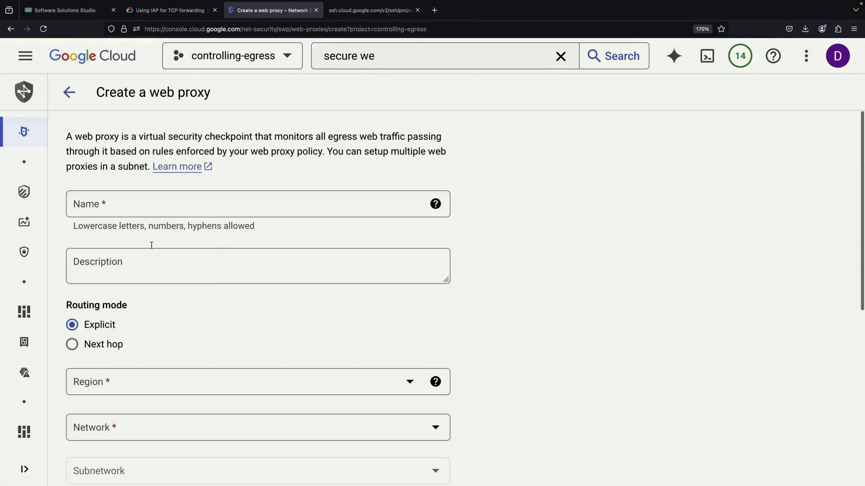
- Name the web proxy demonstration and set region us-central1 (Iowa), network demonstration and subnetwork demonstration
{"action": "left_click", "coordinate": [142, 211]}
{"action": "type", "text": "demons"}
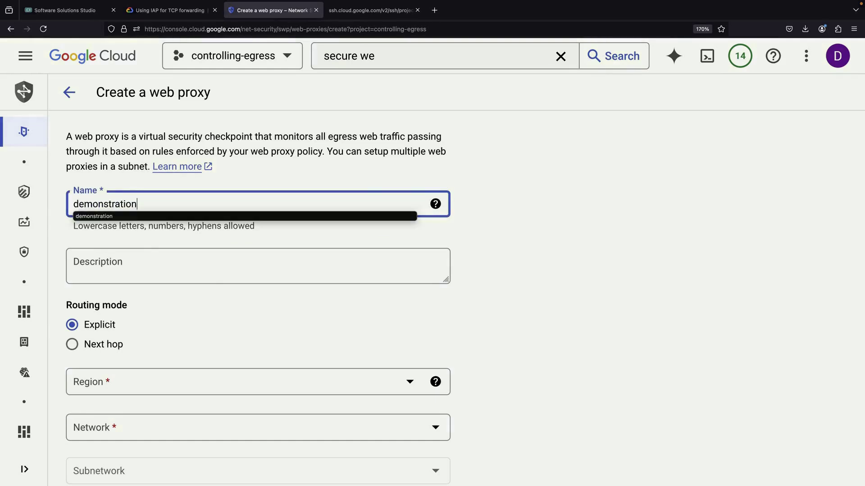
{"action": "type", "text": "tration"}
{"action": "scroll", "coordinate": [139, 229], "scroll_direction": "down", "scroll_amount": 2}
{"action": "left_click", "coordinate": [135, 308]}
{"action": "left_click", "coordinate": [134, 261]}
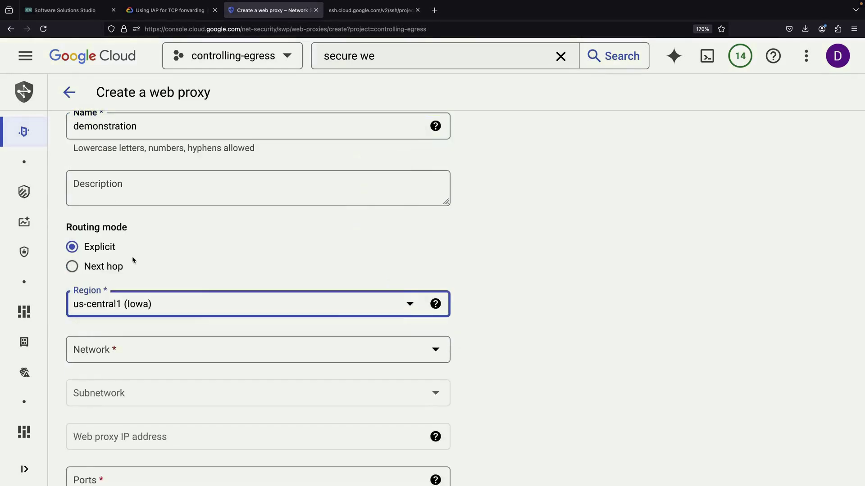
{"action": "left_click", "coordinate": [137, 358]}
{"action": "left_click", "coordinate": [118, 303]}
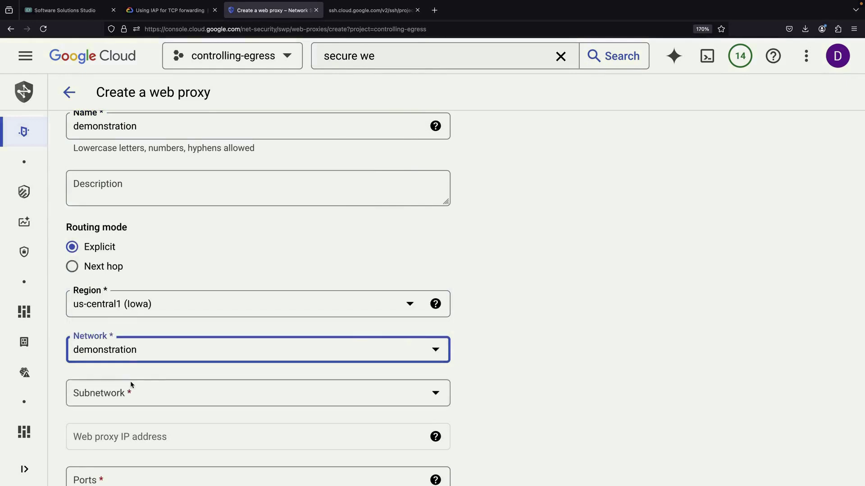
{"action": "left_click", "coordinate": [132, 388]}
{"action": "left_click", "coordinate": [125, 445]}
- Set the web proxy IP address to 10.0.0.42 and the ports to 80, 443
{"action": "scroll", "coordinate": [124, 446], "scroll_direction": "down", "scroll_amount": 3}
{"action": "left_click", "coordinate": [140, 325]}
{"action": "type", "text": "10.0.0.42"}
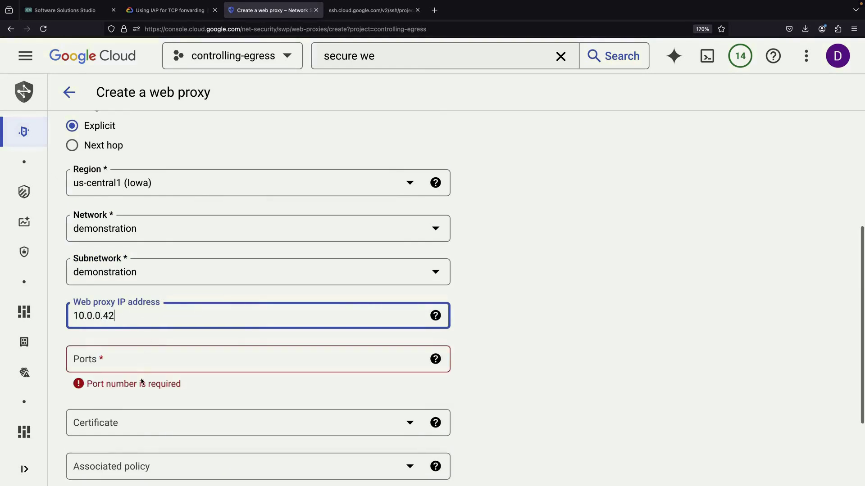
{"action": "left_click", "coordinate": [138, 361]}
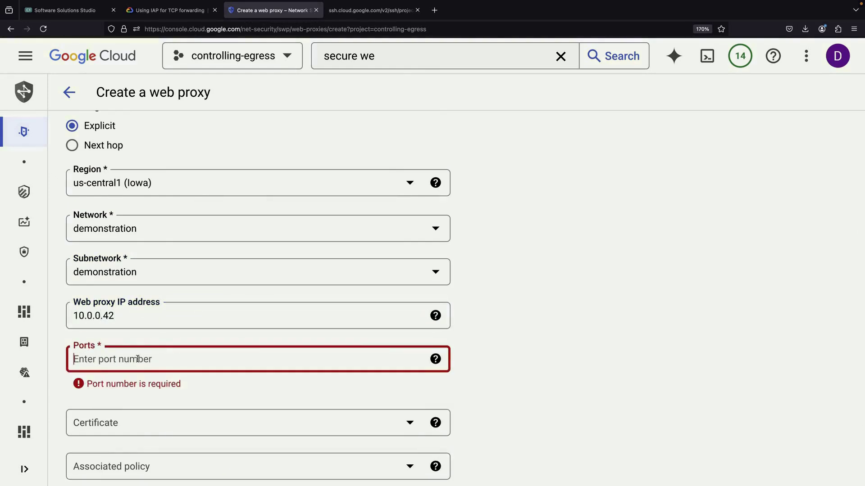
{"action": "type", "text": "80, 443"}
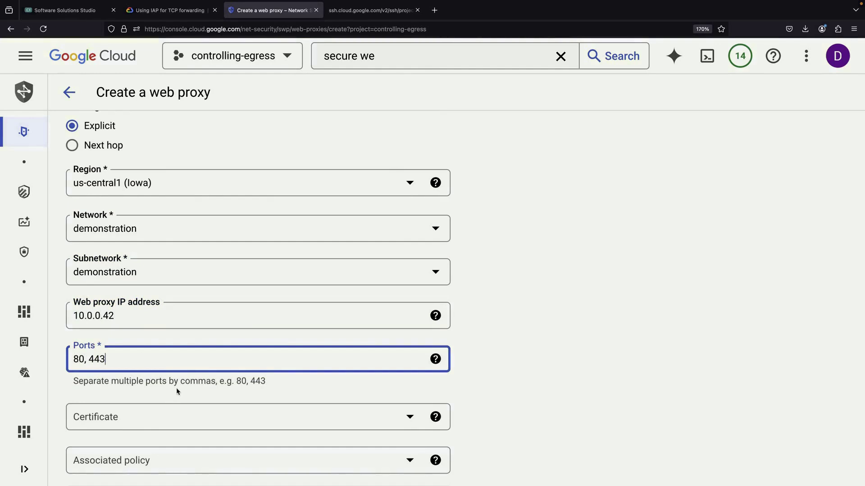
{"action": "left_click", "coordinate": [176, 386]}
- Leave the certificate empty and associate the demonstration policy with the web proxy
{"action": "scroll", "coordinate": [175, 386], "scroll_direction": "down", "scroll_amount": 3}
{"action": "left_click", "coordinate": [172, 348]}
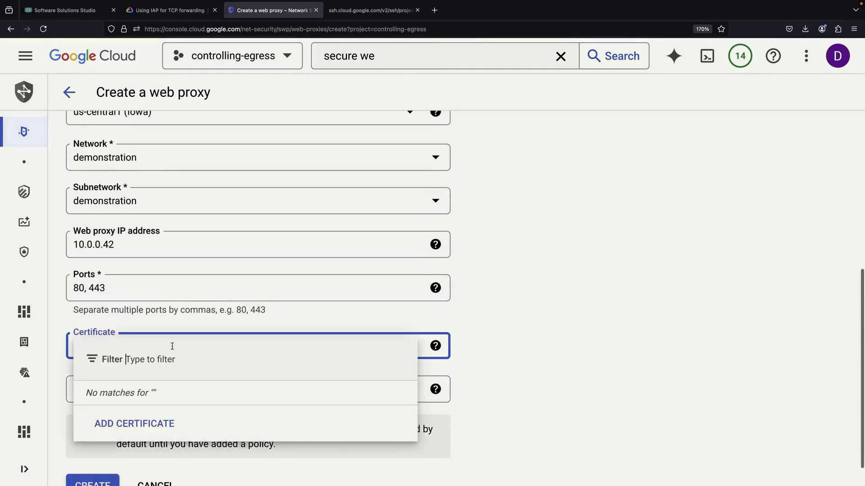
{"action": "left_click", "coordinate": [574, 410]}
{"action": "scroll", "coordinate": [321, 282], "scroll_direction": "down", "scroll_amount": 2}
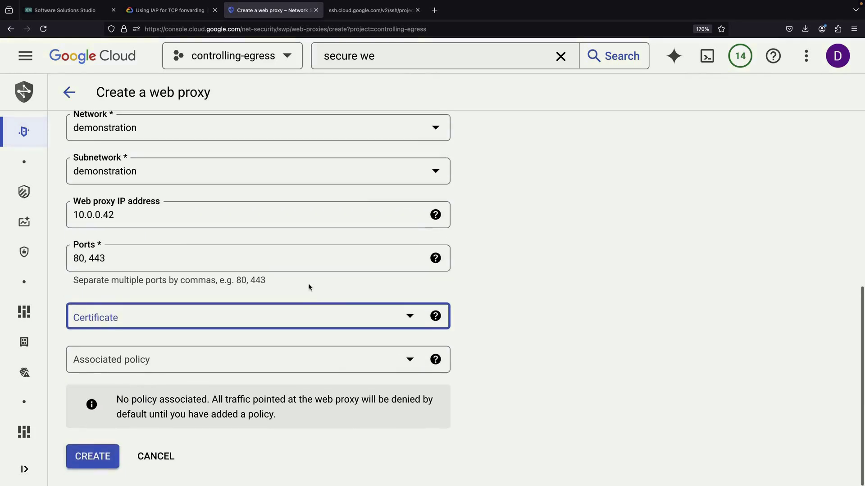
{"action": "left_click", "coordinate": [315, 365]}
{"action": "left_click", "coordinate": [212, 413]}
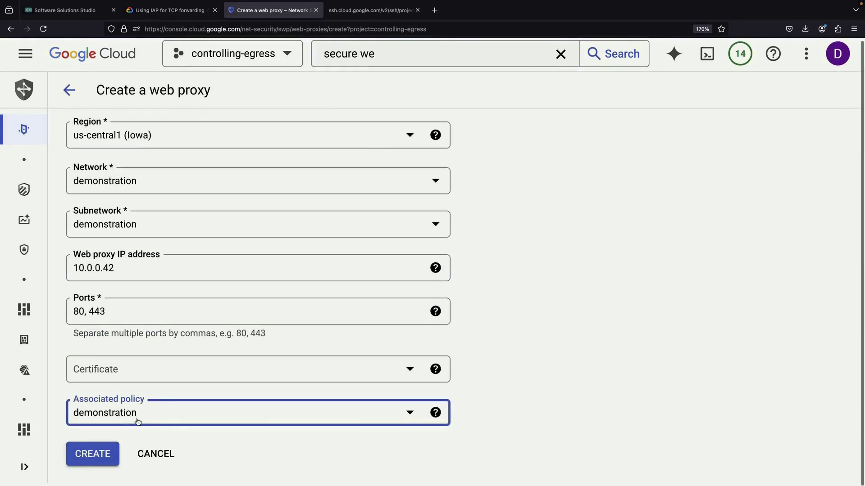
- Create the demonstration web proxy with the settings entered in the form
{"action": "left_click", "coordinate": [102, 457]}
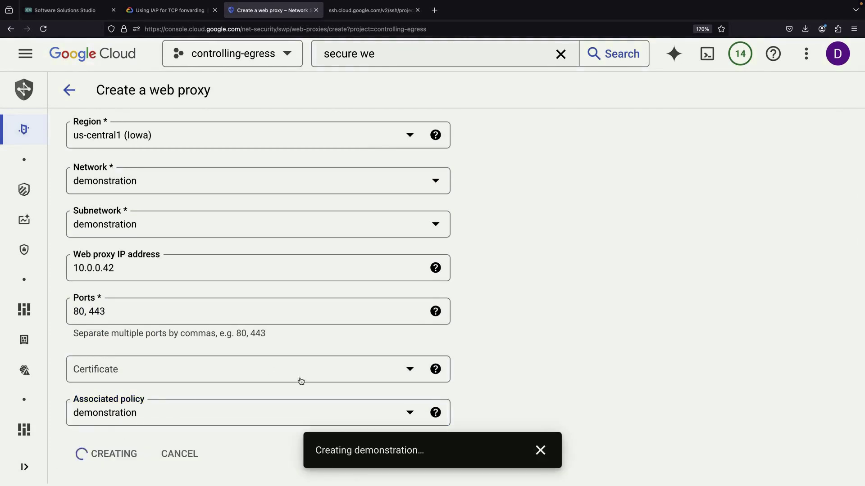
{"action": "left_click", "coordinate": [540, 451]}
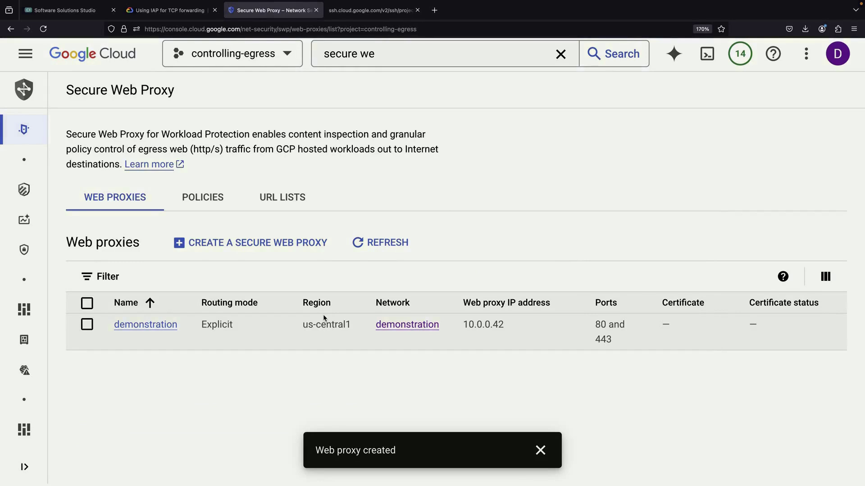
- In the VM's SSH session, clear the terminal, fetch google.com with wget and delete index.html
{"action": "left_click", "coordinate": [367, 16]}
{"action": "type", "text": "c"}
{"action": "type", "text": "lear"}
{"action": "key", "text": "Return"}
{"action": "type", "text": "wget google.com"}
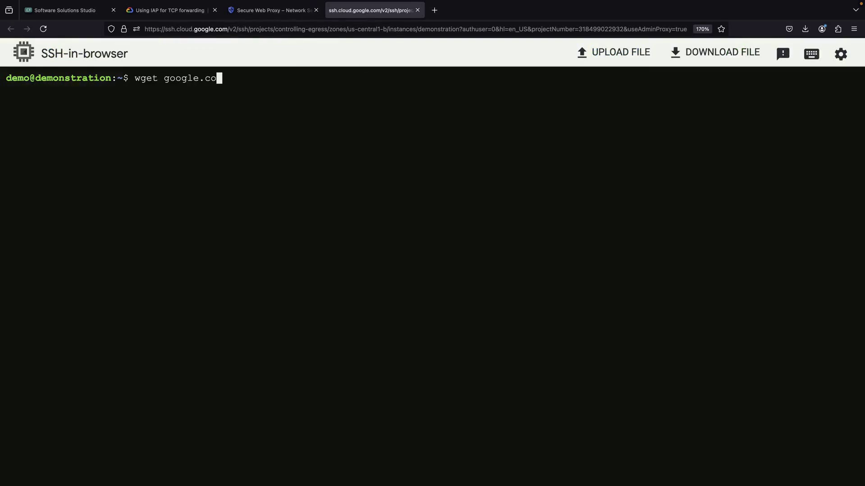
{"action": "key", "text": "Return"}
{"action": "type", "text": "rm index.html"}
{"action": "key", "text": "Return"}
- Clear the terminal and display the VM's operating system details from /etc/os-release
{"action": "type", "text": "clear"}
{"action": "key", "text": "Return"}
{"action": "type", "text": "cat /etc/os-release"}
{"action": "key", "text": "Return"}
{"action": "type", "text": "nano /etc/environment"}
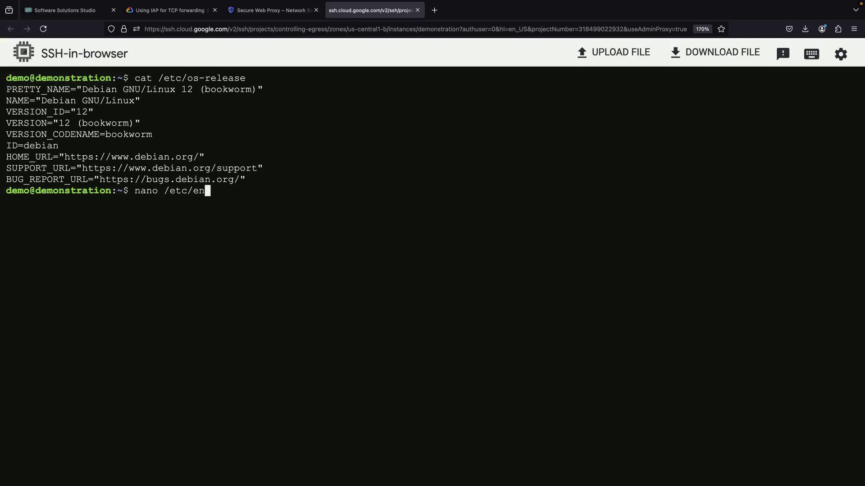
{"action": "key", "text": "Return"}
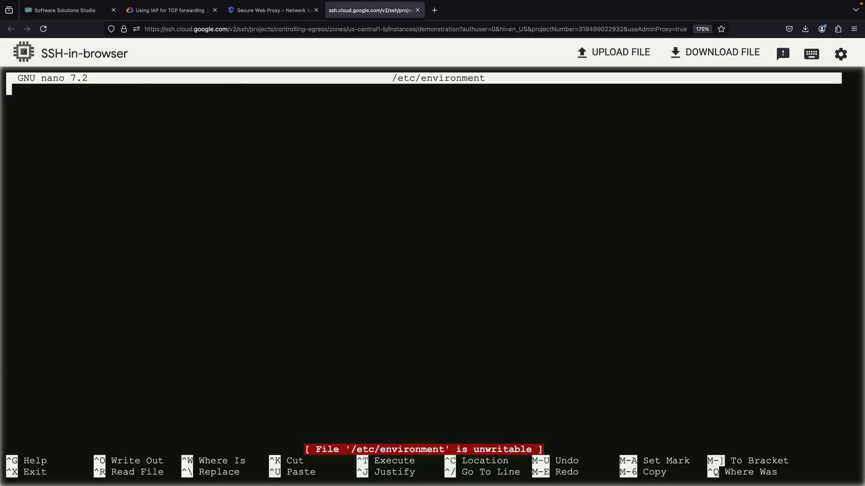
{"action": "type", "text": "http_proxy=https://10.0.0.42:443/ https_proxy=https://10.0.0.42:443/"}
{"action": "key", "text": "ctrl+o"}
{"action": "key", "text": "Return"}
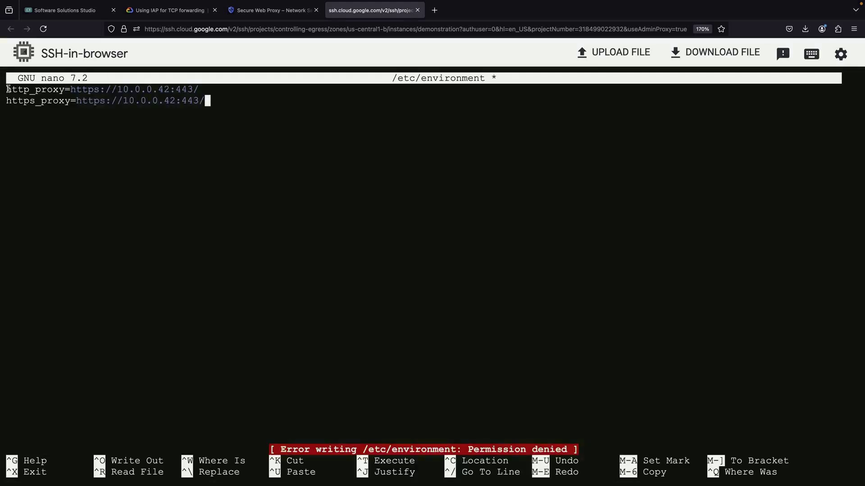
{"action": "left_click_drag", "start_coordinate": [7, 89], "coordinate": [211, 100]}
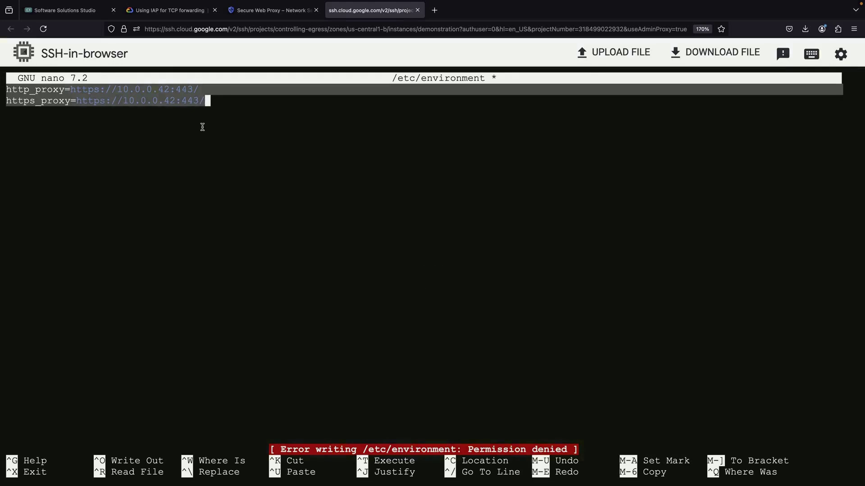
{"action": "key", "text": "ctrl+x"}
{"action": "key", "text": "n"}
{"action": "key", "text": "Up"}
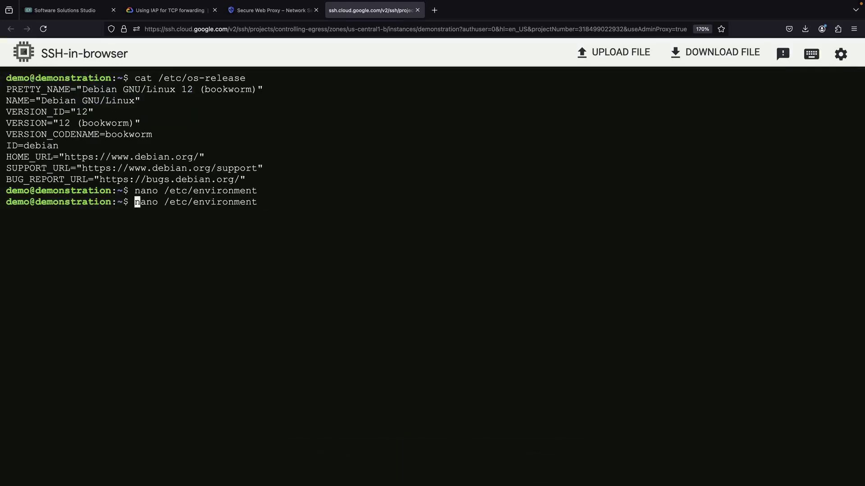
{"action": "type", "text": "sudo"}
{"action": "key", "text": "Return"}
{"action": "key", "text": "super+v"}
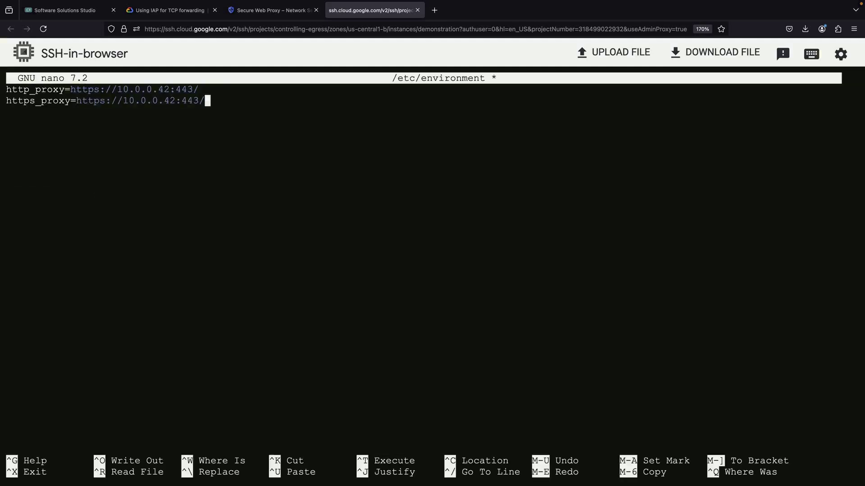
{"action": "key", "text": "ctrl+o"}
{"action": "key", "text": "Return"}
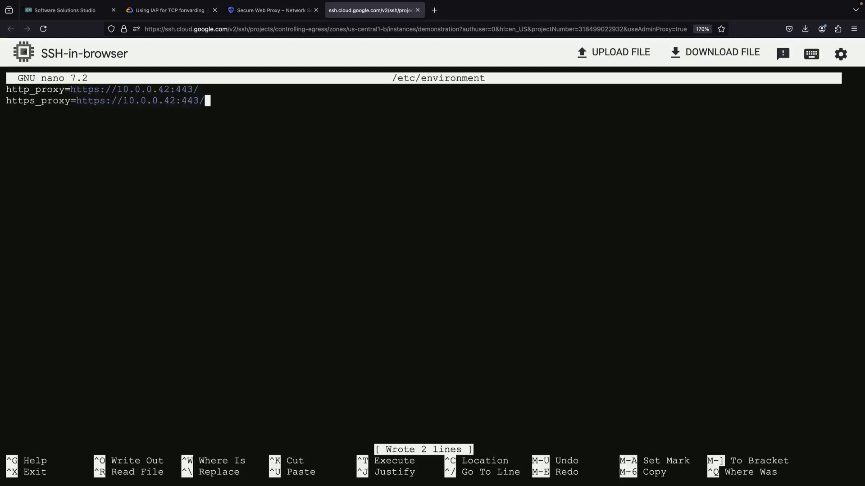
{"action": "key", "text": "ctrl+x"}
{"action": "key", "text": "Up"}
{"action": "key", "text": "Up"}
{"action": "key", "text": "Up"}
{"action": "key", "text": "Up"}
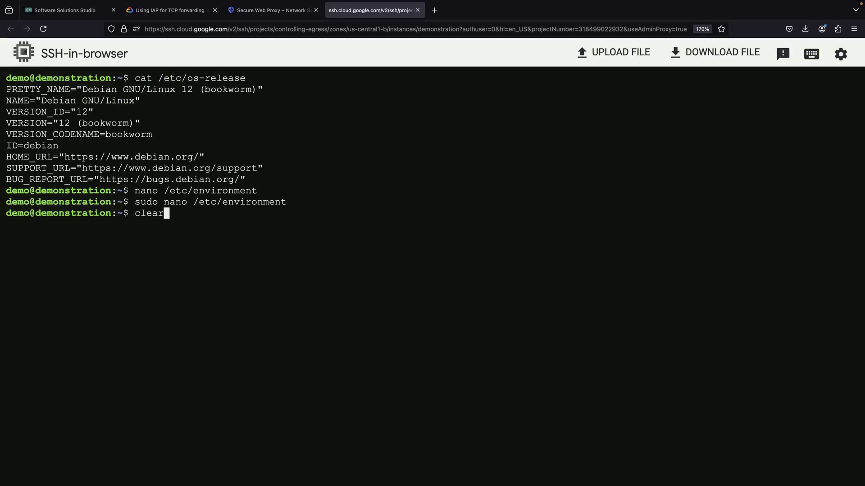
{"action": "key", "text": "ctrl+c"}
{"action": "type", "text": "cat /etc"}
{"action": "key", "text": "ctrl+c"}
- Test outbound access again by fetching google.com with wget, and clear the terminal
{"action": "type", "text": "wget google.com"}
{"action": "key", "text": "Return"}
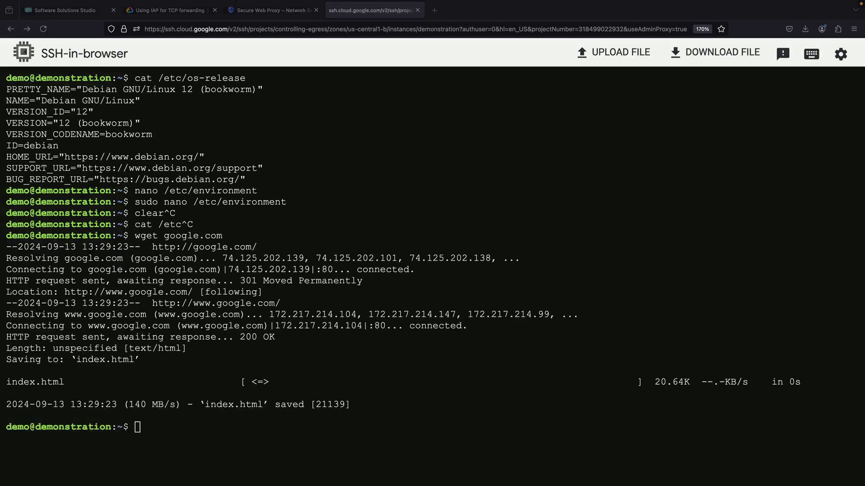
{"action": "type", "text": "clear"}
{"action": "key", "text": "Return"}
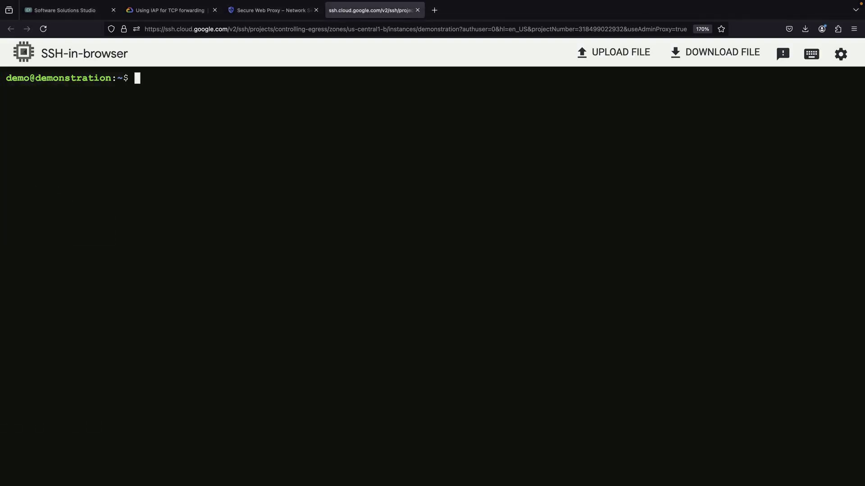
- Exit the SSH session, and stop and restart the demonstration VM instance from the console
{"action": "type", "text": "exit"}
{"action": "key", "text": "Return"}
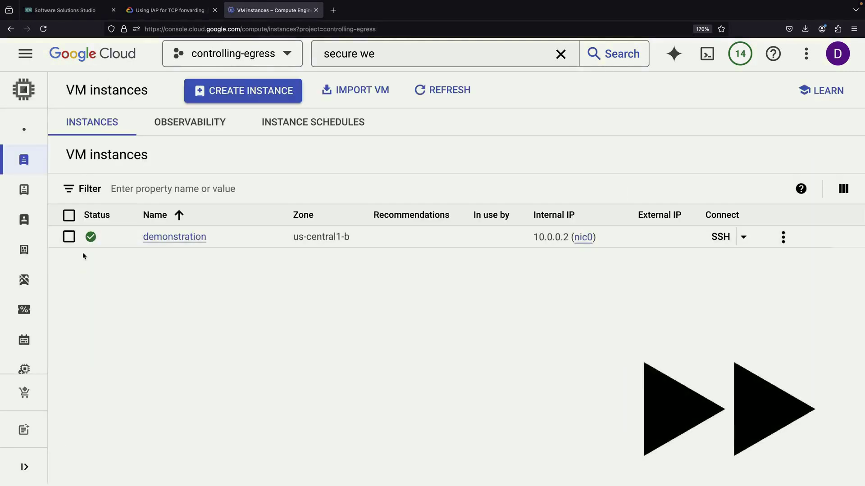
{"action": "left_click", "coordinate": [69, 237]}
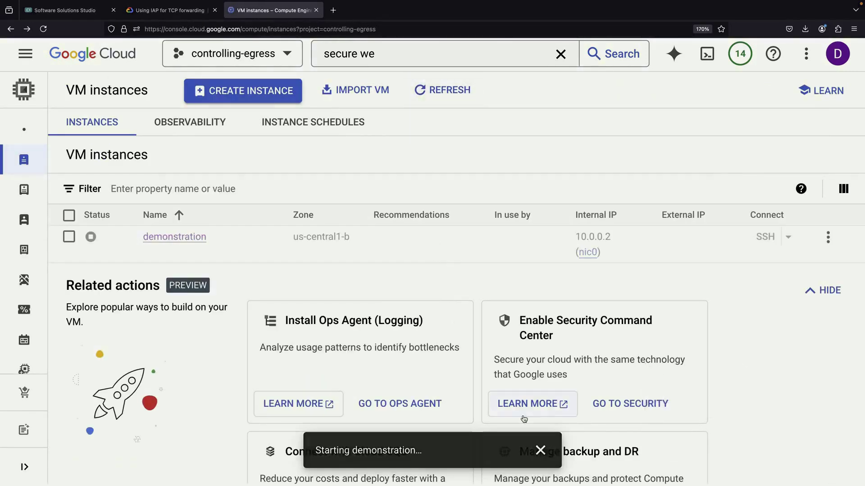
{"action": "left_click", "coordinate": [540, 450]}
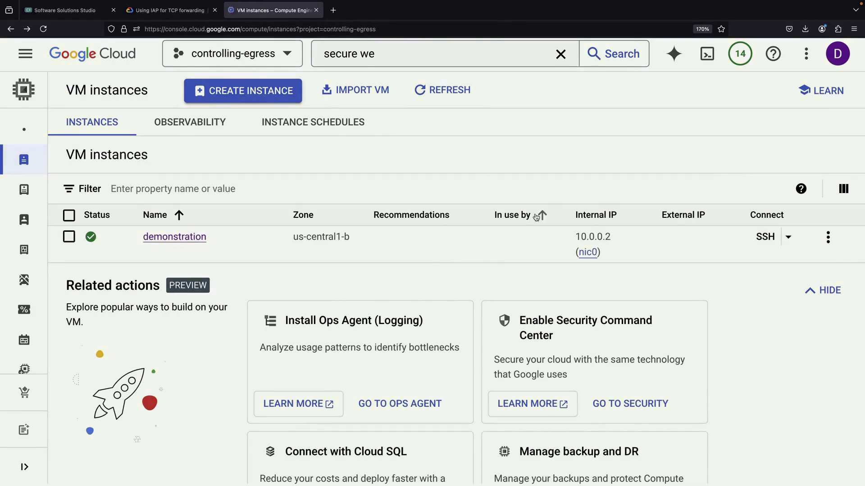
- Reconnect to the demonstration VM over SSH and request google.com with curl, first plainly and again with --proxy-insecure
{"action": "left_click", "coordinate": [765, 237]}
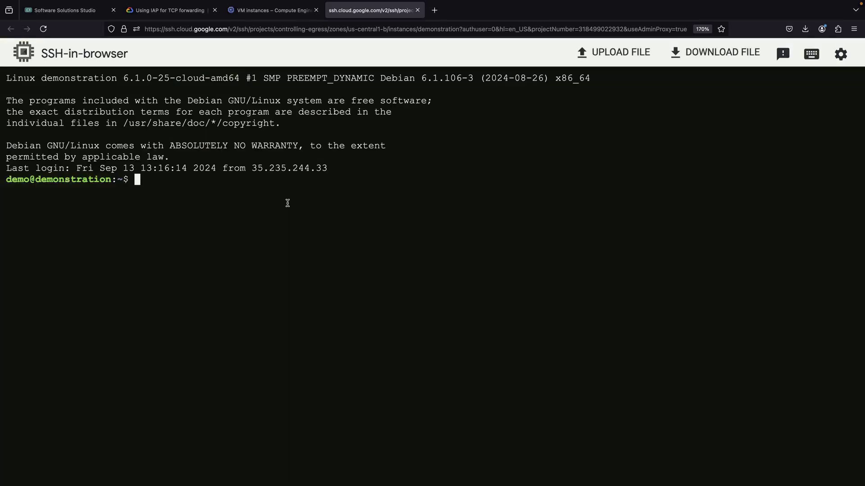
{"action": "type", "text": "curl google.com"}
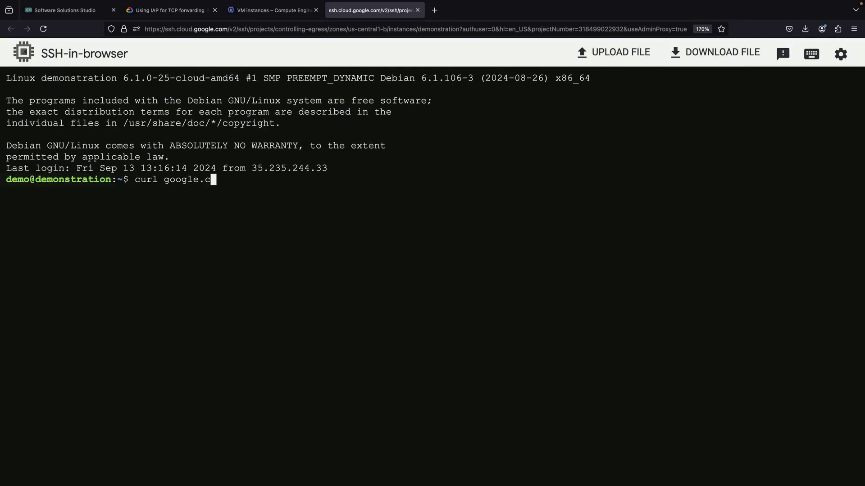
{"action": "key", "text": "Return"}
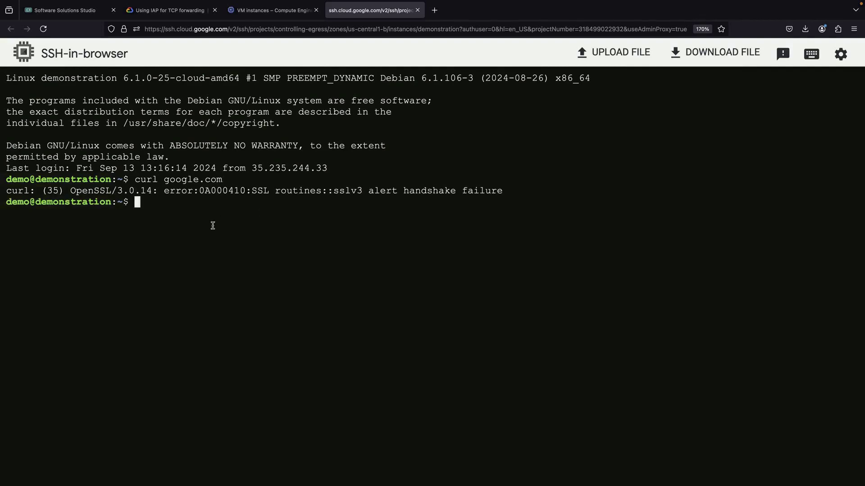
{"action": "type", "text": "curl google.com --proxy-insecure"}
{"action": "key", "text": "Return"}
{"action": "key", "text": "Up"}
{"action": "key", "text": "Left"}
{"action": "key", "text": "Left"}
{"action": "key", "text": "Left"}
{"action": "key", "text": "Left"}
{"action": "key", "text": "Left"}
{"action": "key", "text": "Left"}
{"action": "key", "text": "Left"}
{"action": "key", "text": "Left"}
{"action": "key", "text": "Left"}
{"action": "key", "text": "Left"}
{"action": "key", "text": "Left"}
{"action": "key", "text": "Left"}
{"action": "key", "text": "Left"}
{"action": "key", "text": "Left"}
{"action": "key", "text": "Left"}
{"action": "key", "text": "Left"}
{"action": "key", "text": "Left"}
{"action": "key", "text": "Left"}
{"action": "key", "text": "Left"}
{"action": "key", "text": "Left"}
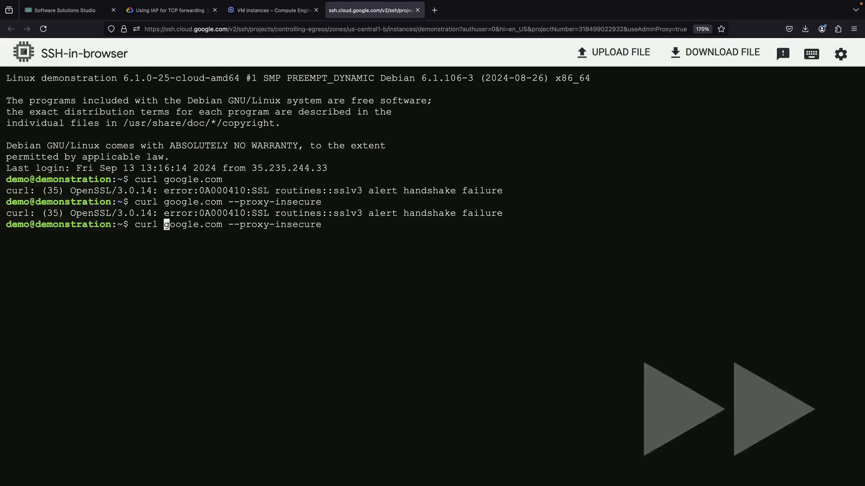
{"action": "type", "text": "http://"}
{"action": "key", "text": "Return"}
{"action": "key", "text": "Up"}
{"action": "type", "text": "-v"}
{"action": "key", "text": "Return"}
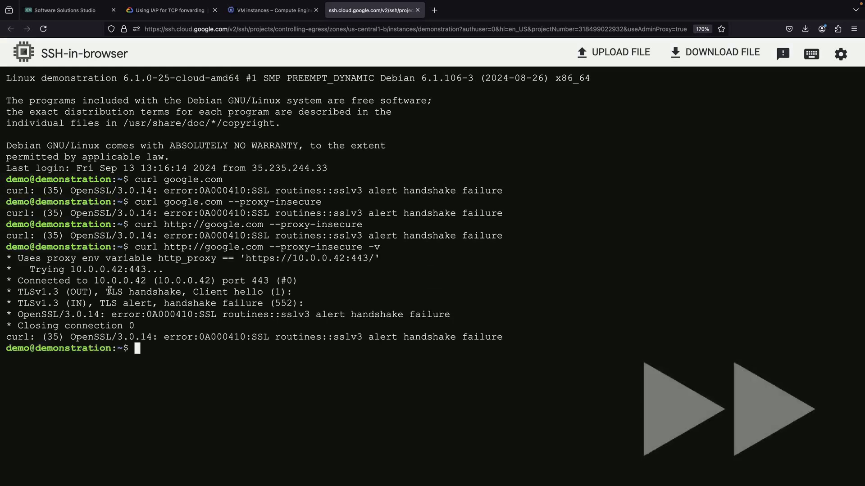
{"action": "double_click", "coordinate": [123, 280]}
{"action": "left_click", "coordinate": [145, 303]}
- Open /etc/environment in nano with sudo and change the scheme of both proxy addresses to http
{"action": "type", "text": "nano /etc/envir"}
{"action": "key", "text": "Tab"}
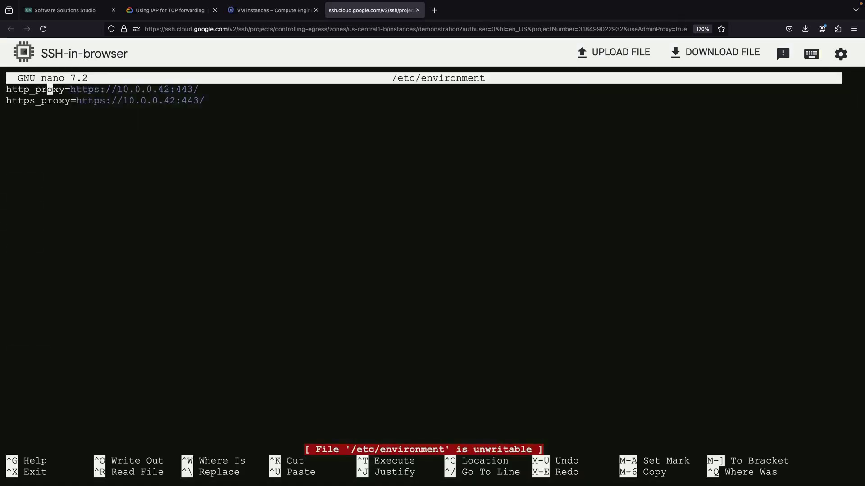
{"action": "key", "text": "Delete"}
{"action": "key", "text": "Right"}
{"action": "key", "text": "Delete"}
{"action": "key", "text": "Up"}
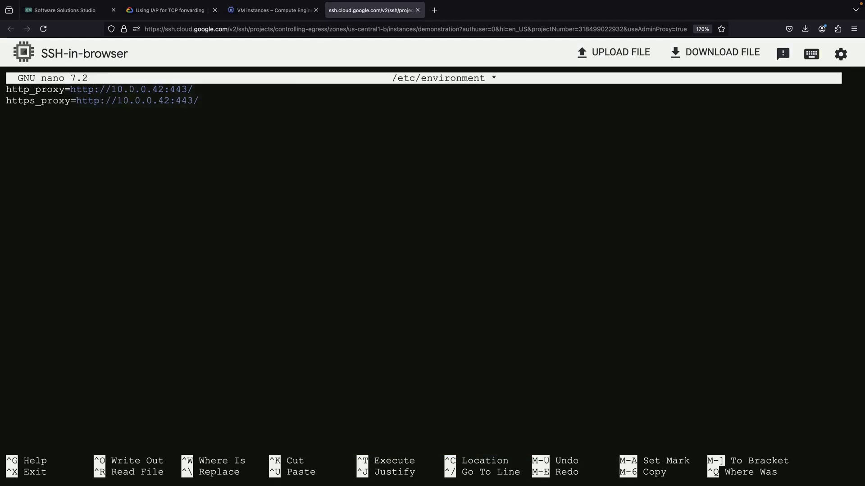
- Set the port of both proxy addresses to 80, save /etc/environment and exit nano
{"action": "key", "text": "BackSpace"}
{"action": "key", "text": "BackSpace"}
{"action": "type", "text": ":80"}
{"action": "key", "text": "ctrl+o"}
{"action": "key", "text": "Return"}
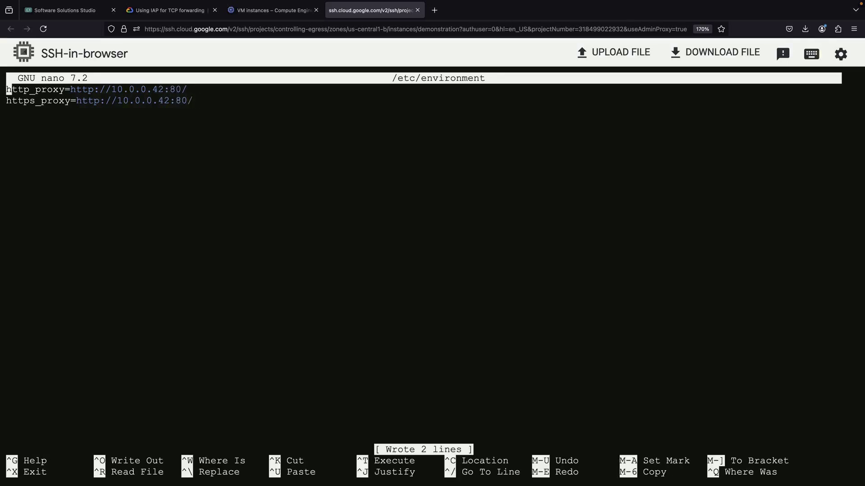
{"action": "key", "text": "ctrl+x"}
- Reboot the VM from the terminal with sudo
{"action": "type", "text": "shutdown -r now"}
{"action": "key", "text": "Return"}
{"action": "type", "text": "sudo reboot"}
{"action": "key", "text": "Return"}
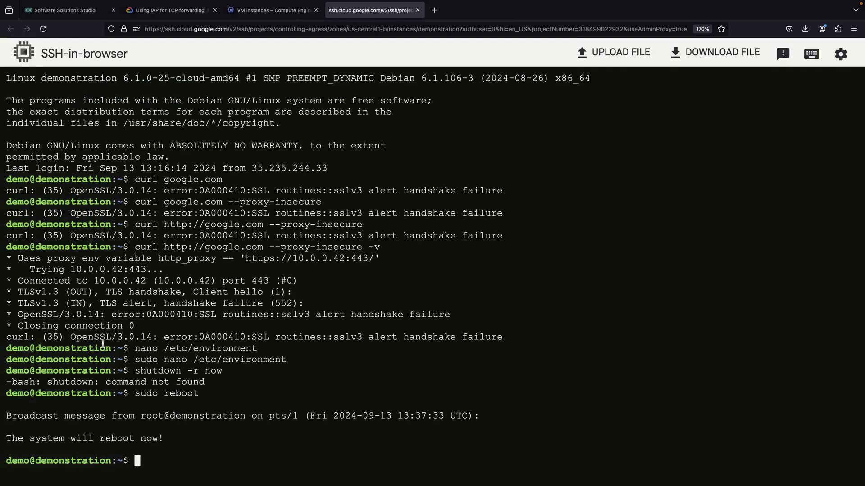
{"action": "key", "text": "Return"}
{"action": "key", "text": "Return"}
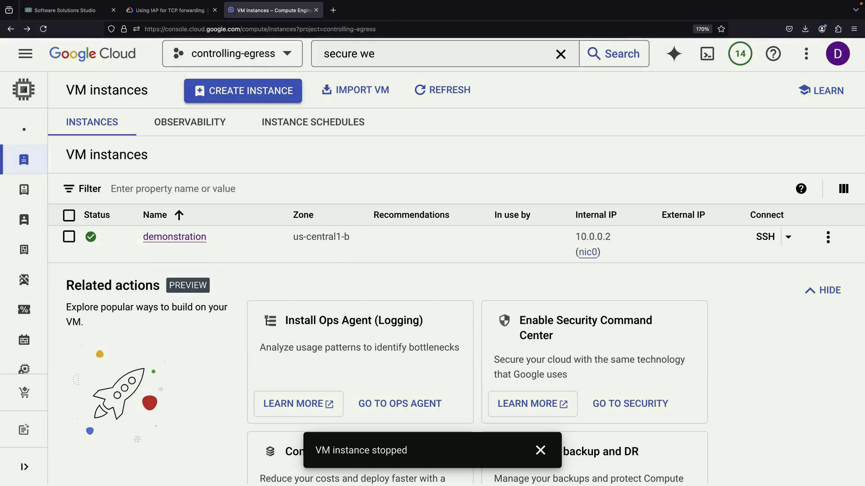
- Refresh the VM instances list, reconnect to demonstration over SSH and request google.com with curl
{"action": "left_click", "coordinate": [435, 88]}
{"action": "left_click", "coordinate": [765, 236]}
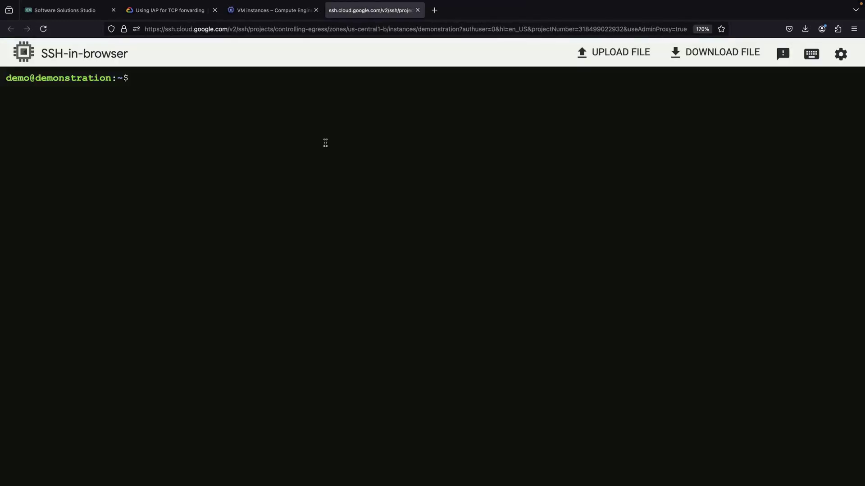
{"action": "type", "text": "curl google.com"}
{"action": "key", "text": "Return"}
{"action": "key", "text": "Return"}
{"action": "key", "text": "Return"}
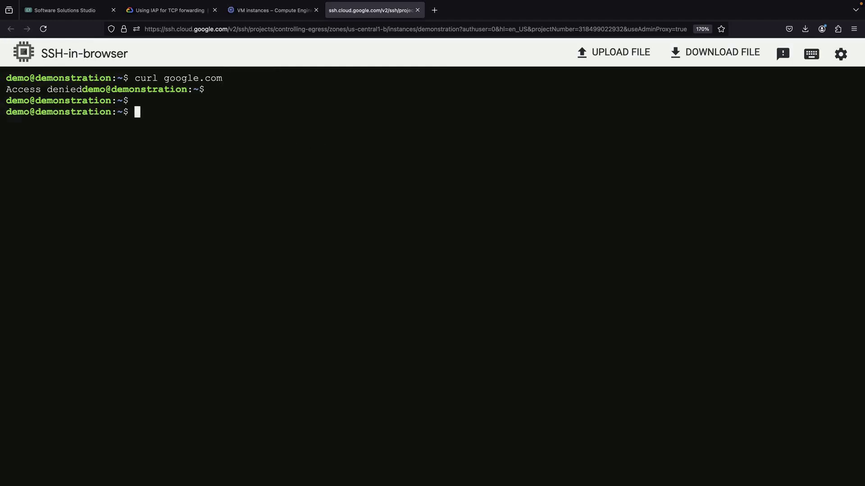
- Request google.com with verbose curl output and examine the proxy address, requested URL and HTTP response status
{"action": "type", "text": "curl google.com -v"}
{"action": "key", "text": "Return"}
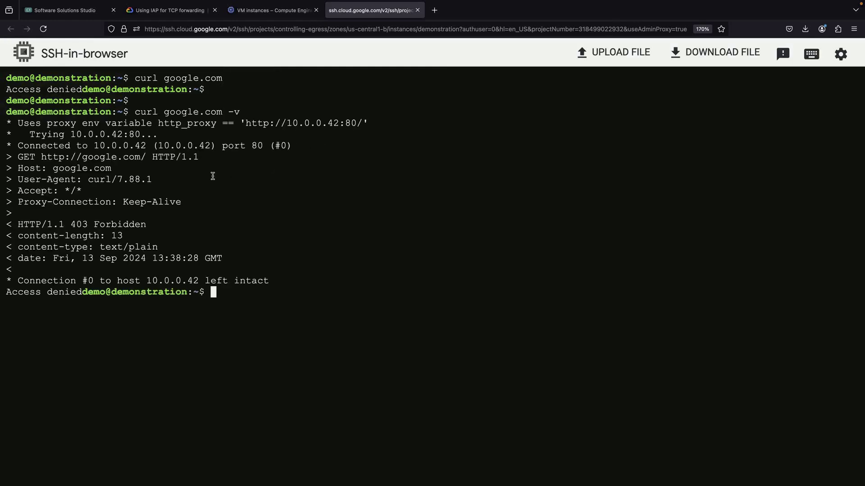
{"action": "left_click_drag", "start_coordinate": [71, 224], "coordinate": [152, 225]}
{"action": "left_click_drag", "start_coordinate": [92, 145], "coordinate": [146, 145]}
{"action": "double_click", "coordinate": [96, 157]}
{"action": "left_click", "coordinate": [167, 251]}
- Request the allowed domain softwaresim.com with curl
{"action": "key", "text": "Return"}
{"action": "type", "text": "curl "}
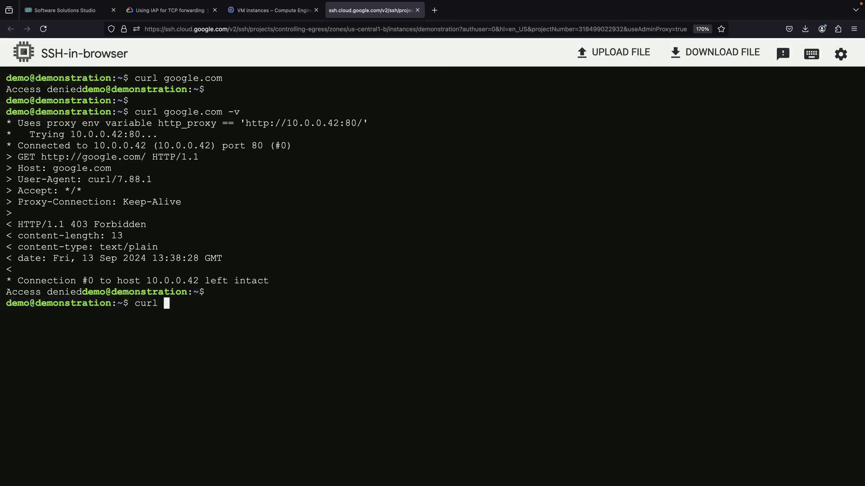
{"action": "type", "text": "softwaresim.com"}
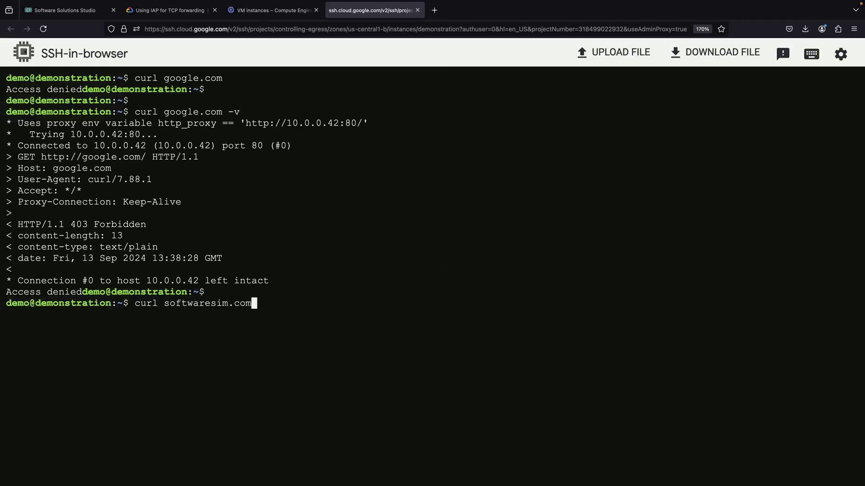
{"action": "key", "text": "Return"}
- List the files in the home directory and delete the existing index.html
{"action": "type", "text": "ls"}
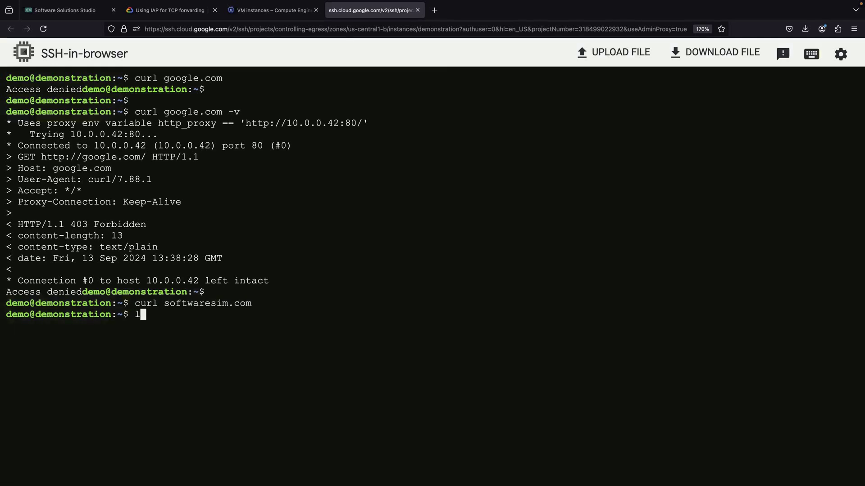
{"action": "key", "text": "Return"}
{"action": "type", "text": "rm index.html"}
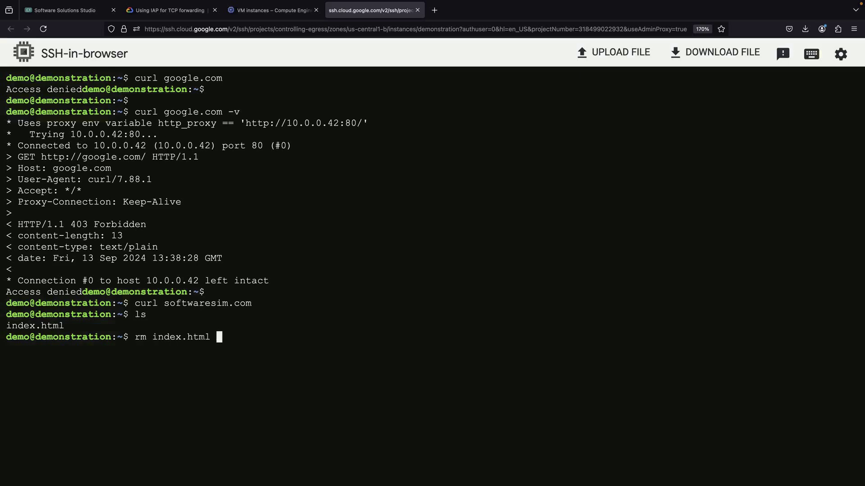
{"action": "key", "text": "Return"}
- Download softwaresim.com with wget, display the contents of index.html and clear the terminal
{"action": "type", "text": "wget softwaresim.com"}
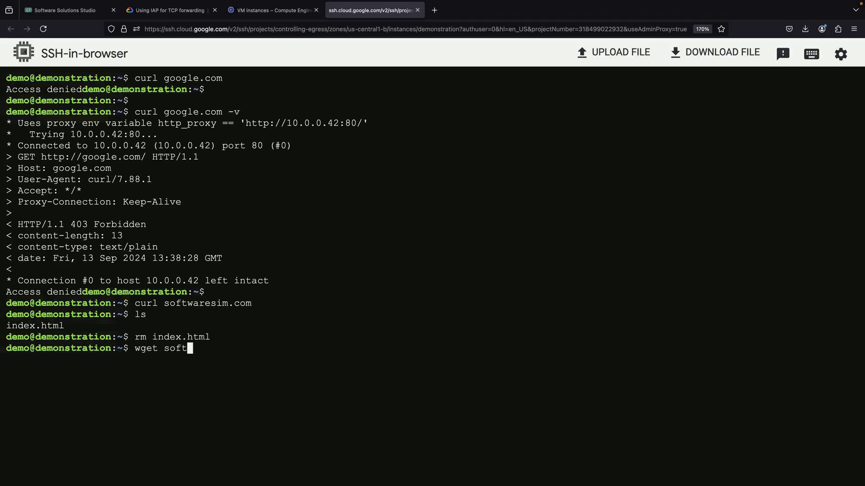
{"action": "key", "text": "Return"}
{"action": "type", "text": "cat index.html"}
{"action": "key", "text": "Return"}
{"action": "type", "text": "clear"}
{"action": "key", "text": "Return"}
- Delete the existing index.html from the home directory and download softwaresim.com/blog/ with wget
{"action": "type", "text": "wget"}
{"action": "key", "text": "ctrl+c"}
{"action": "type", "text": "ls"}
{"action": "key", "text": "Return"}
{"action": "type", "text": "rm index.html"}
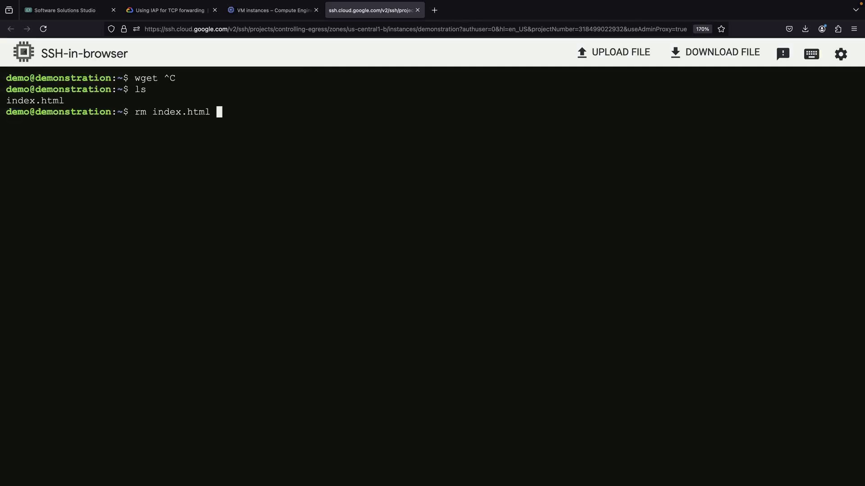
{"action": "key", "text": "Return"}
{"action": "type", "text": "wget softwaresim.com/blog/"}
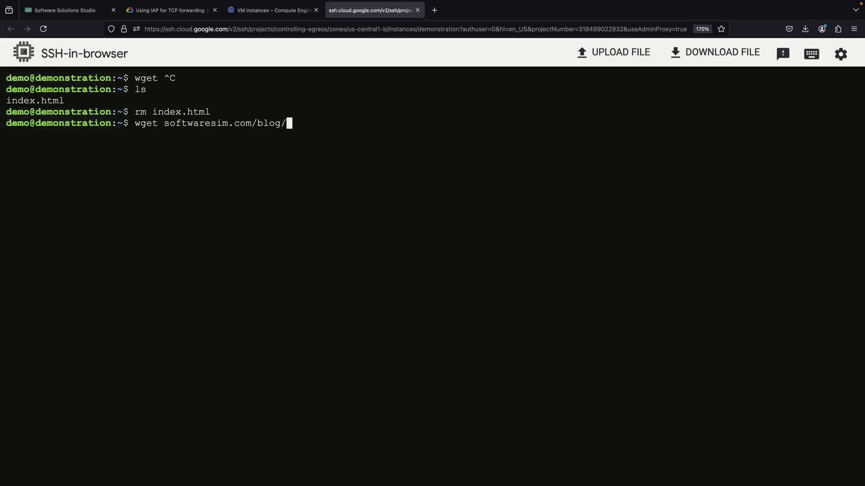
{"action": "key", "text": "Return"}
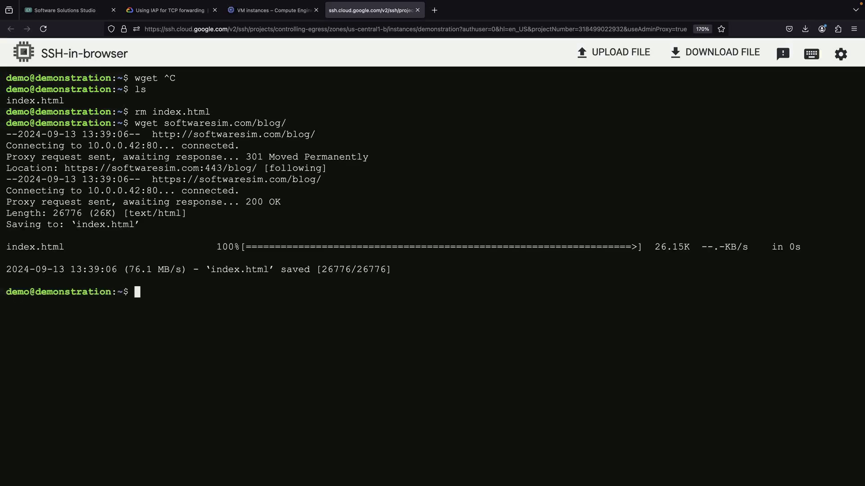
- Try to download bing.com with wget to test a domain outside the proxy's allowed list
{"action": "key", "text": "Up"}
{"action": "key", "text": "alt+BackSpace"}
{"action": "key", "text": "alt+BackSpace"}
{"action": "key", "text": "alt+BackSpace"}
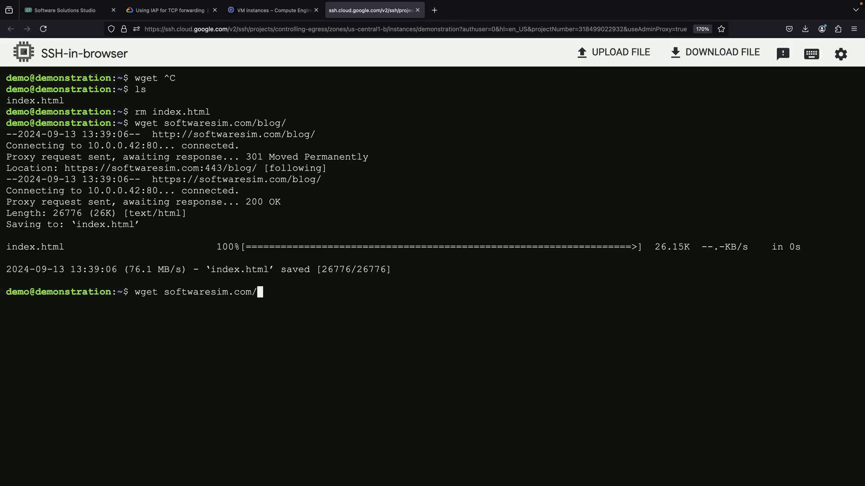
{"action": "type", "text": "bing.com"}
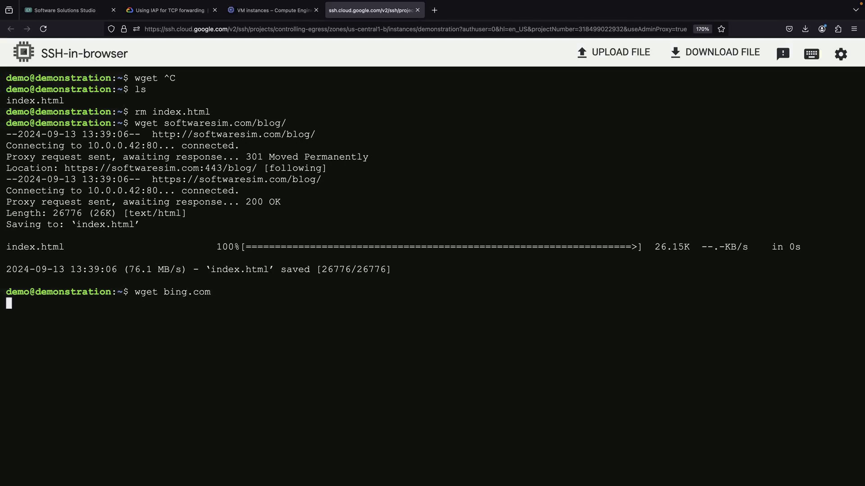
{"action": "key", "text": "Return"}
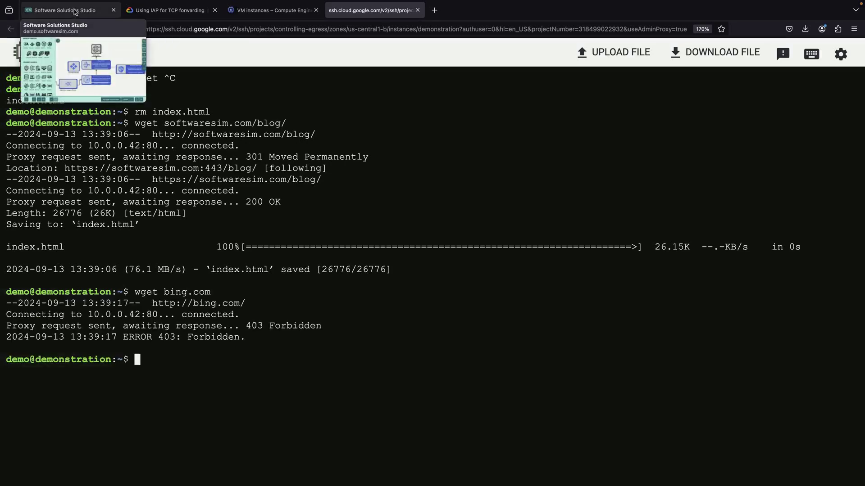
- Switch to Software Solutions Studio and view the architecture diagram around Cloud NAT and the private Compute Engine
{"action": "left_click", "coordinate": [76, 11]}
{"action": "scroll", "coordinate": [382, 127], "scroll_direction": "left", "scroll_amount": 3}
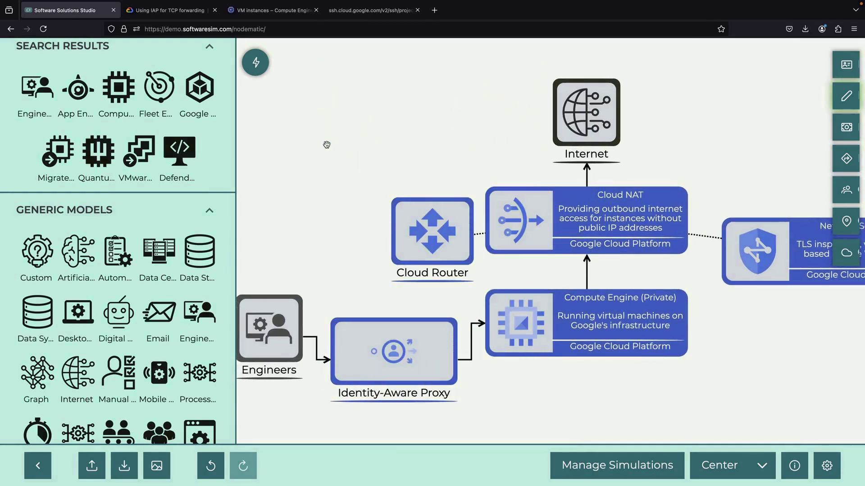